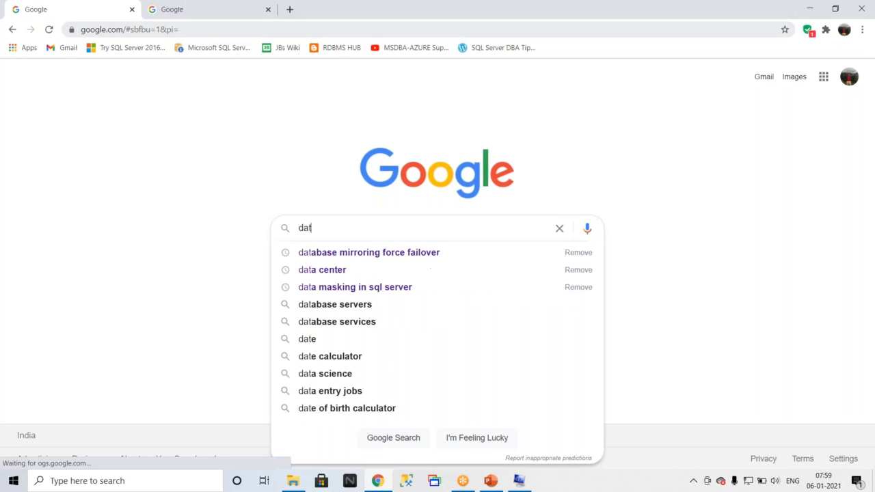
# Search Google for "database migration assistant".
pyautogui.press('BackSpace')
pyautogui.write('taba')
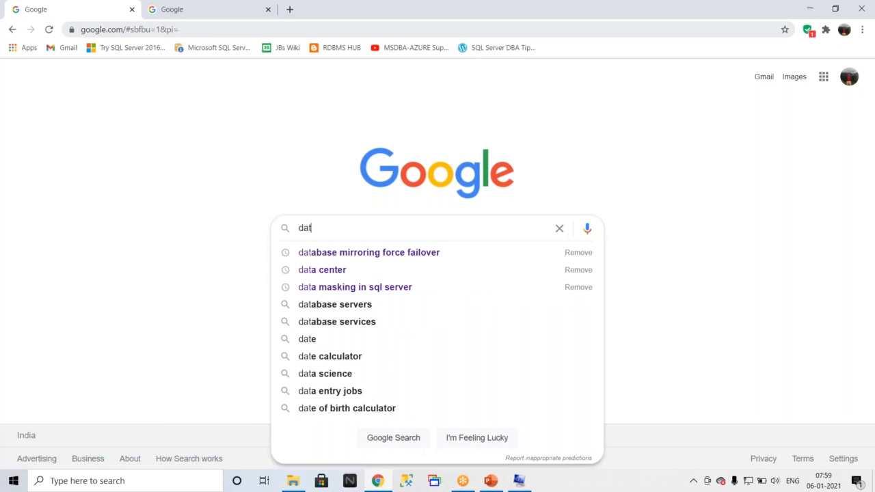
pyautogui.write('se ')
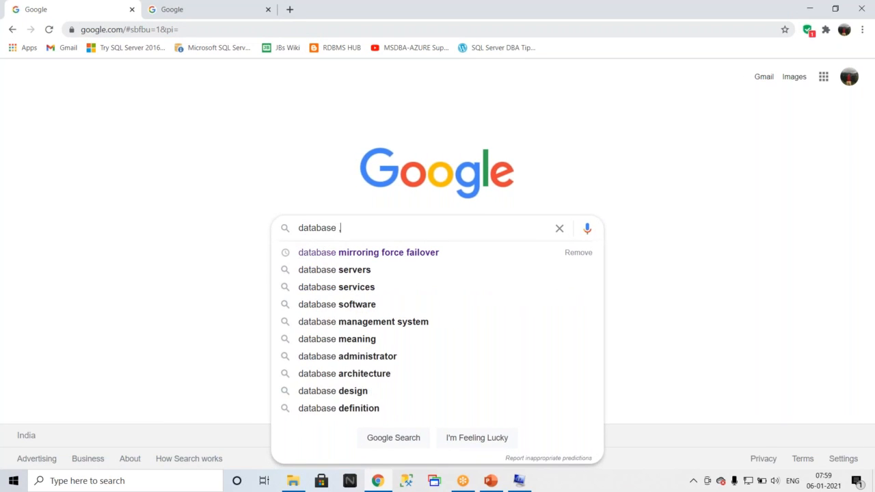
pyautogui.write(',migra')
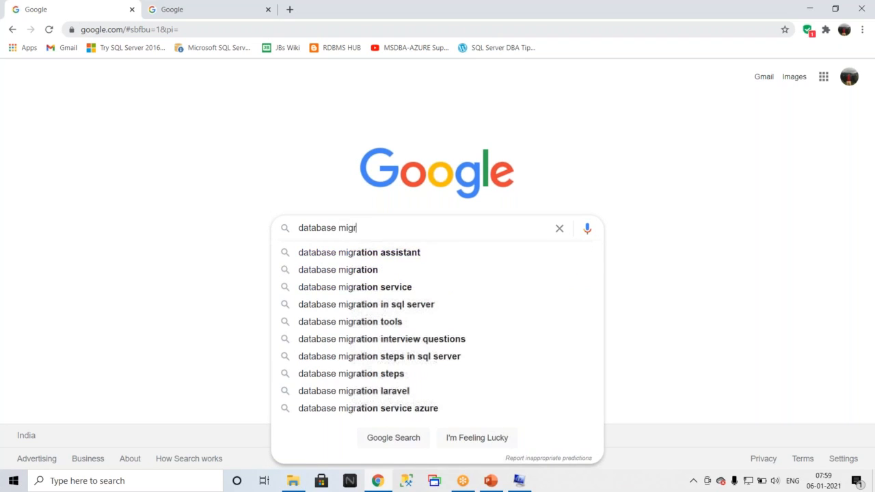
pyautogui.press('Down')
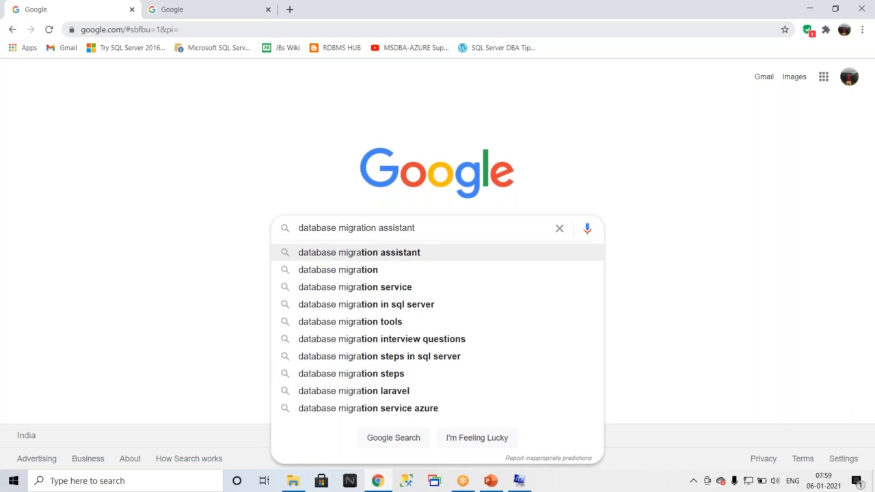
pyautogui.press('Return')
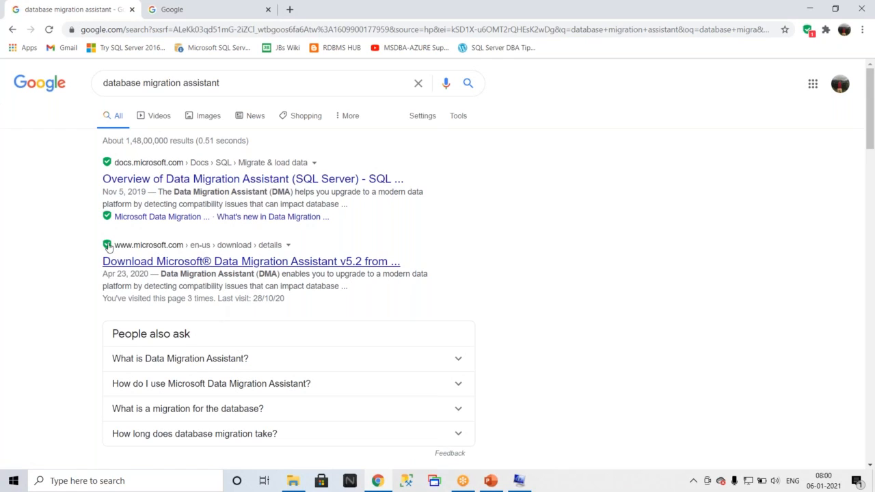
# Open the Microsoft download page for Data Migration Assistant v5.2 and scroll through it.
pyautogui.click(189, 265)
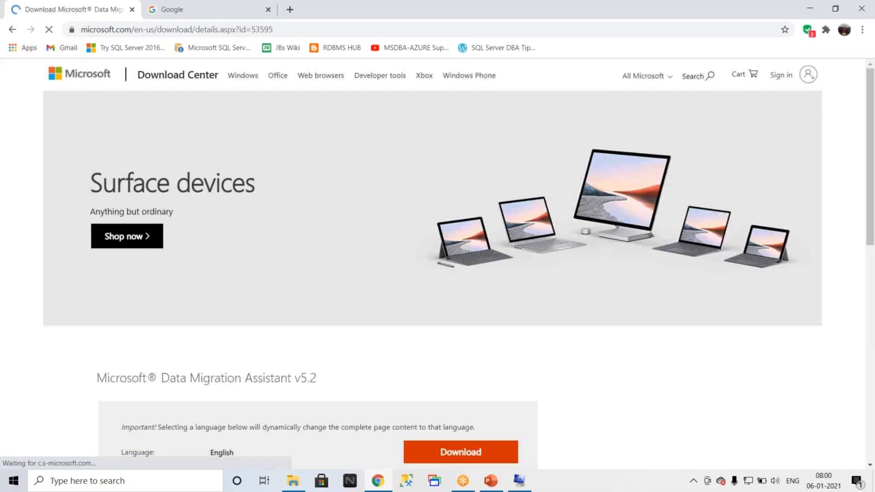
pyautogui.scroll(-5, 451, 363)
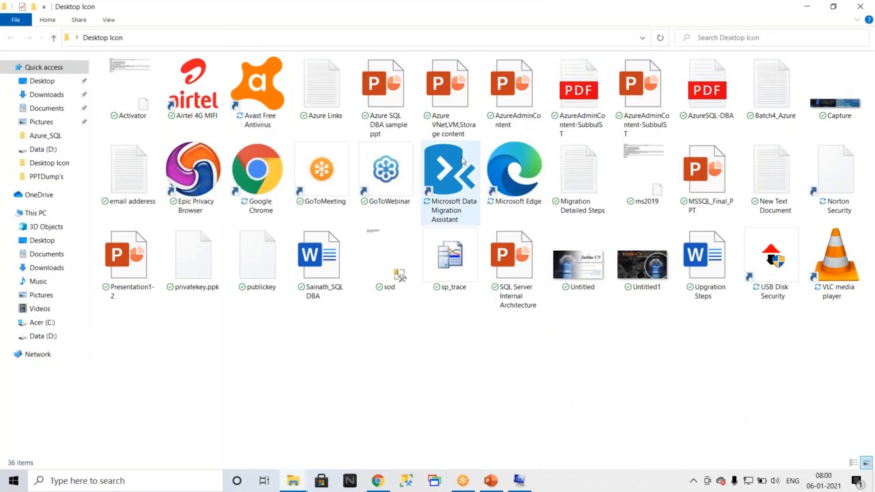
# Launch Data Migration Assistant from its desktop shortcut and maximize its window.
pyautogui.doubleClick(462, 160)
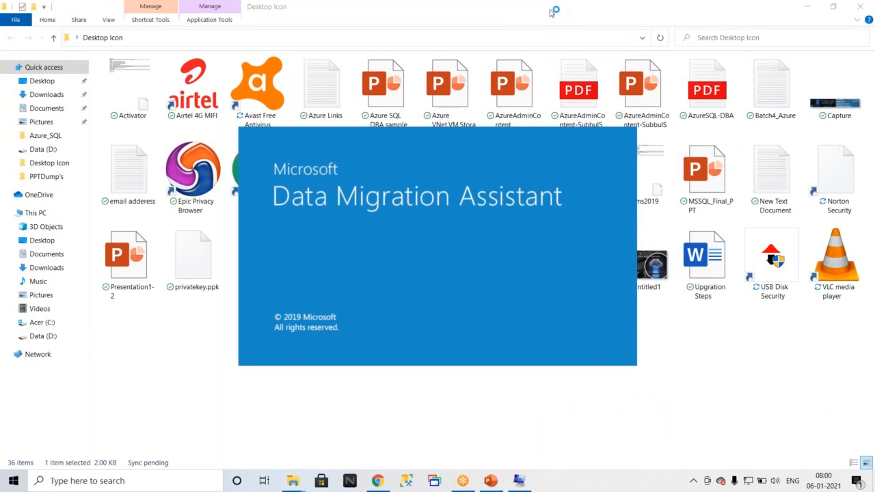
pyautogui.click(551, 12)
pyautogui.doubleClick(551, 12)
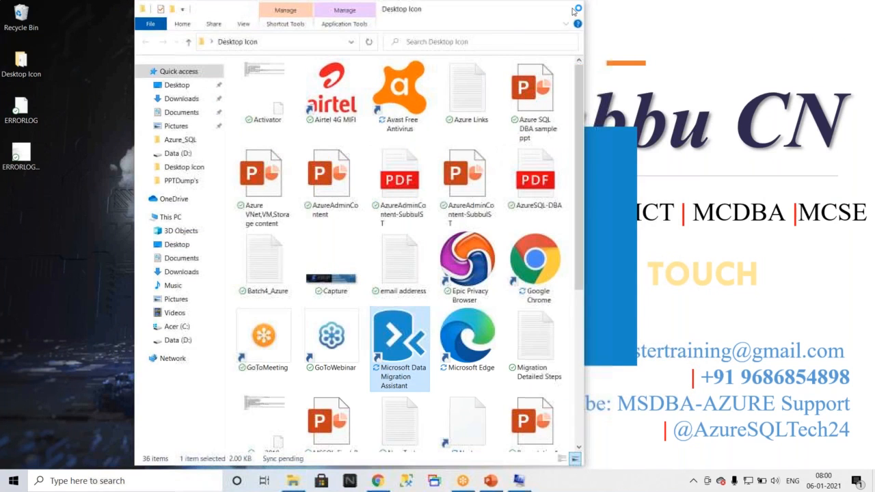
pyautogui.click(574, 11)
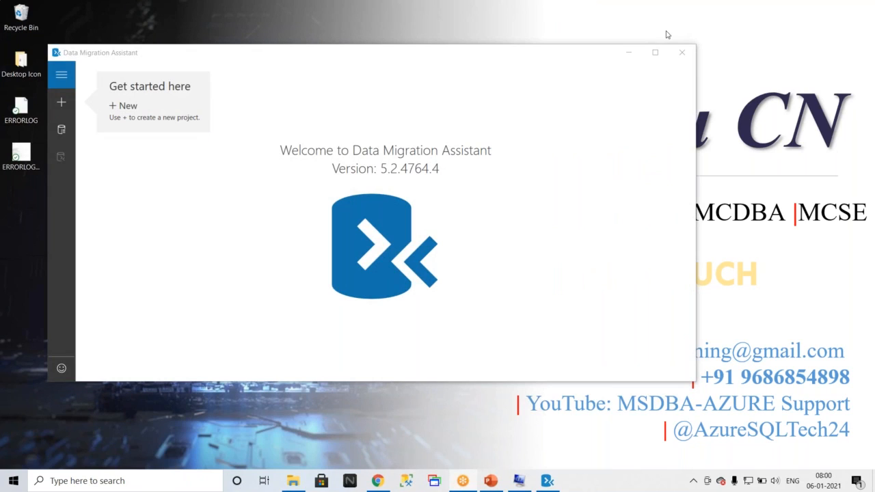
pyautogui.doubleClick(450, 58)
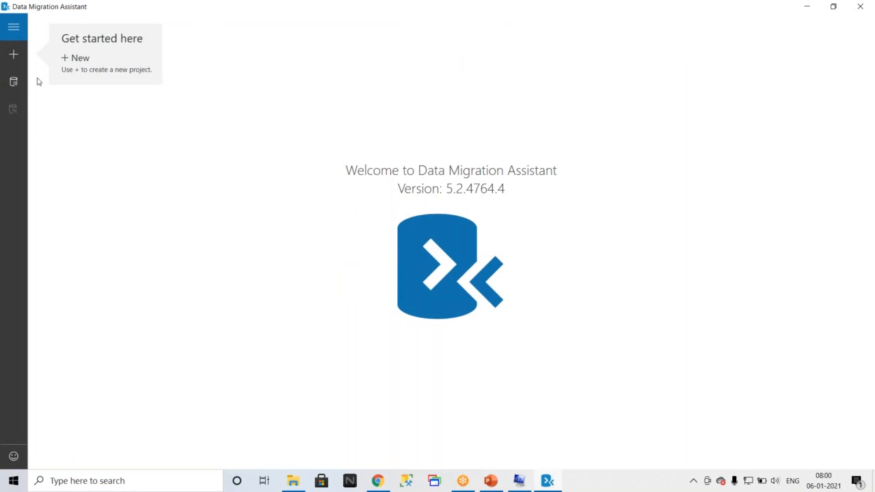
# Start a new Assessment project and name it RBA2.
pyautogui.click(10, 62)
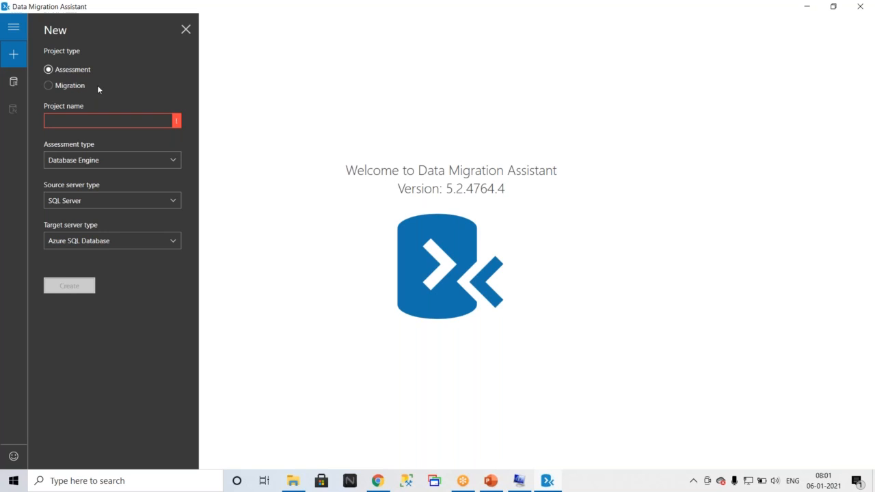
pyautogui.click(64, 119)
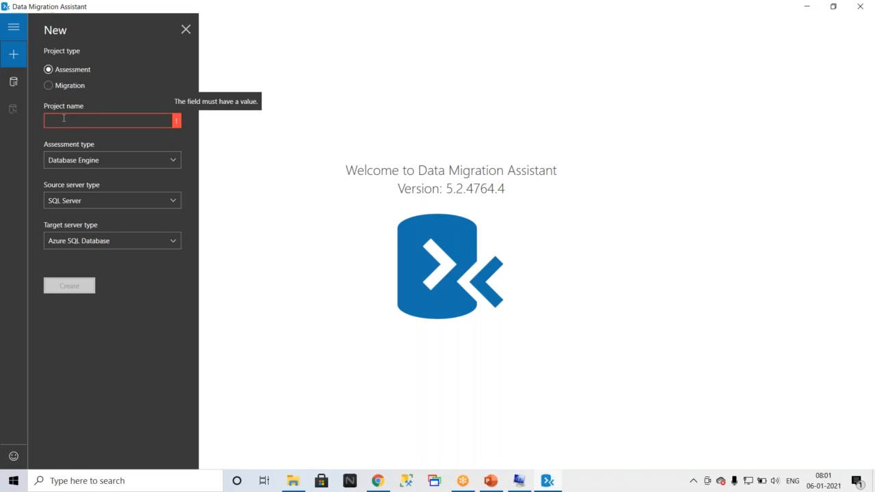
pyautogui.write('P')
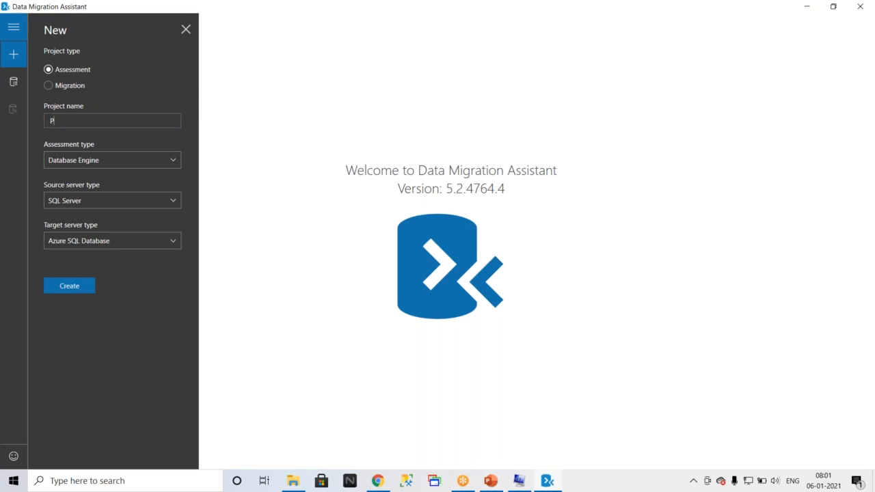
pyautogui.write('roject')
pyautogui.press('BackSpace')
pyautogui.press('BackSpace')
pyautogui.press('BackSpace')
pyautogui.press('BackSpace')
pyautogui.press('BackSpace')
pyautogui.press('BackSpace')
pyautogui.press('BackSpace')
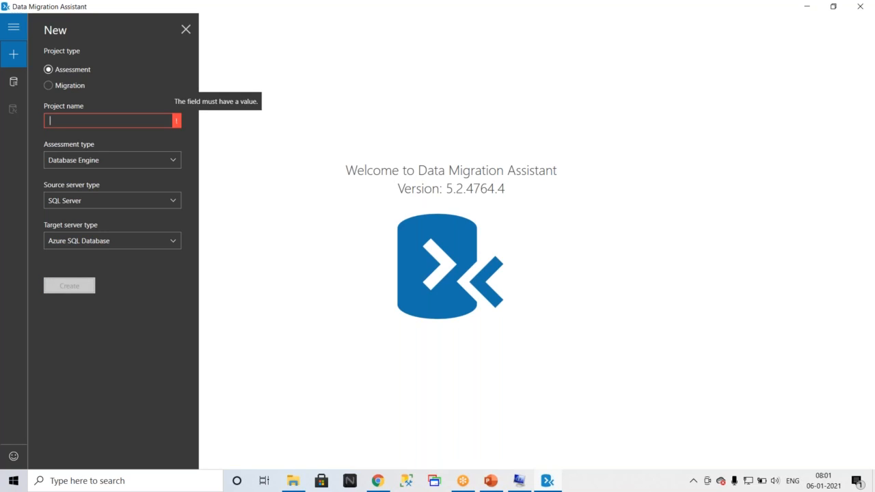
pyautogui.write('SQL')
pyautogui.press('BackSpace')
pyautogui.press('BackSpace')
pyautogui.press('BackSpace')
pyautogui.write('RBA')
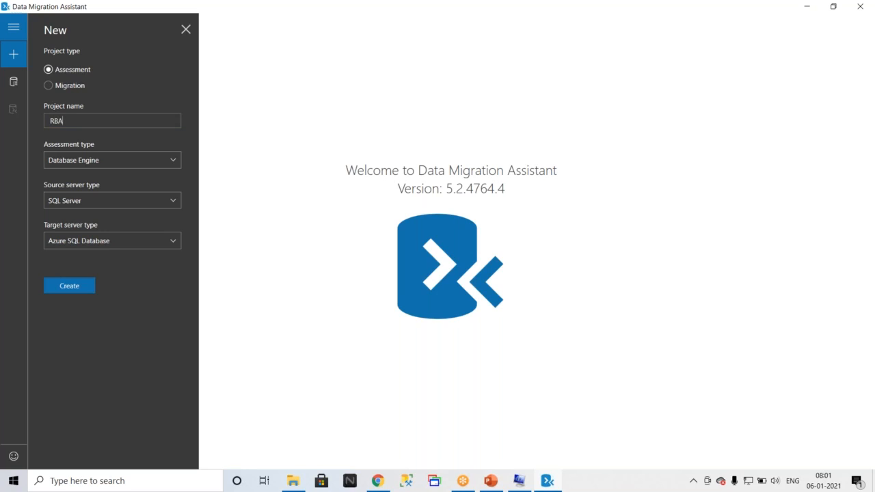
pyautogui.write('2')
# Keep Database Engine as the assessment type and SQL Server as the source server type.
pyautogui.click(126, 160)
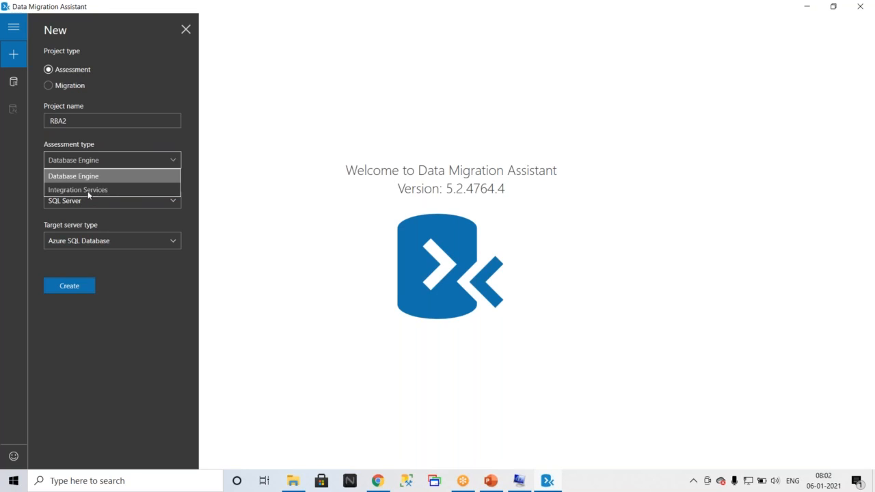
pyautogui.click(81, 177)
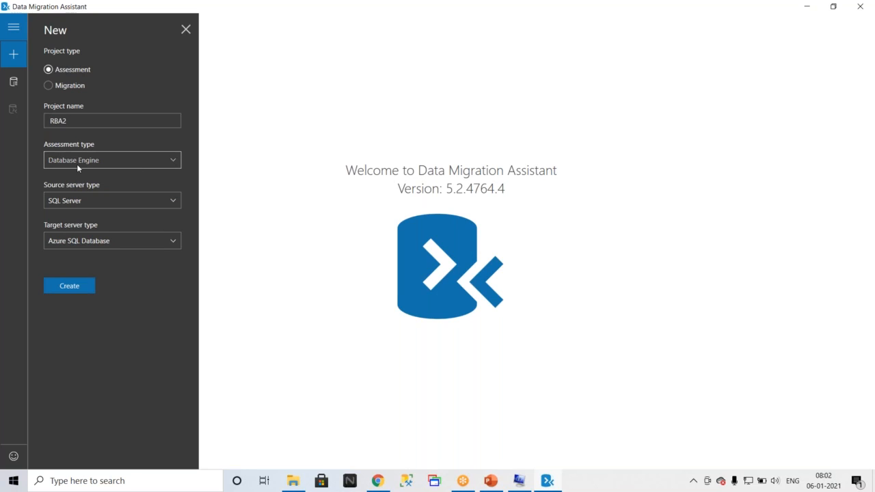
pyautogui.click(128, 205)
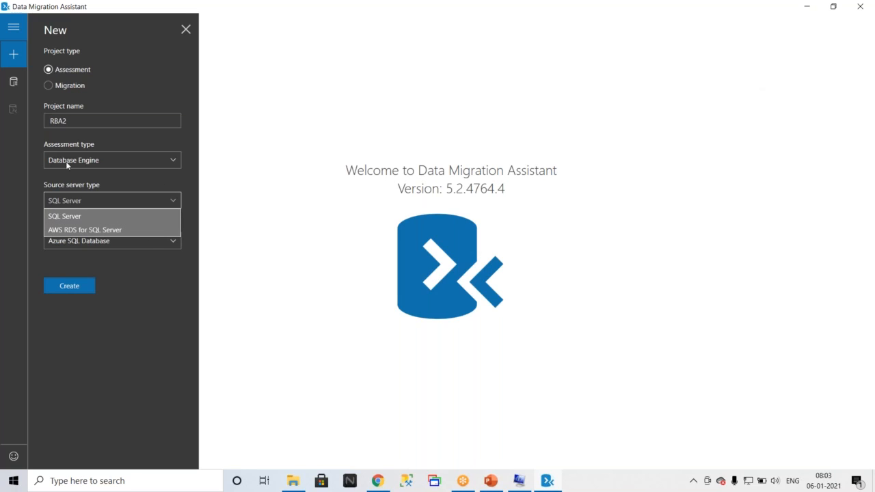
pyautogui.click(60, 216)
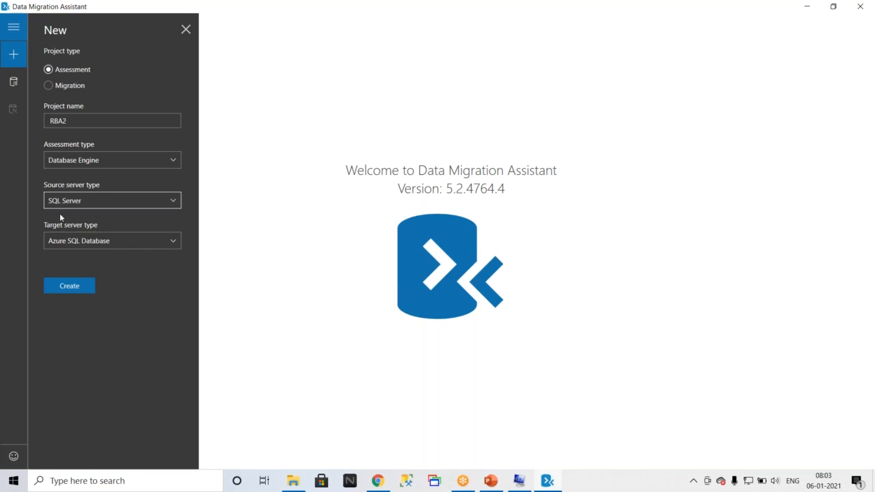
# Set the target server type to SQL Server and create the project.
pyautogui.click(127, 241)
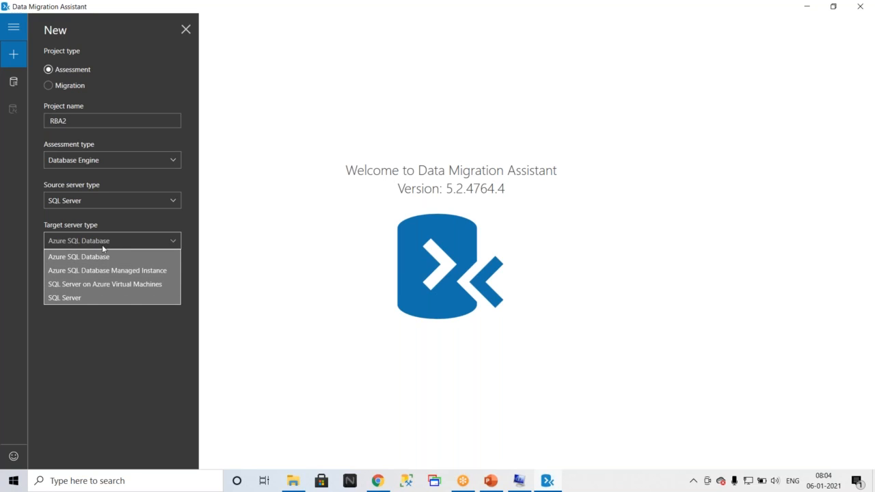
pyautogui.click(71, 297)
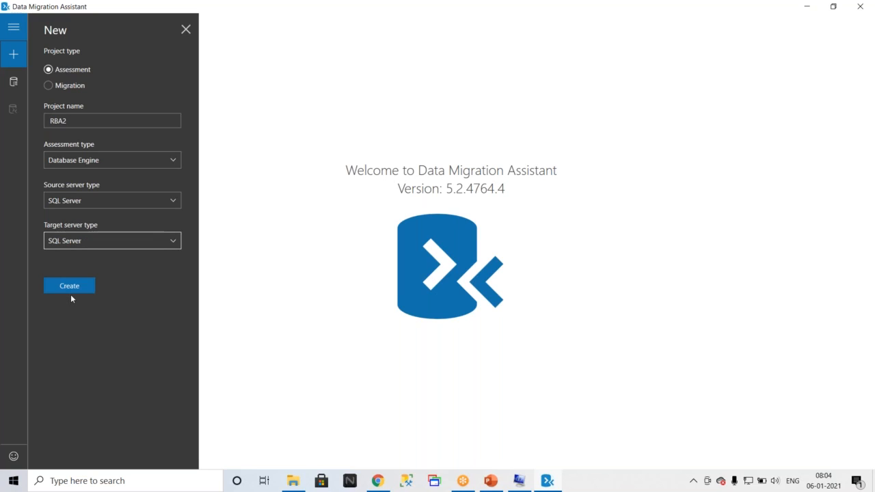
pyautogui.click(71, 287)
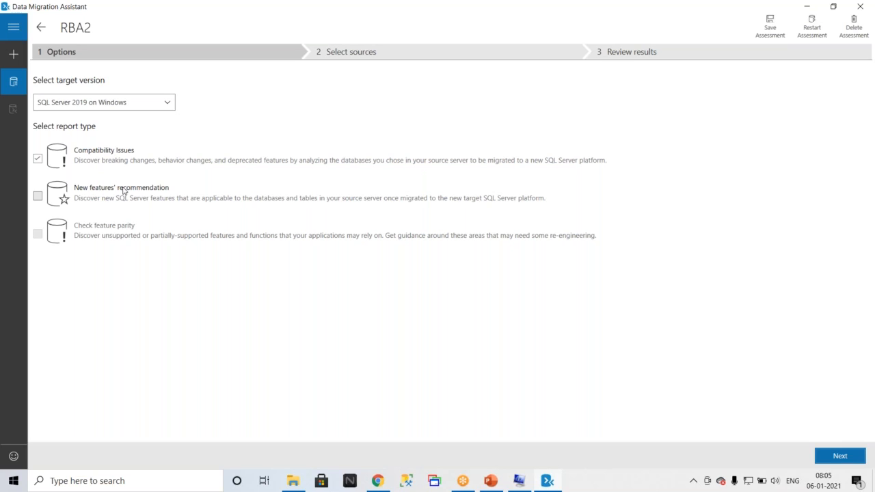
# Choose SQL Server 2019 on Windows as the target version and continue to source selection.
pyautogui.click(168, 106)
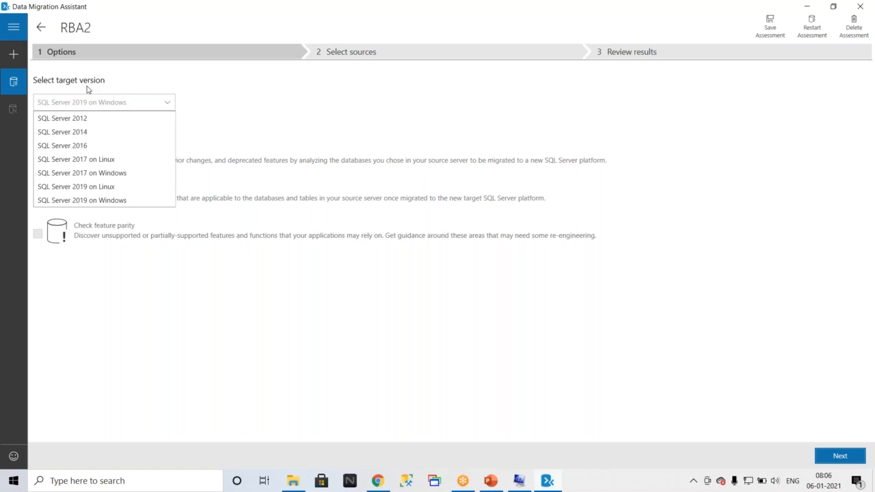
pyautogui.click(97, 201)
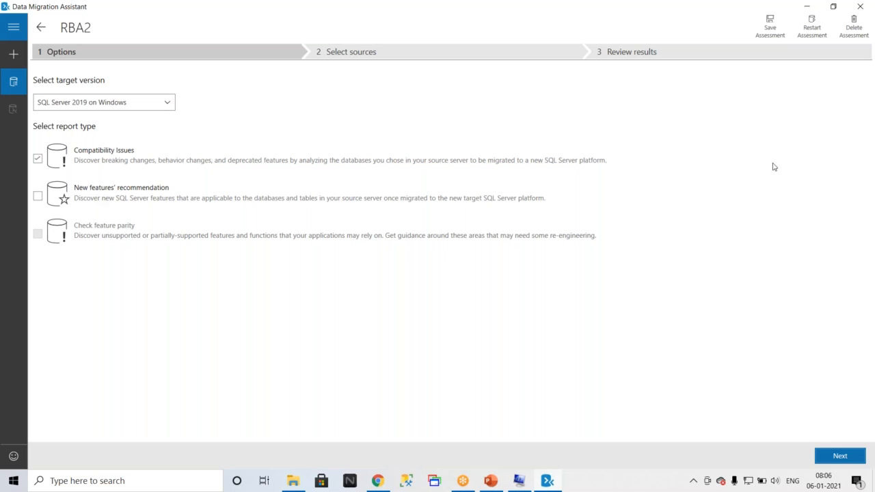
pyautogui.click(845, 462)
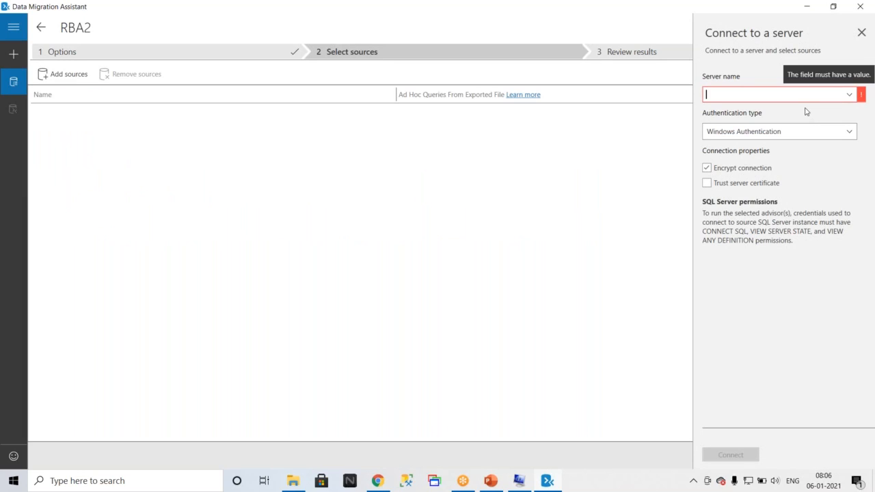
# Pick LAPTOP-PIGVN647 from the server name list in the connection panel.
pyautogui.click(849, 97)
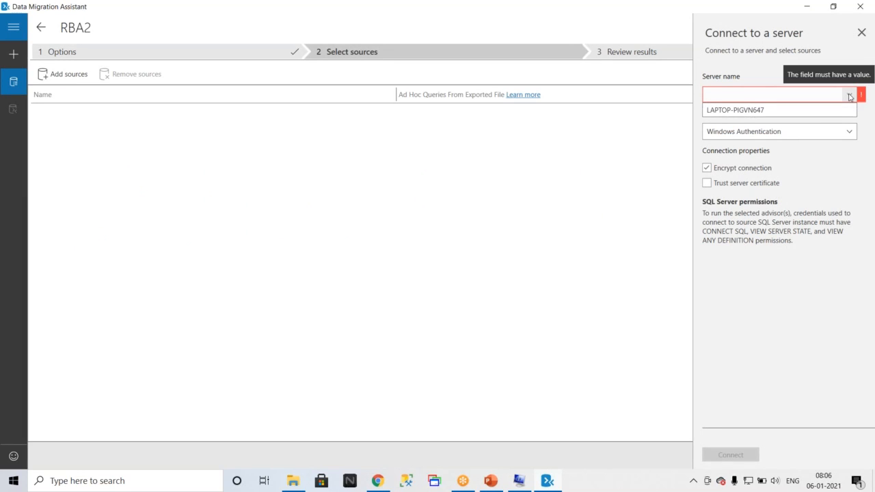
pyautogui.click(501, 254)
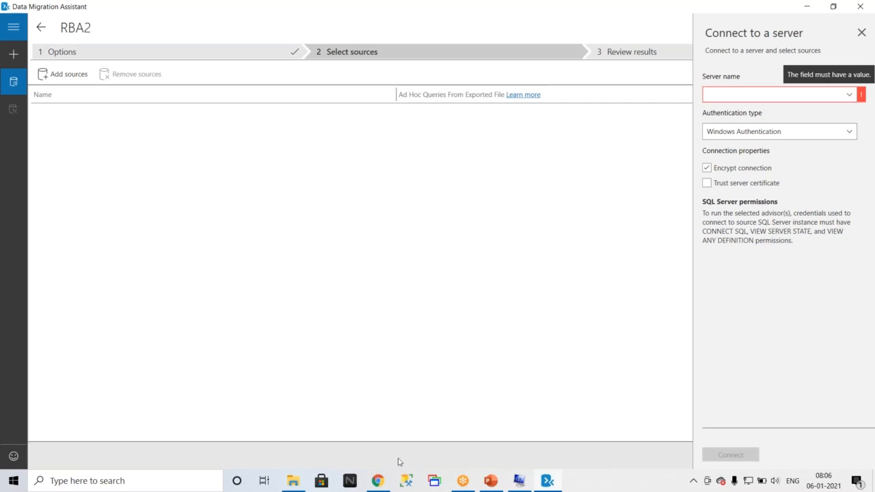
pyautogui.click(851, 95)
pyautogui.click(767, 115)
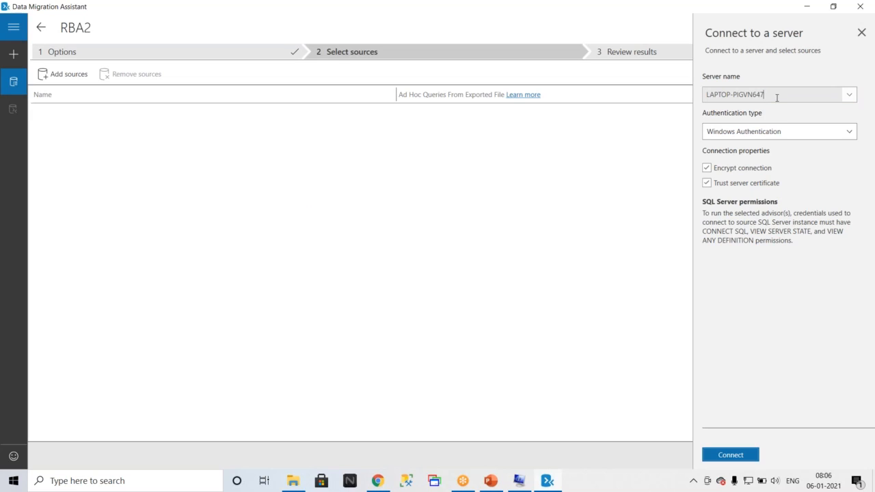
pyautogui.write('d')
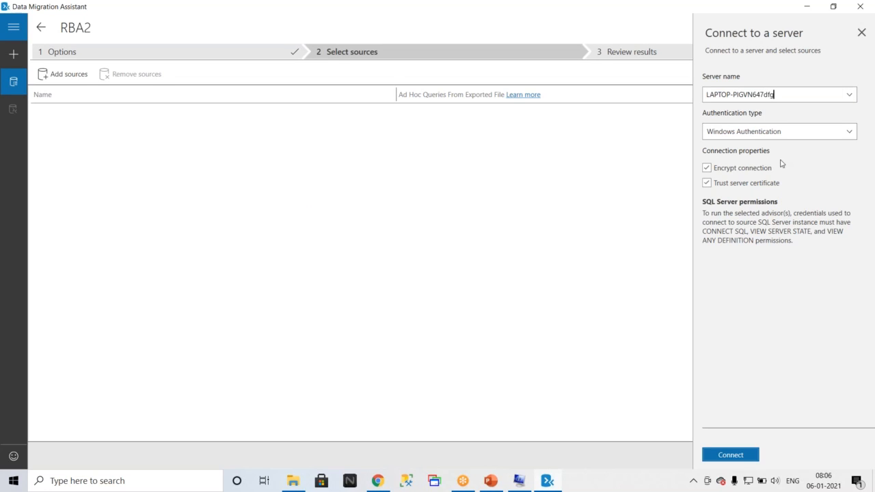
pyautogui.press('BackSpace')
pyautogui.click(847, 94)
pyautogui.click(777, 114)
# Append the instance name test to the server name, making it LAPTOP-PIGVN647\test.
pyautogui.click(783, 93)
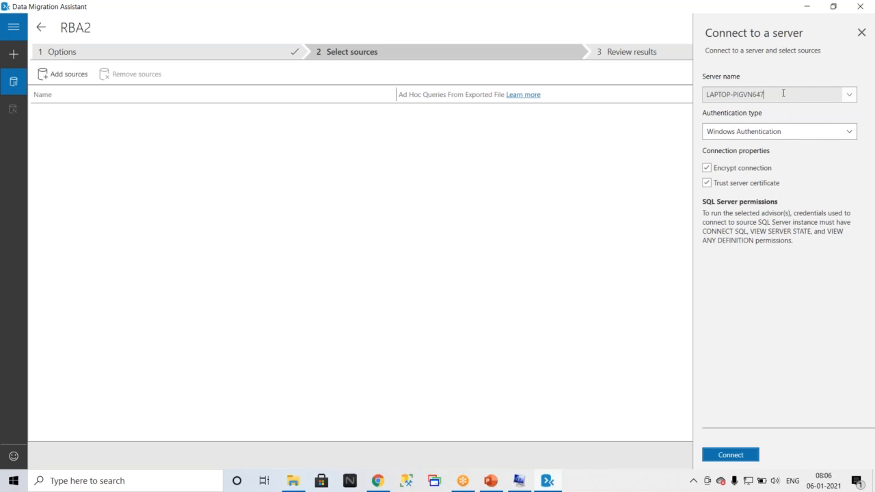
pyautogui.write('\\test')
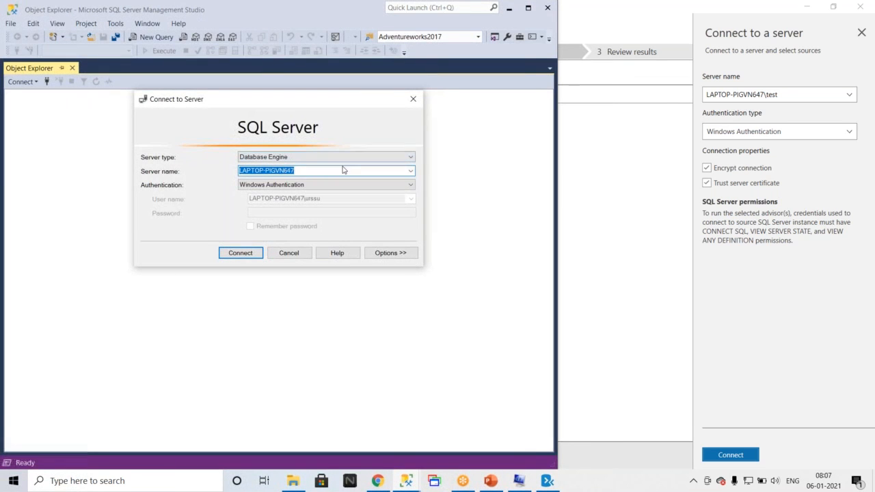
# In SQL Server Management Studio, connect to the LAPTOP-PIGVN647\TEST instance.
pyautogui.click(412, 175)
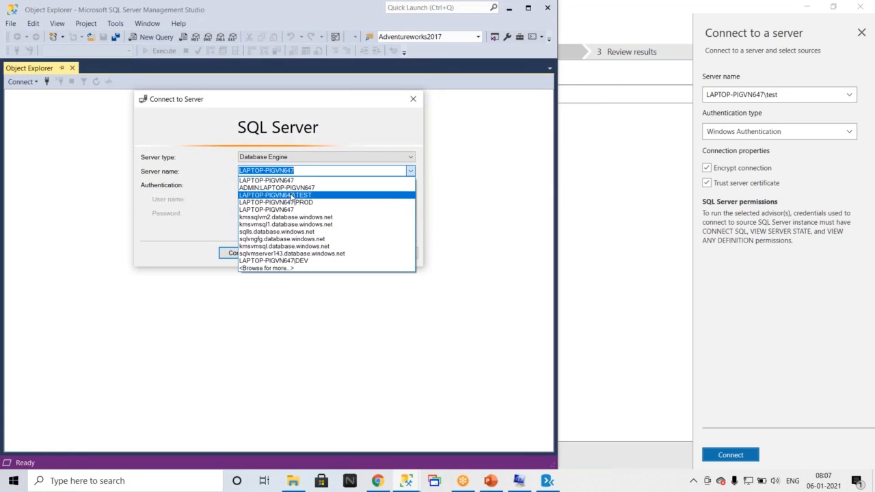
pyautogui.click(292, 194)
pyautogui.click(247, 250)
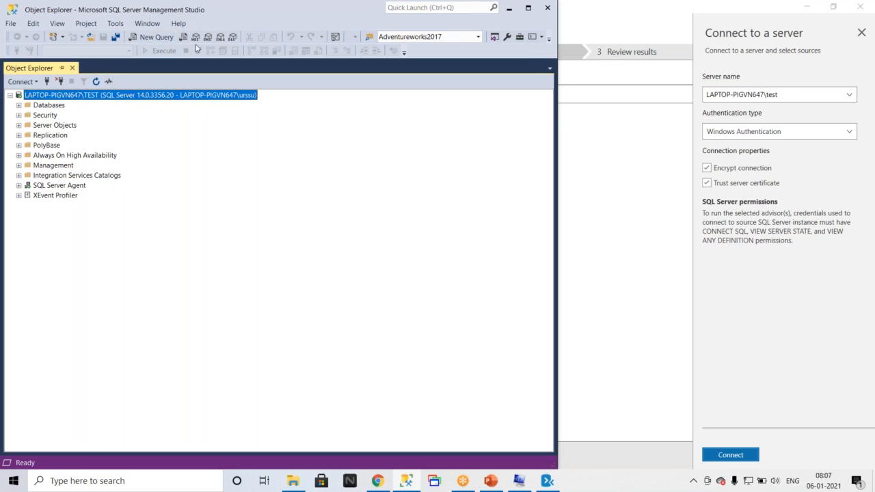
# Connect the assessment to the LAPTOP-PIGVN647\test server using Windows Authentication with a trusted server certificate.
pyautogui.click(513, 4)
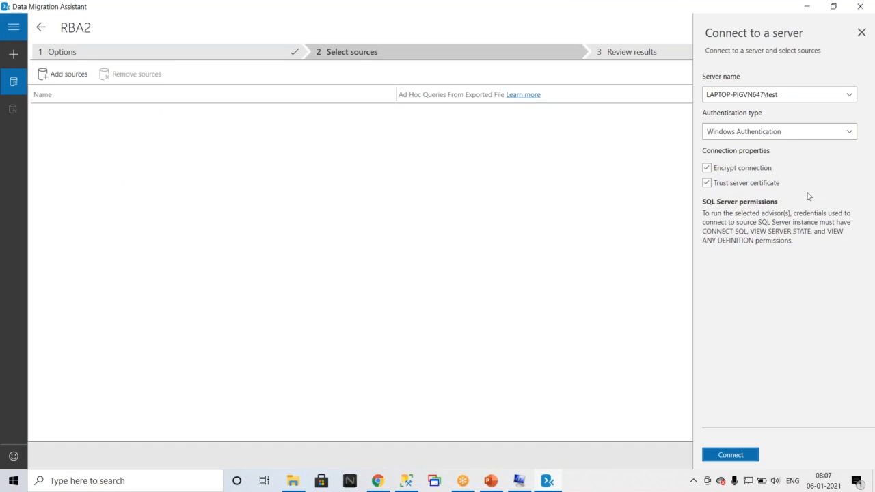
pyautogui.click(707, 182)
pyautogui.click(730, 455)
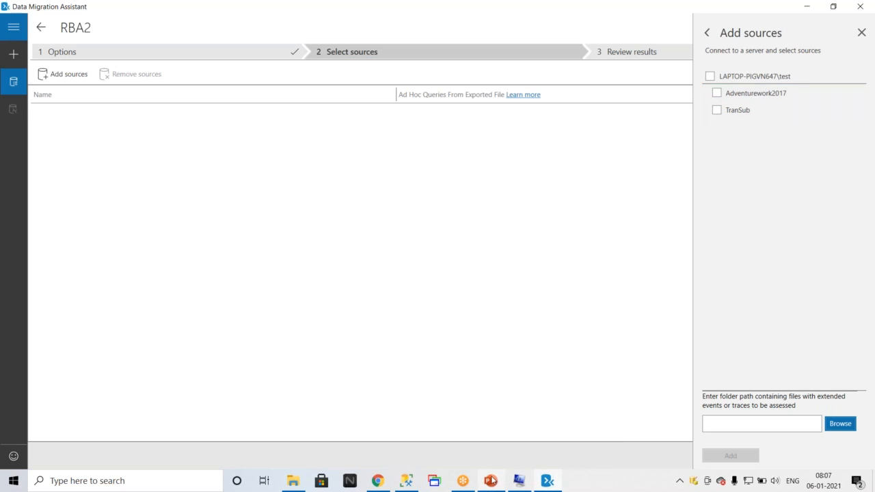
# Expand the instance's Databases folder in SQL Server Management Studio to check which databases exist.
pyautogui.click(406, 480)
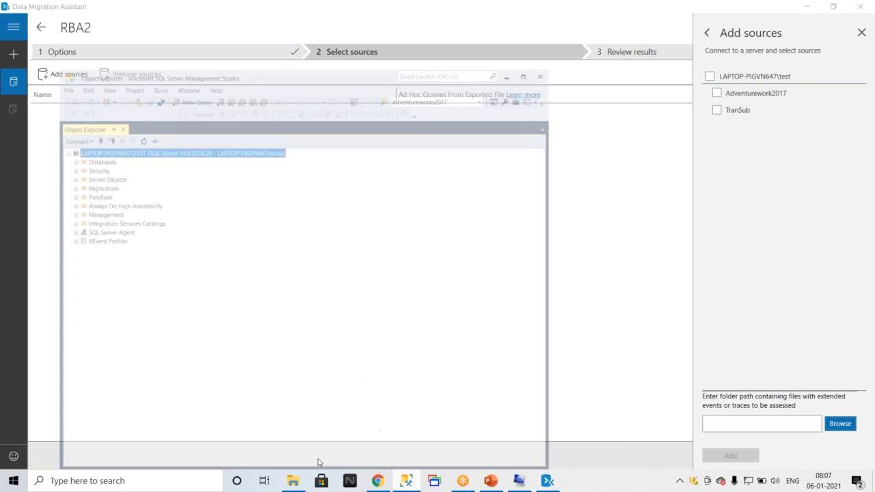
pyautogui.click(19, 105)
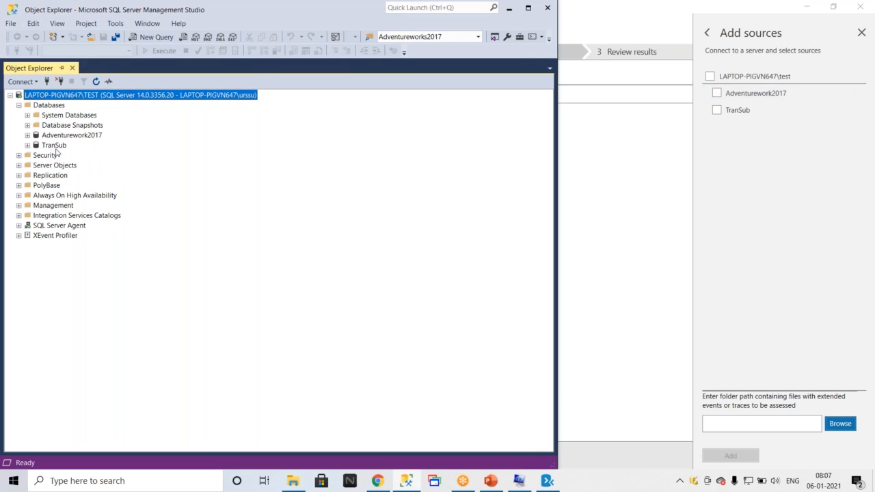
# Select the Adventurework2017 and TranSub databases and add them as assessment sources.
pyautogui.click(716, 93)
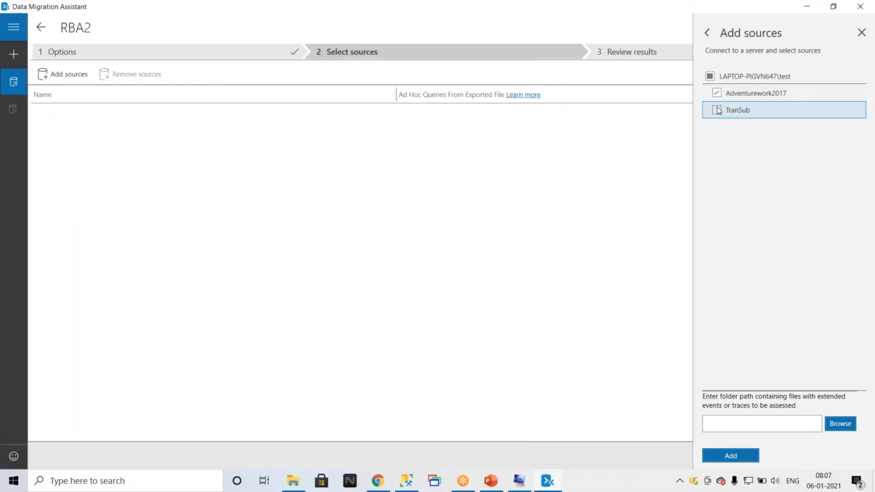
pyautogui.click(717, 110)
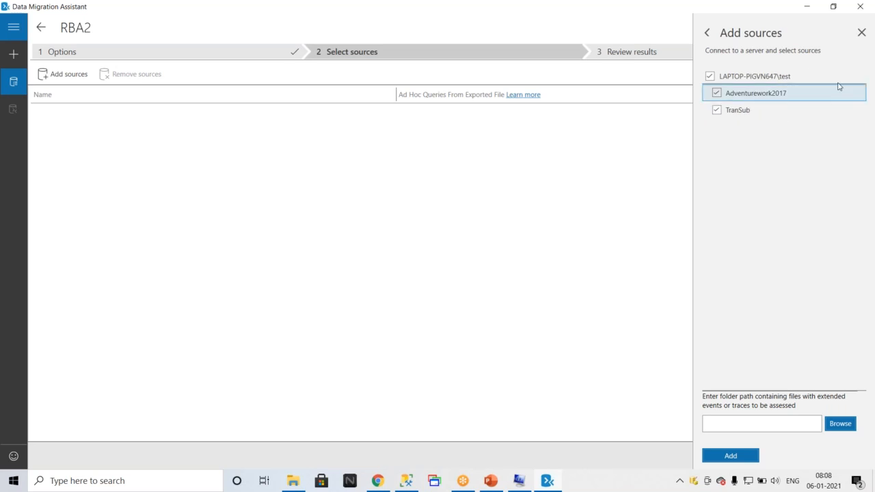
pyautogui.click(859, 92)
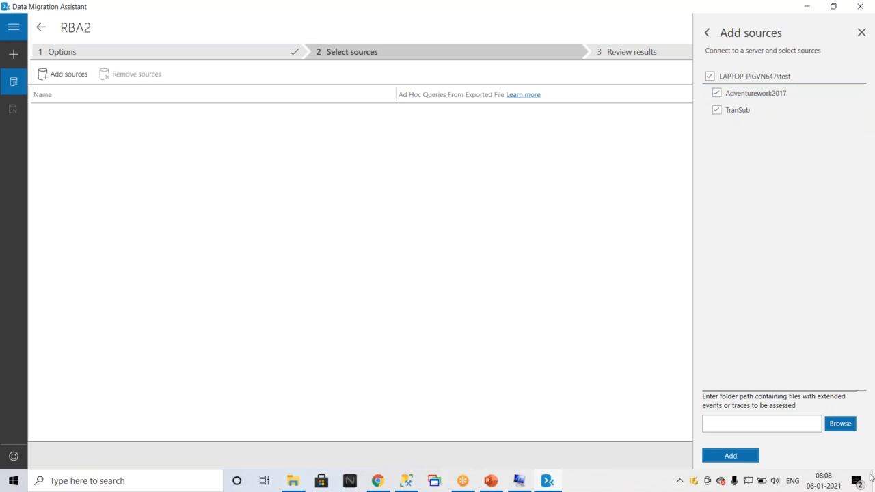
pyautogui.click(748, 459)
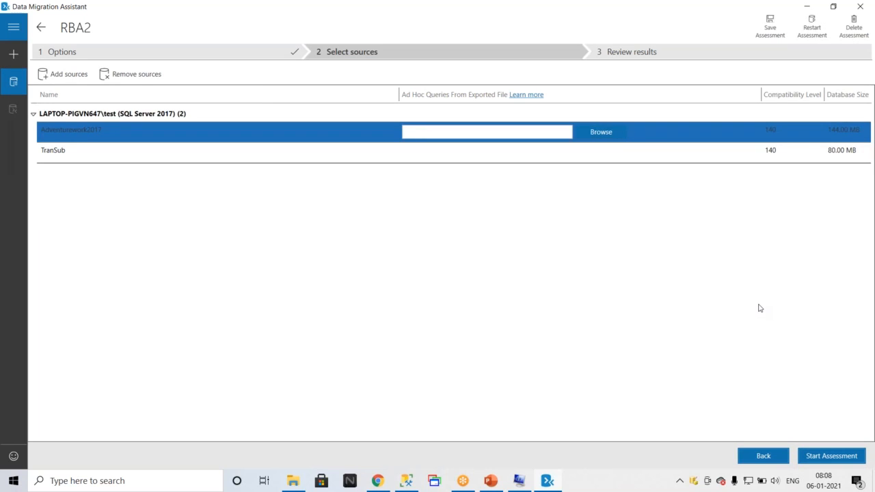
# Start the compatibility assessment of the two added databases without an ad hoc queries file.
pyautogui.click(604, 132)
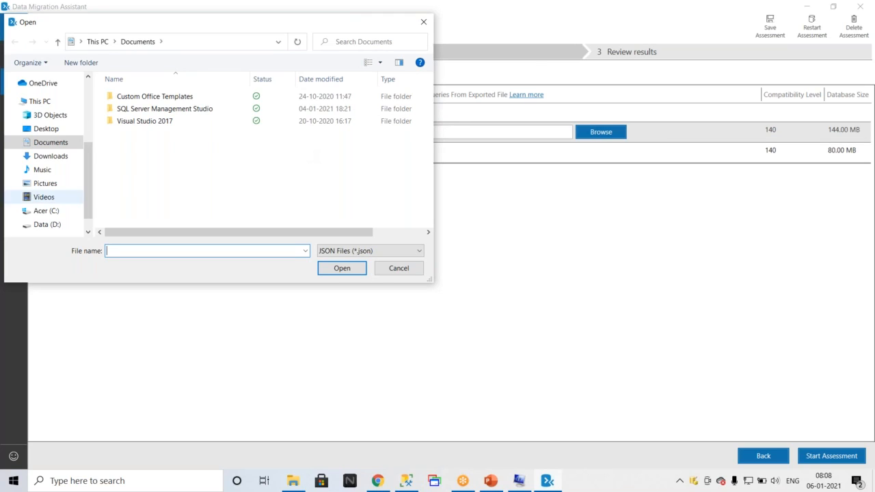
pyautogui.click(413, 273)
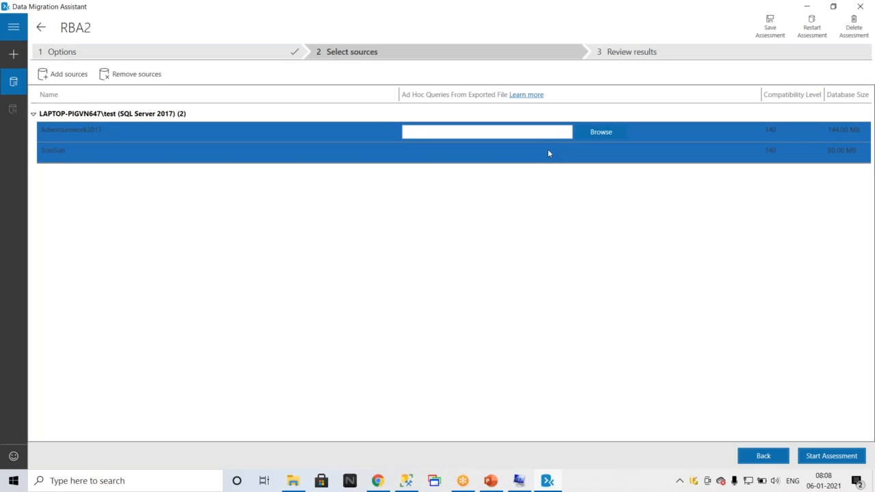
pyautogui.click(819, 462)
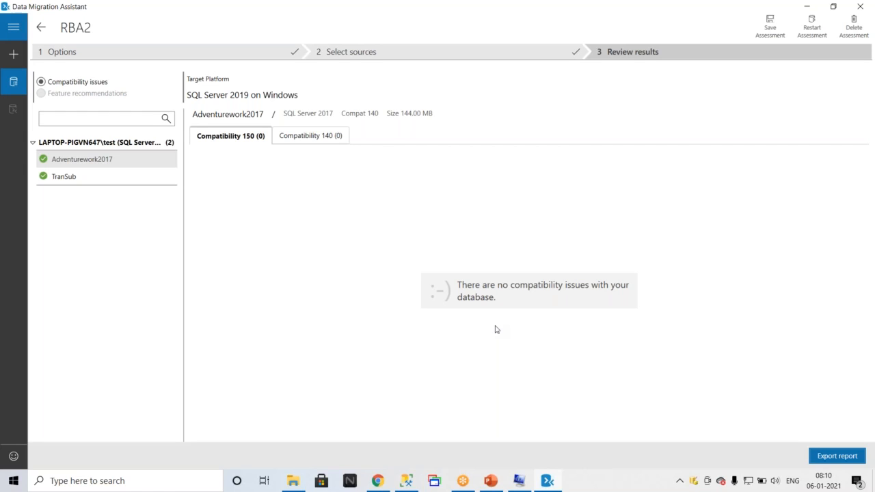
# Export the assessment report to the Desktop as Upgrade2019report.
pyautogui.click(832, 460)
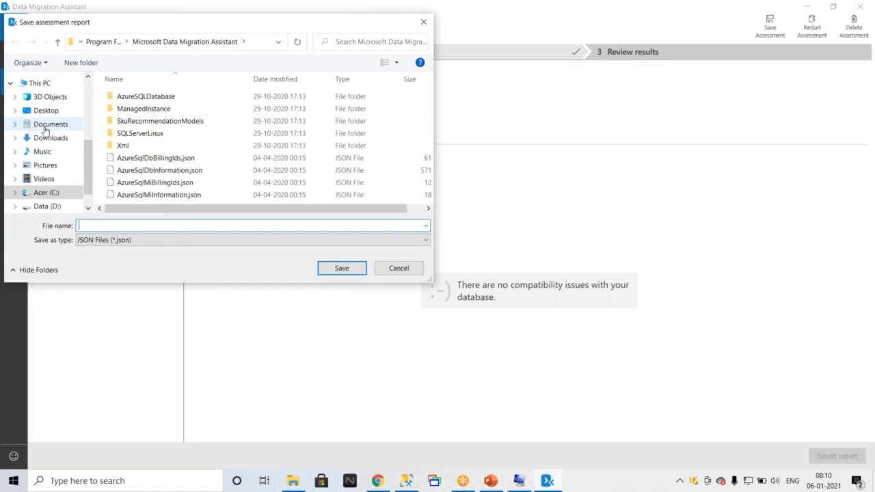
pyautogui.scroll(3, 51, 125)
pyautogui.scroll(1, 52, 125)
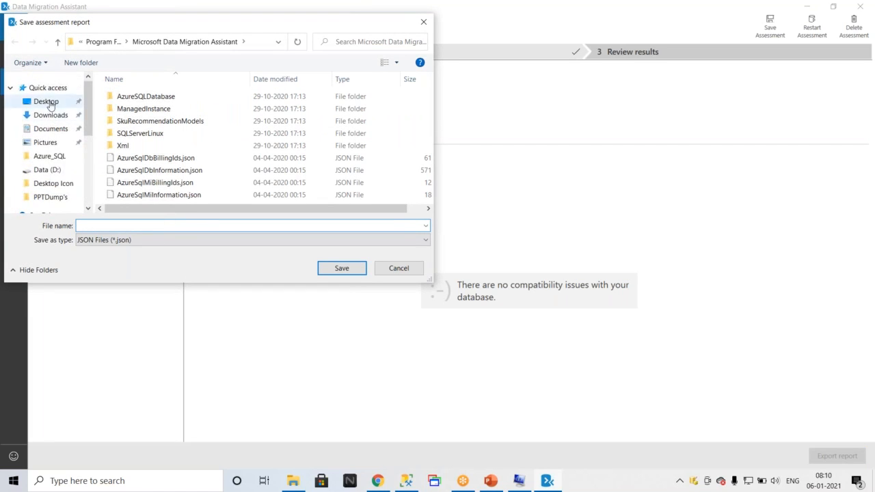
pyautogui.click(48, 101)
pyautogui.click(103, 225)
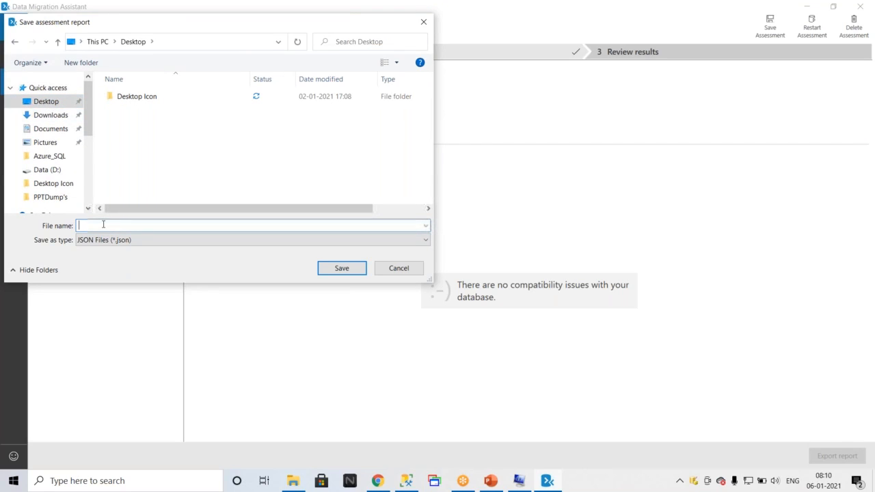
pyautogui.write('2')
pyautogui.press('BackSpace')
pyautogui.write('Upgrade20-01')
pyautogui.press('BackSpace')
pyautogui.press('BackSpace')
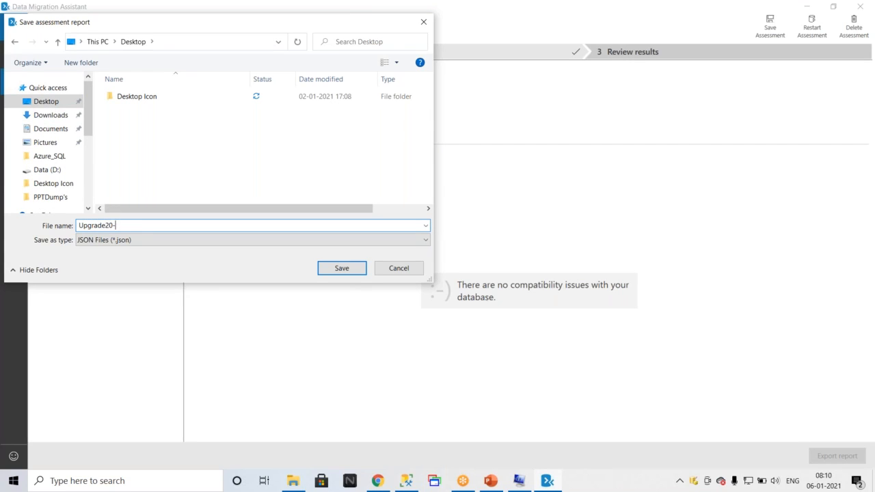
pyautogui.press('BackSpace')
pyautogui.write('19report')
pyautogui.click(345, 268)
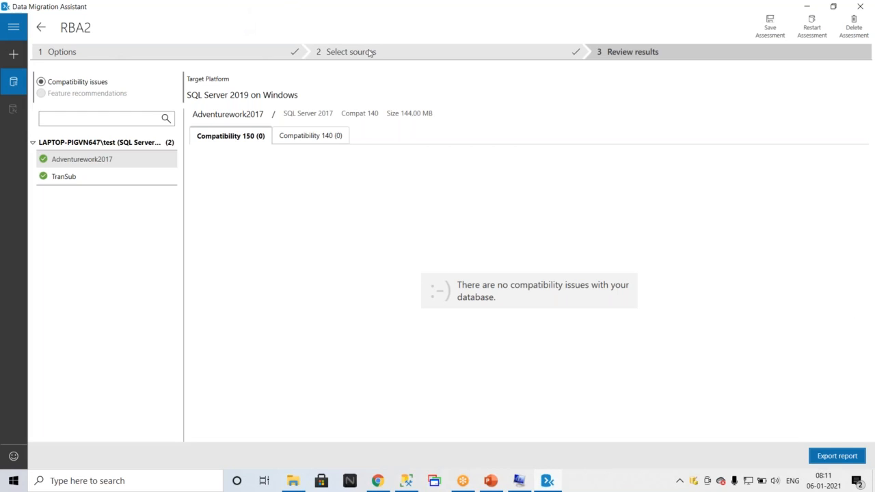
# Close Data Migration Assistant and confirm discarding the session.
pyautogui.click(491, 482)
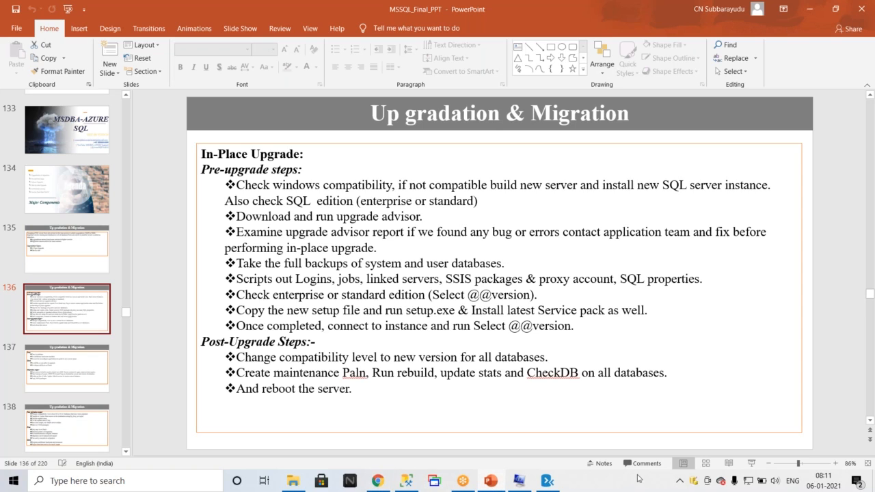
pyautogui.click(552, 482)
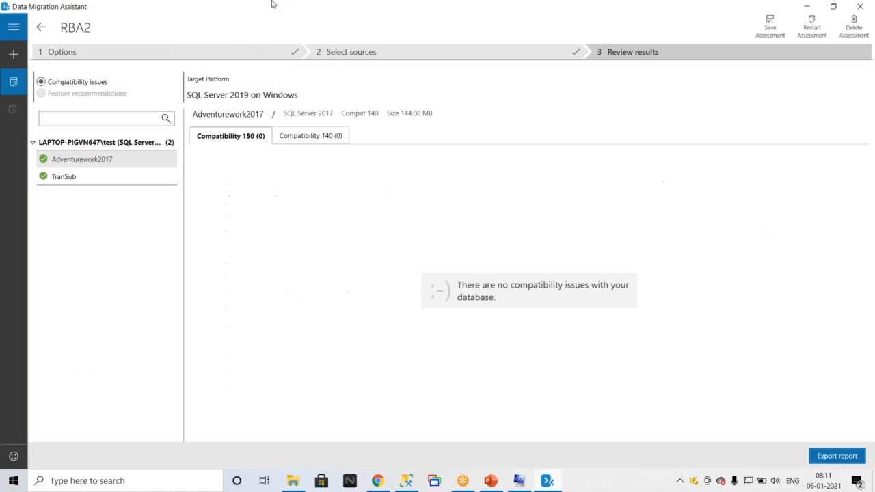
pyautogui.doubleClick(403, 12)
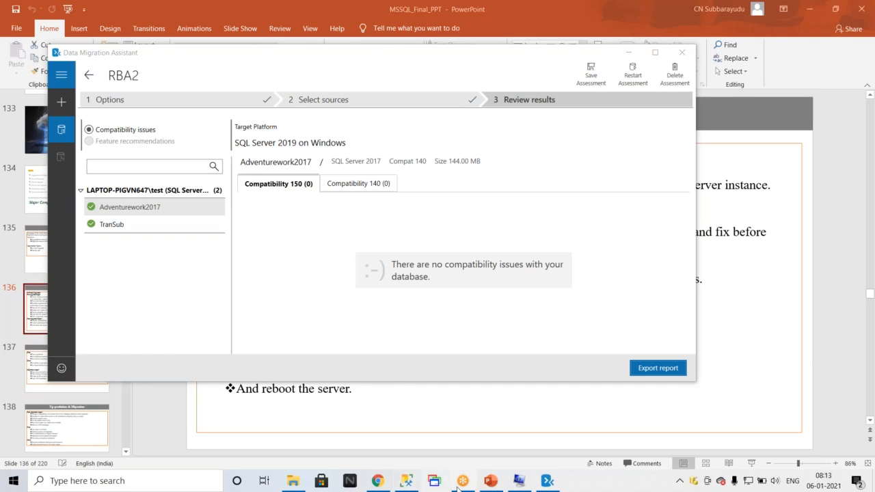
pyautogui.click(681, 53)
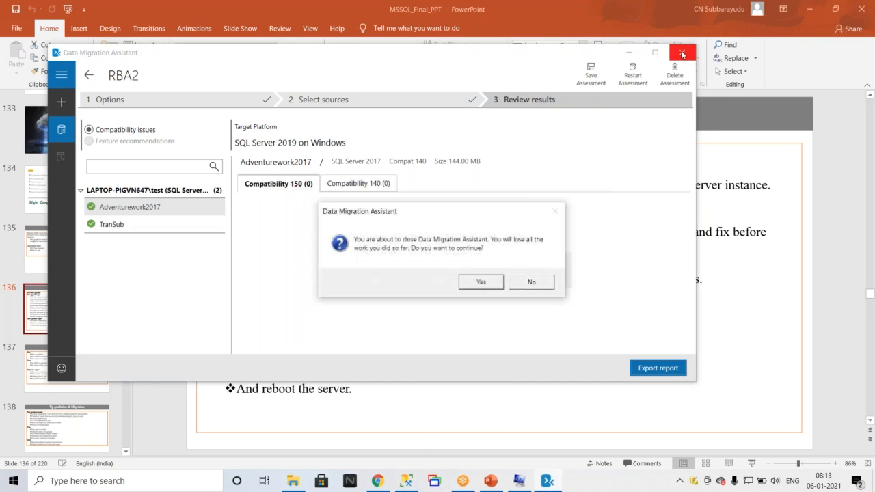
pyautogui.click(481, 282)
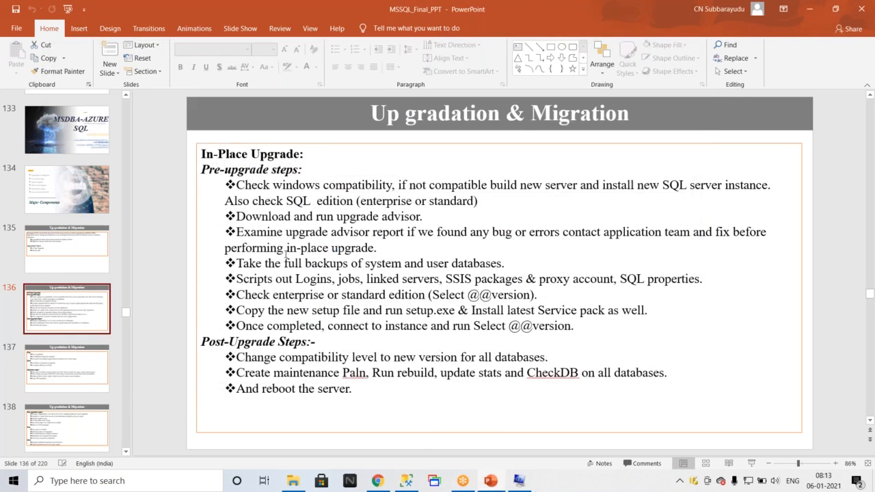
# Highlight the first pre-upgrade bullet points on the Up gradation & Migration slide.
pyautogui.moveTo(380, 248); pyautogui.dragTo(216, 188)
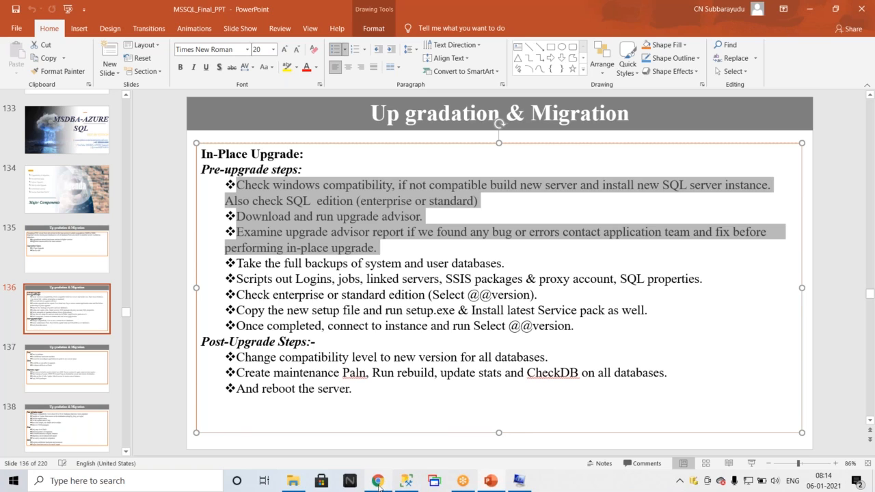
# Maximize SQL Server Management Studio and open a new query window.
pyautogui.click(405, 481)
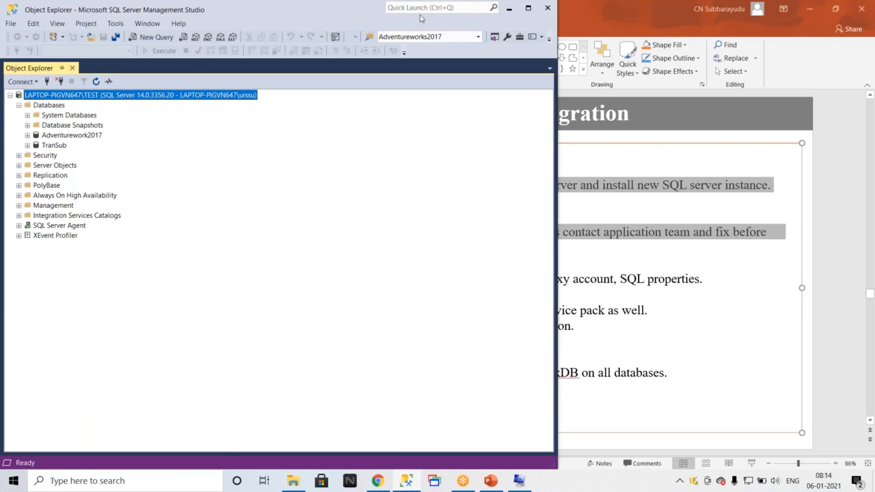
pyautogui.doubleClick(342, 15)
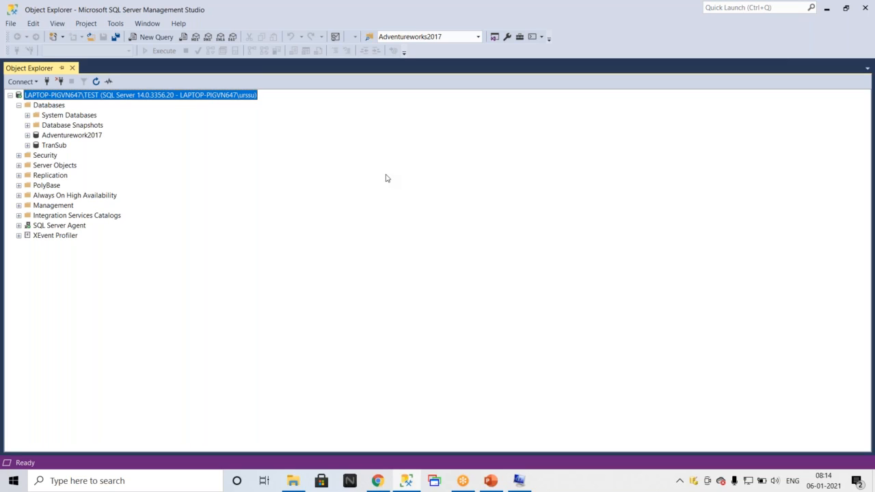
pyautogui.click(643, 19)
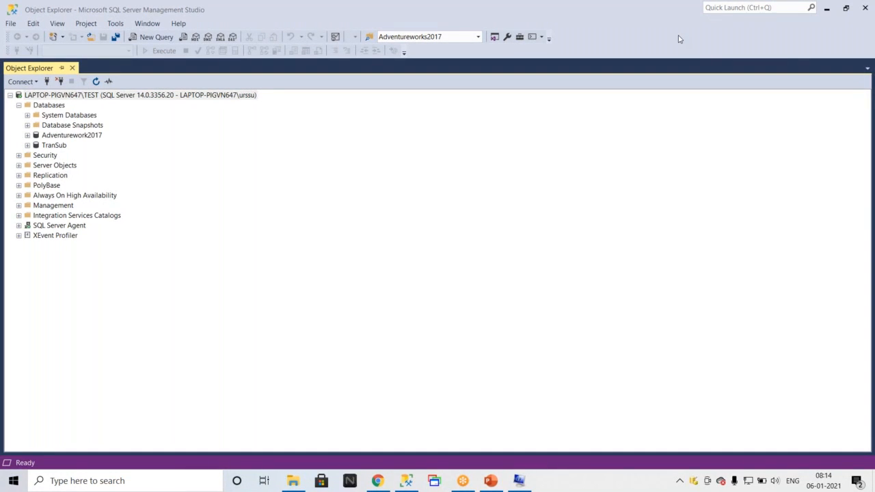
pyautogui.click(153, 37)
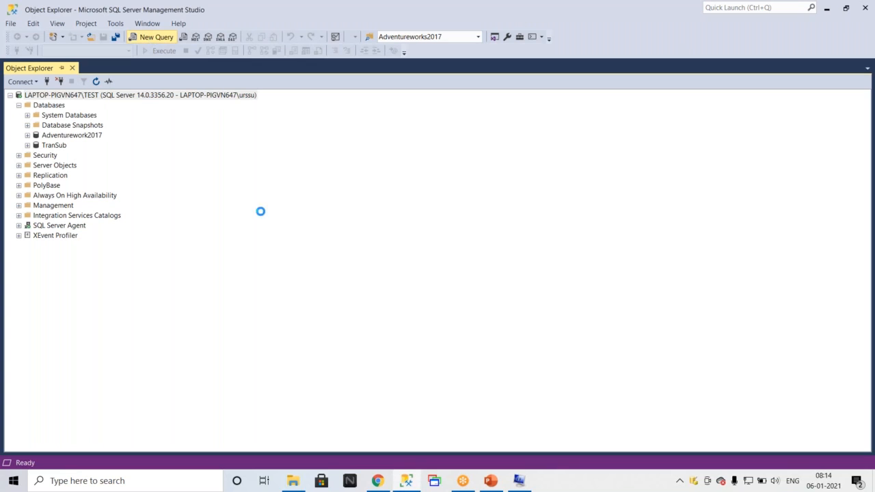
# Search Google for sp_help rev login and open the Microsoft Docs article on transferring logins between instances.
pyautogui.click(380, 482)
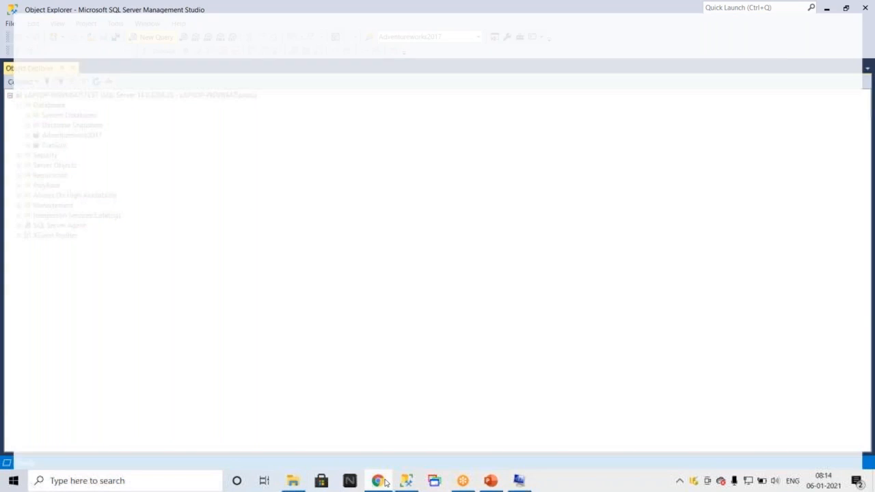
pyautogui.click(272, 29)
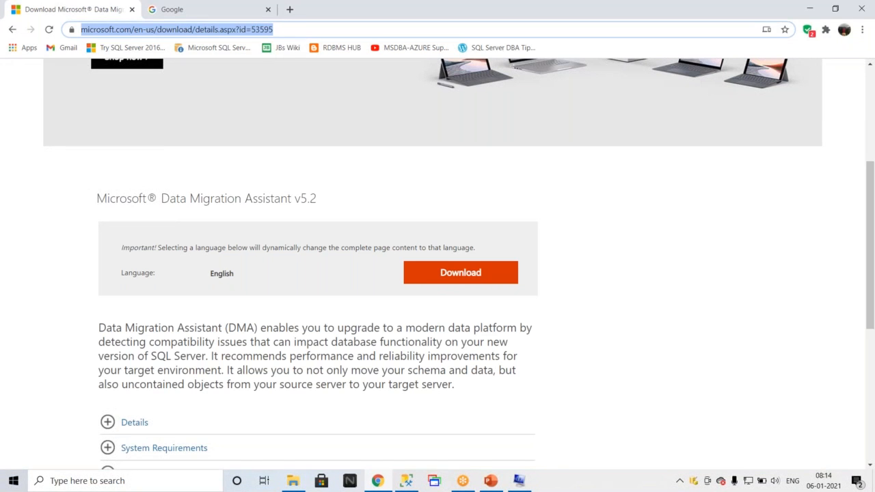
pyautogui.write('goo')
pyautogui.press('Return')
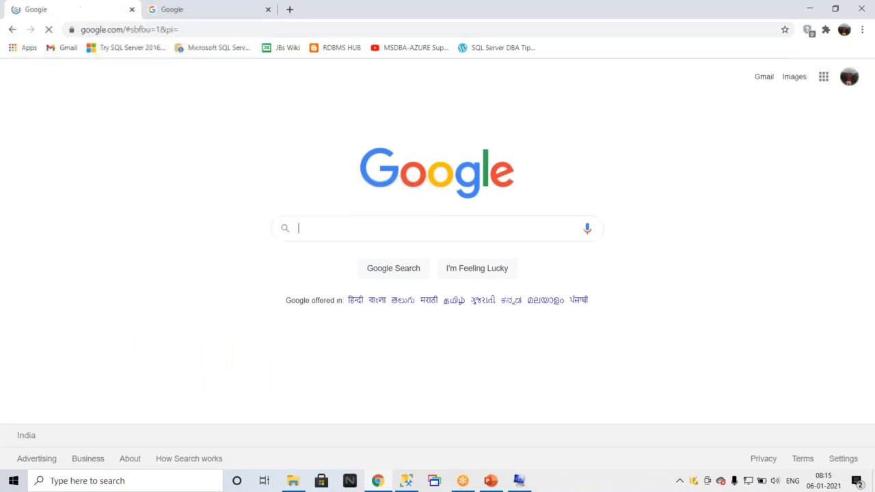
pyautogui.write('sp')
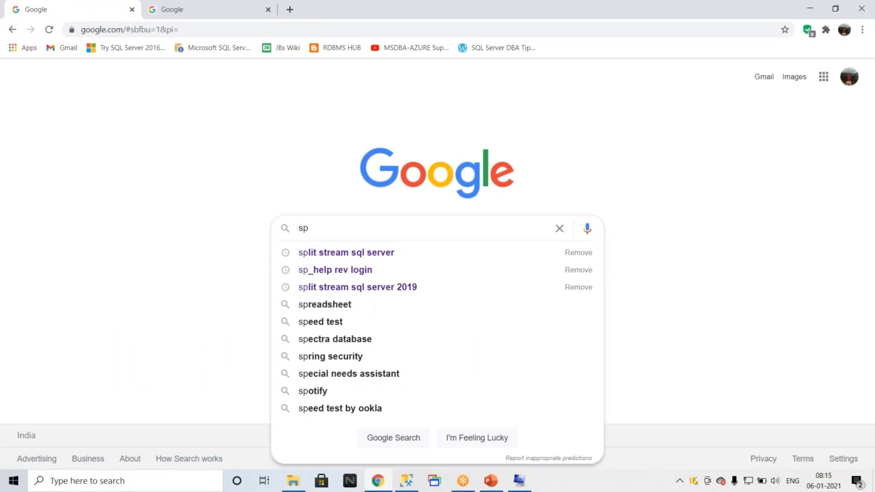
pyautogui.press('Return')
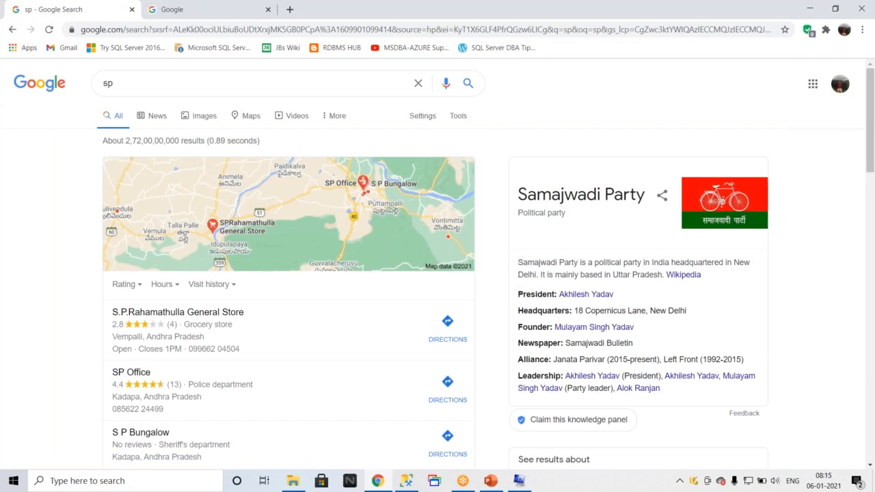
pyautogui.click(235, 46)
pyautogui.click(197, 86)
pyautogui.press('Return')
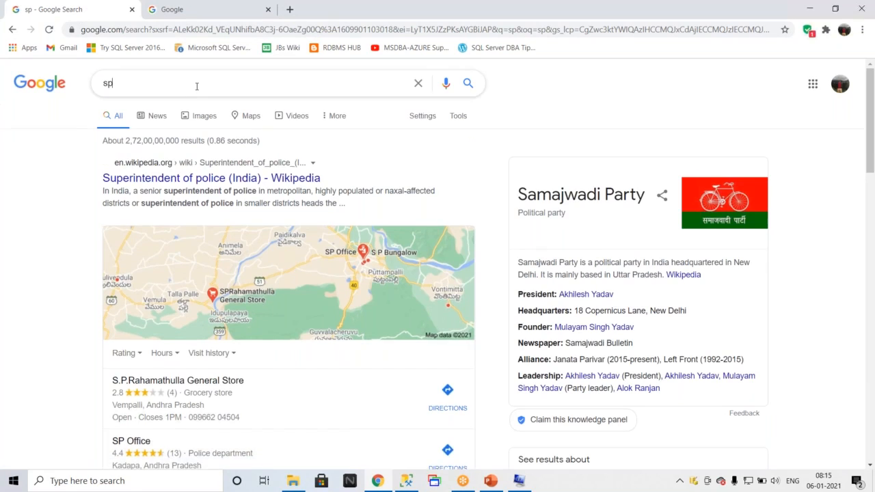
pyautogui.click(196, 86)
pyautogui.write('_re')
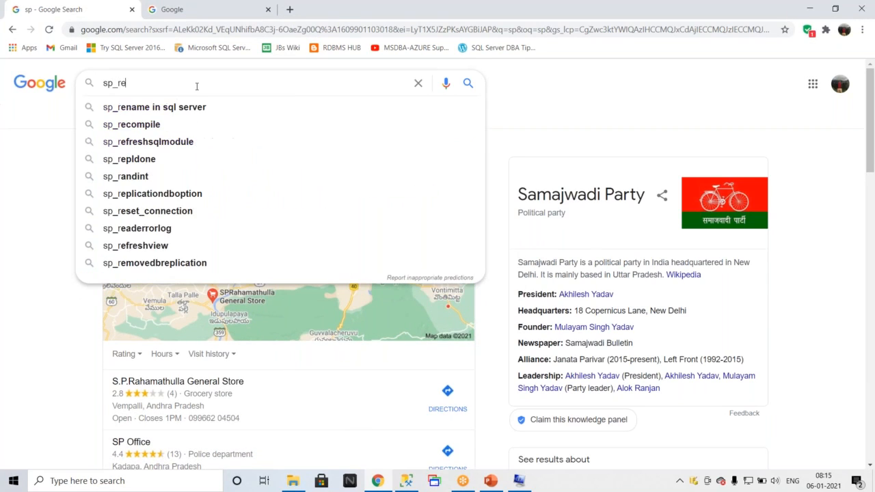
pyautogui.press('BackSpace')
pyautogui.press('BackSpace')
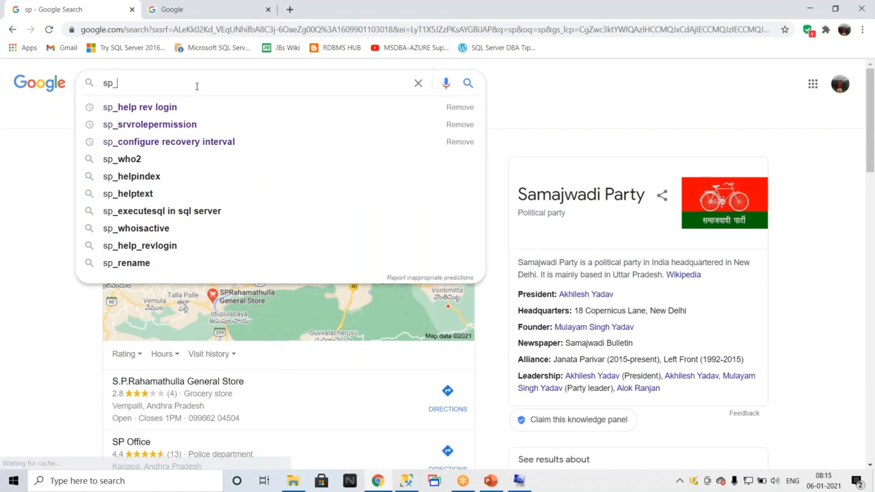
pyautogui.click(130, 109)
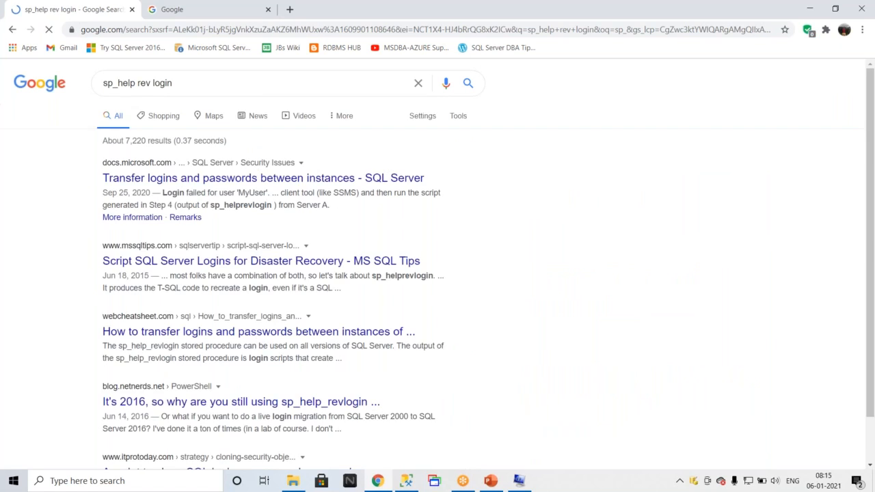
pyautogui.click(204, 179)
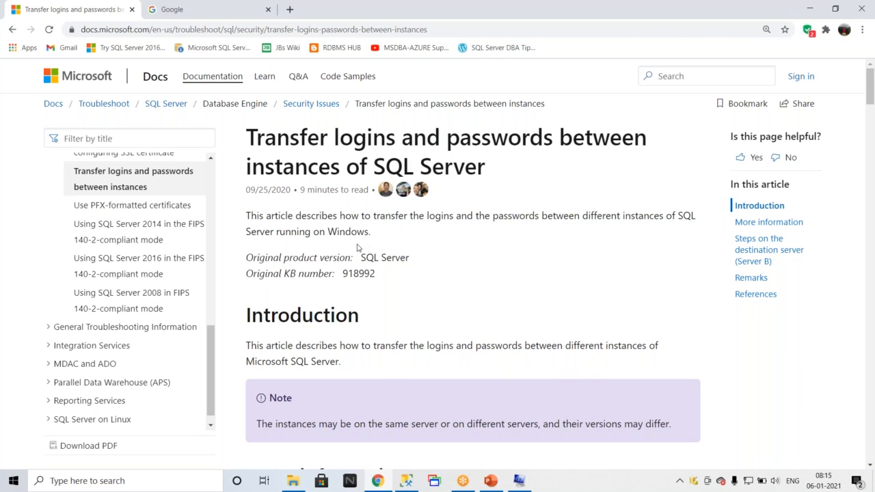
# Copy the stored-procedure creation script from Method 2 of the transfer logins article.
pyautogui.click(13, 30)
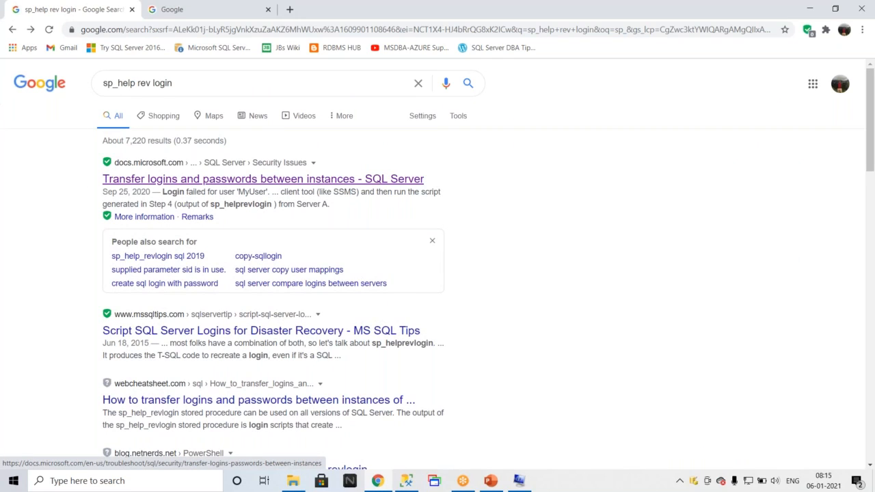
pyautogui.click(116, 181)
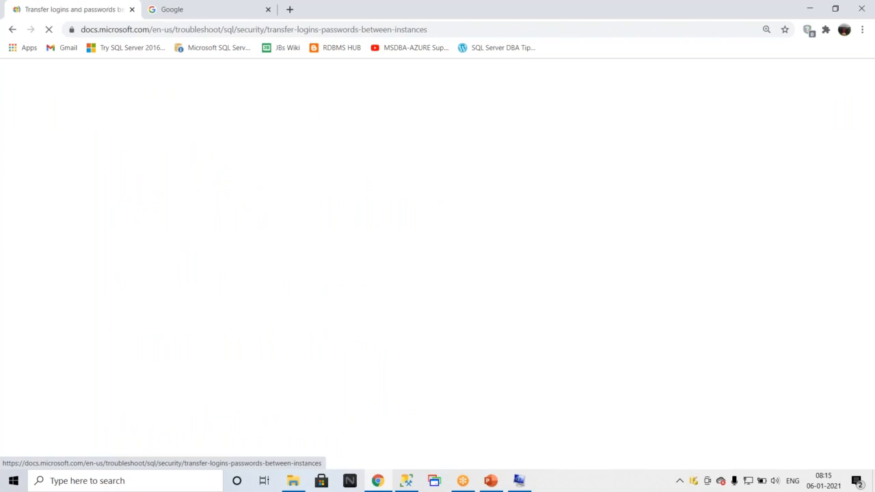
pyautogui.scroll(-12, 455, 248)
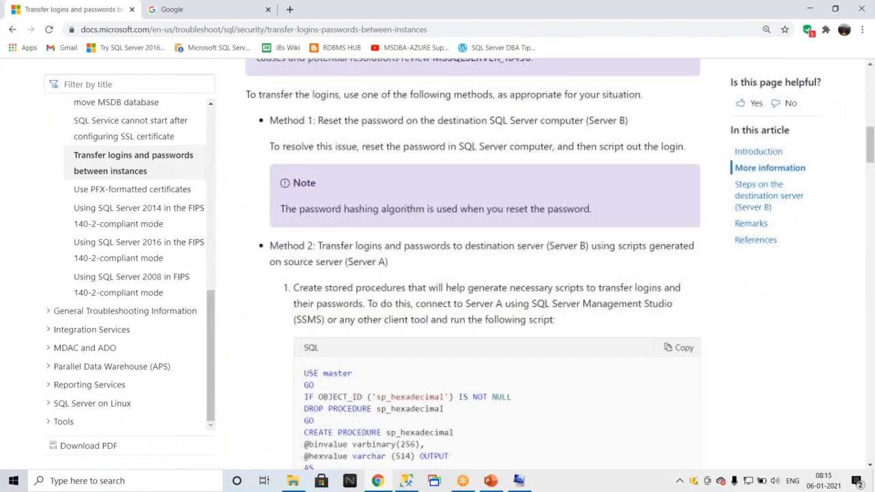
pyautogui.scroll(-20, 455, 248)
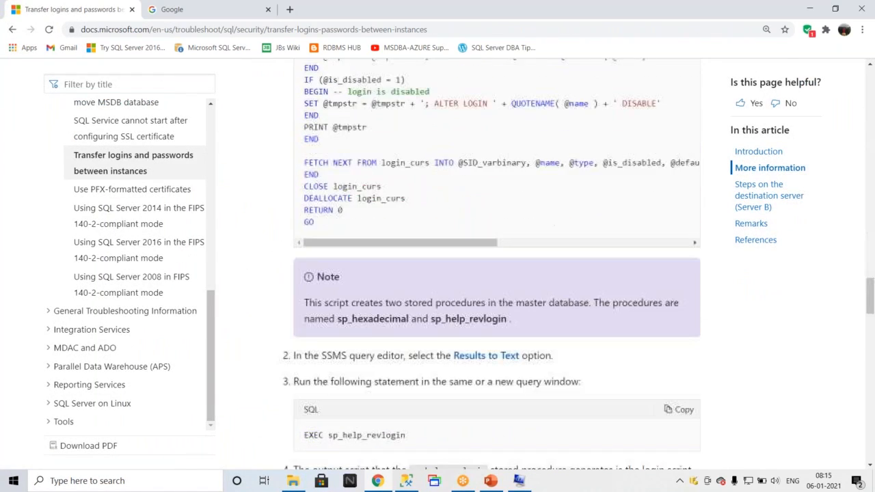
pyautogui.scroll(15, 472, 263)
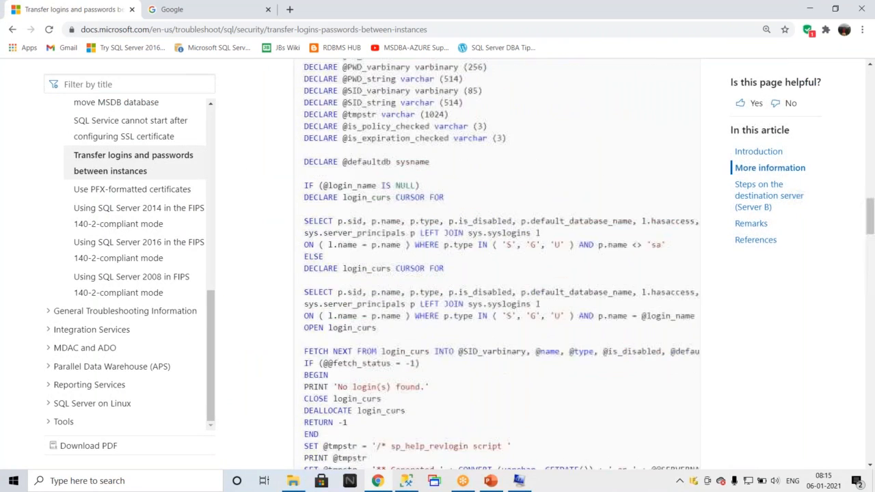
pyautogui.scroll(6, 478, 264)
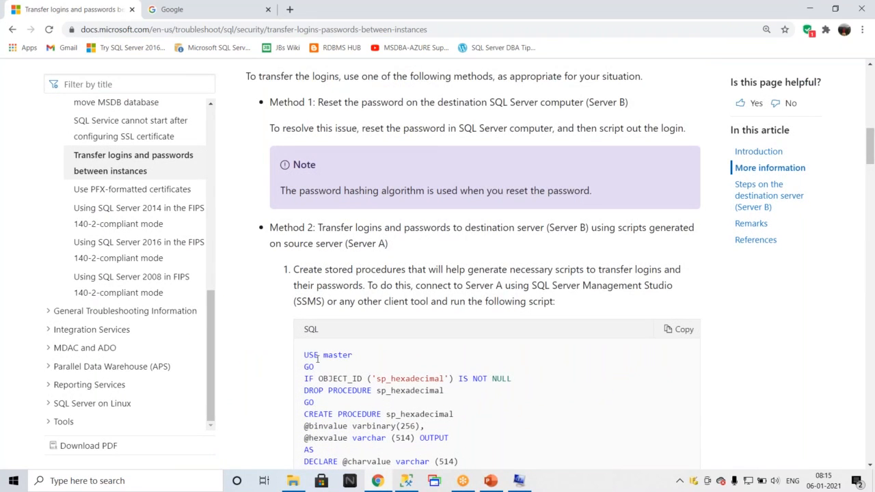
pyautogui.click(686, 332)
pyautogui.moveTo(306, 354); pyautogui.dragTo(399, 175)
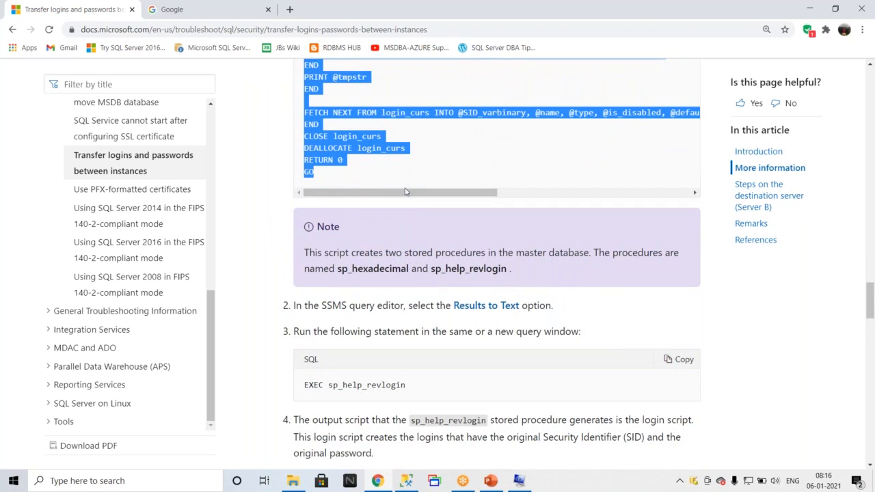
pyautogui.scroll(10, 618, 318)
pyautogui.scroll(15, 617, 319)
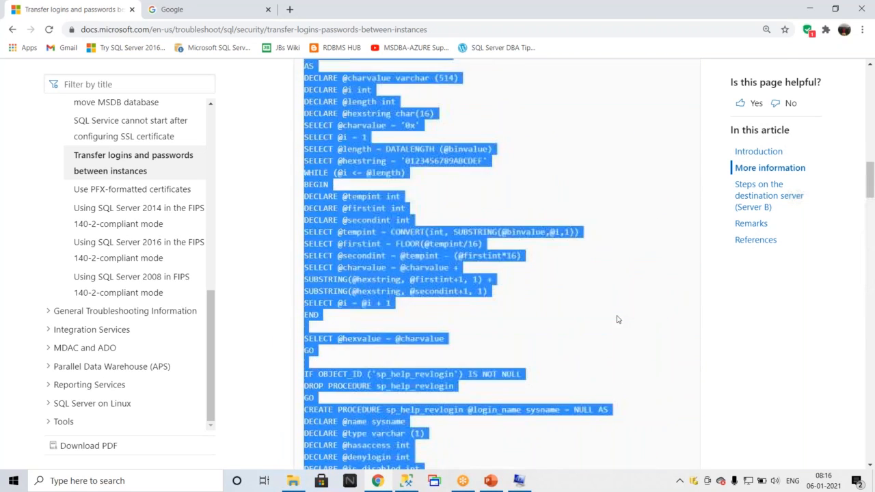
pyautogui.scroll(-3, 614, 307)
pyautogui.click(678, 336)
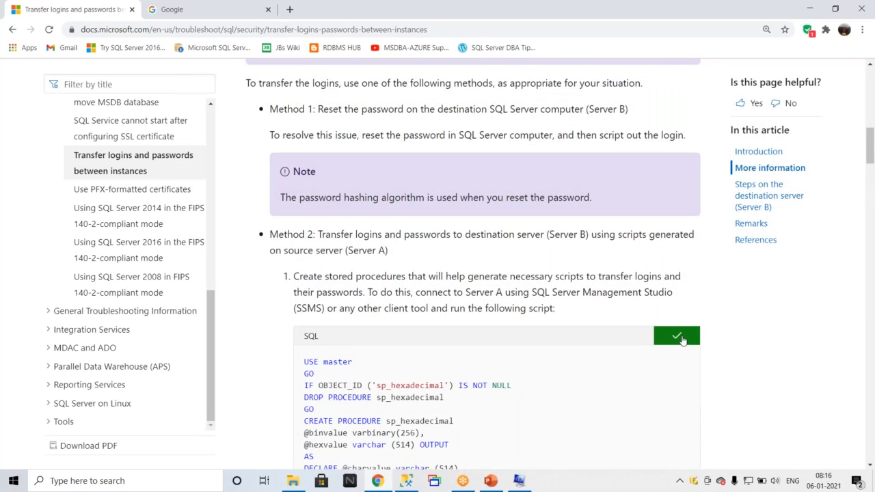
# Paste the script into the query window connected to master and execute it.
pyautogui.click(406, 481)
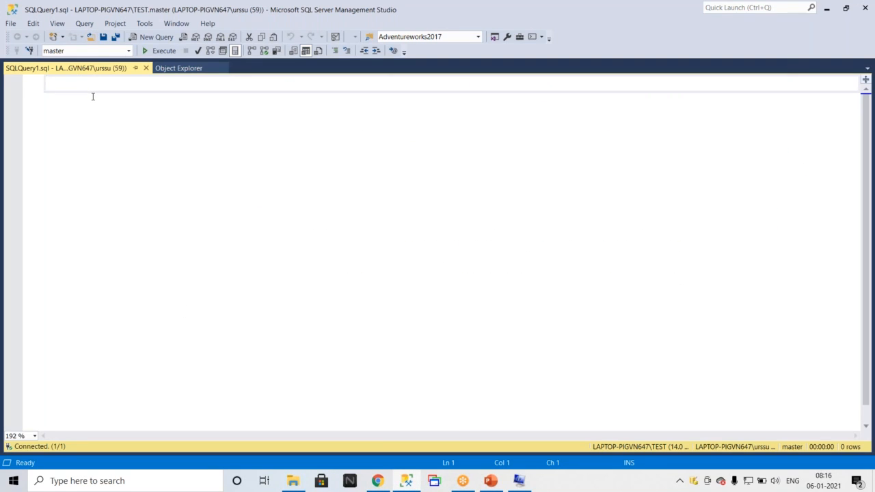
pyautogui.hotkey('ctrl', 'v')
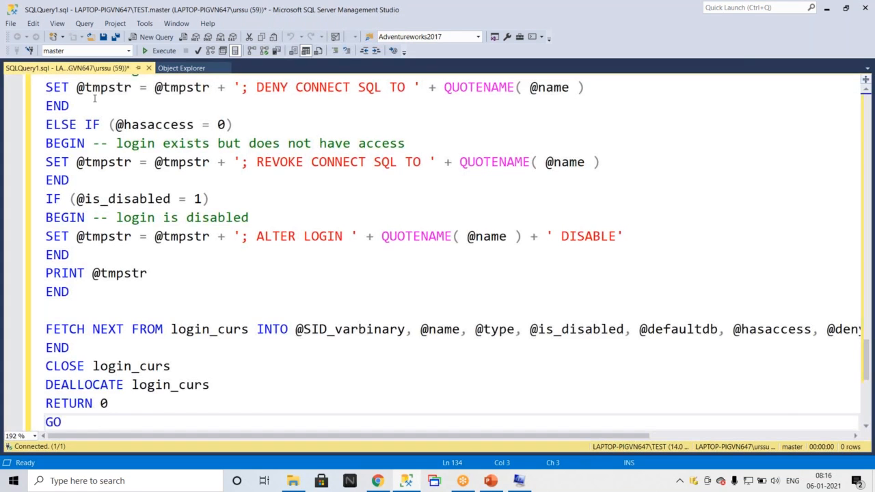
pyautogui.scroll(20, 94, 99)
pyautogui.click(159, 51)
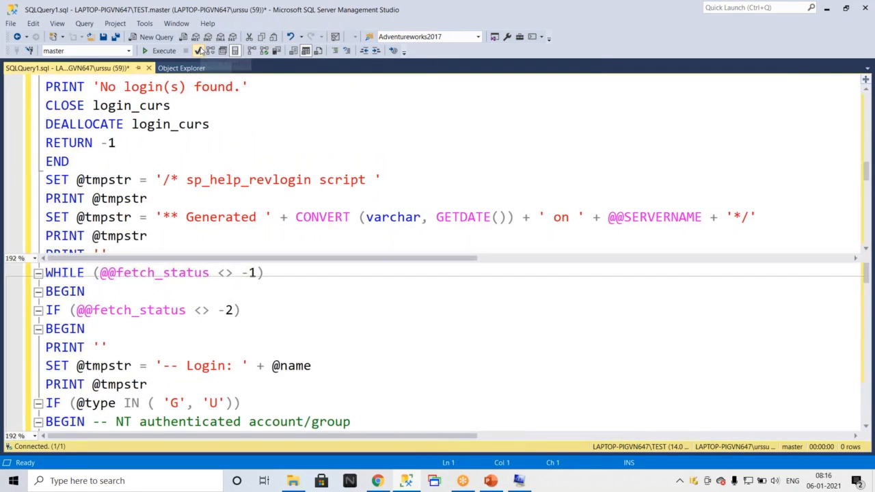
pyautogui.click(160, 51)
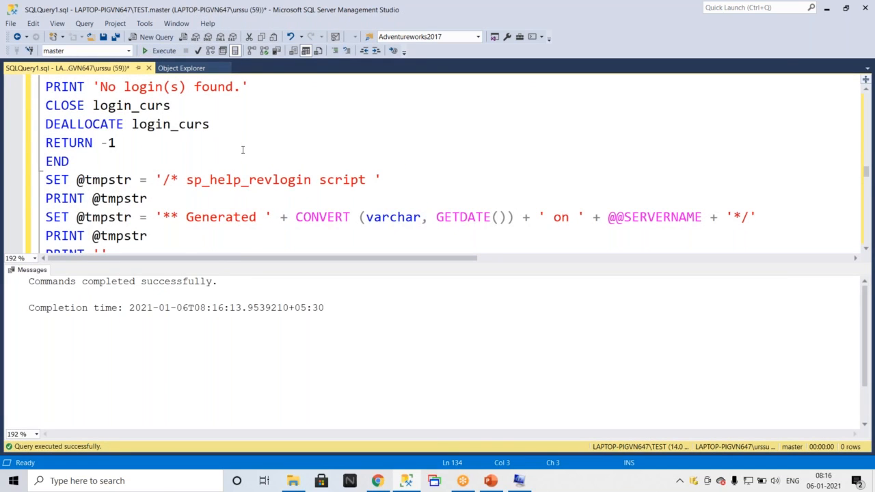
# Collapse the sp_hexadecimal and sp_help_revlogin code blocks in the query editor.
pyautogui.scroll(-1, 242, 149)
pyautogui.scroll(-3, 242, 150)
pyautogui.scroll(20, 246, 149)
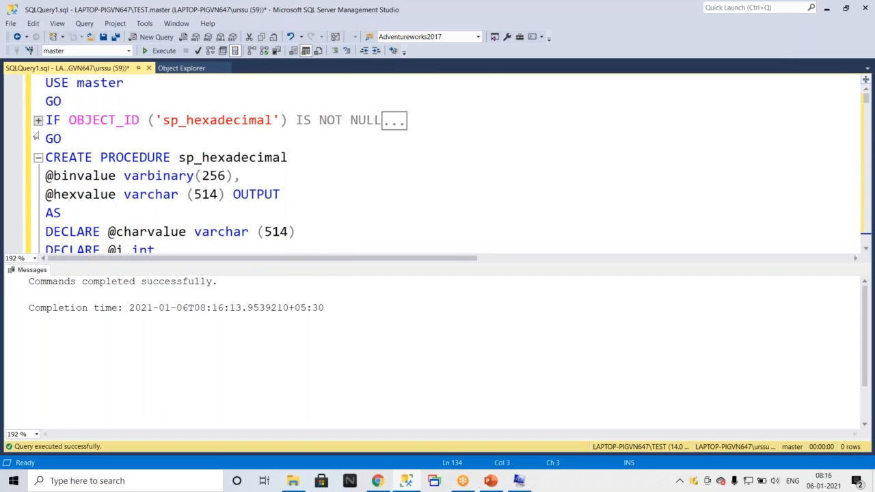
pyautogui.click(39, 158)
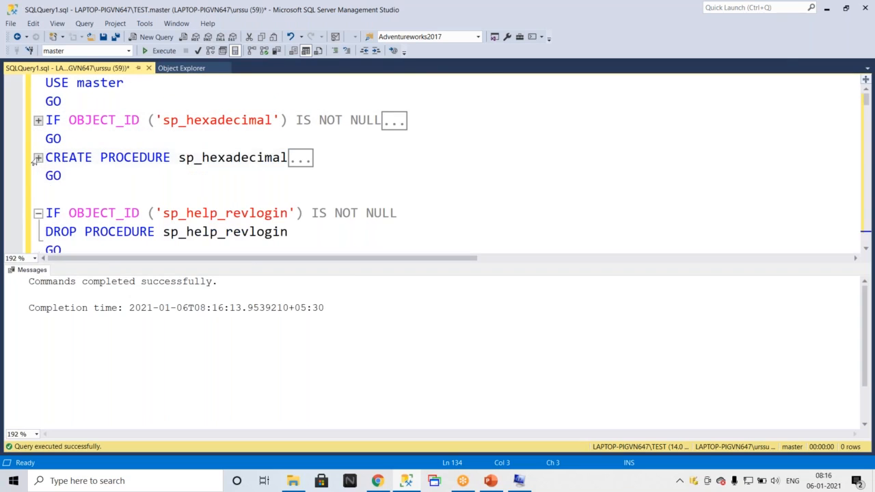
pyautogui.click(38, 212)
pyautogui.scroll(-1, 27, 210)
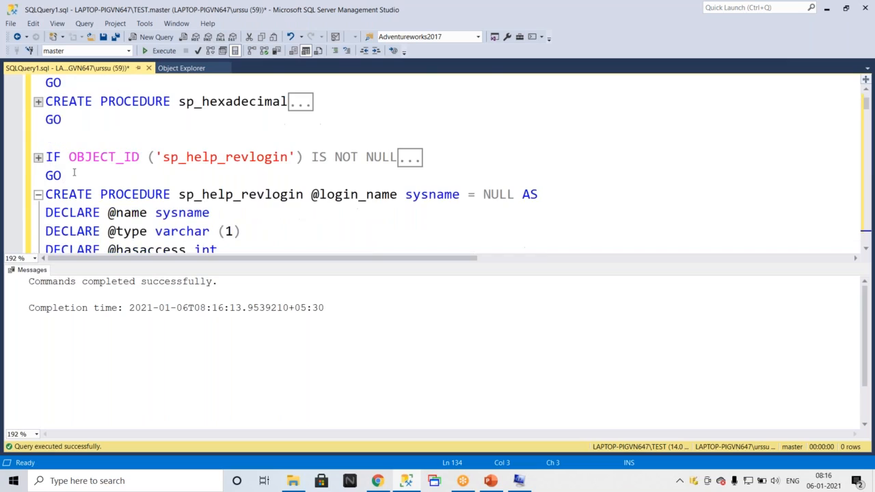
pyautogui.click(39, 194)
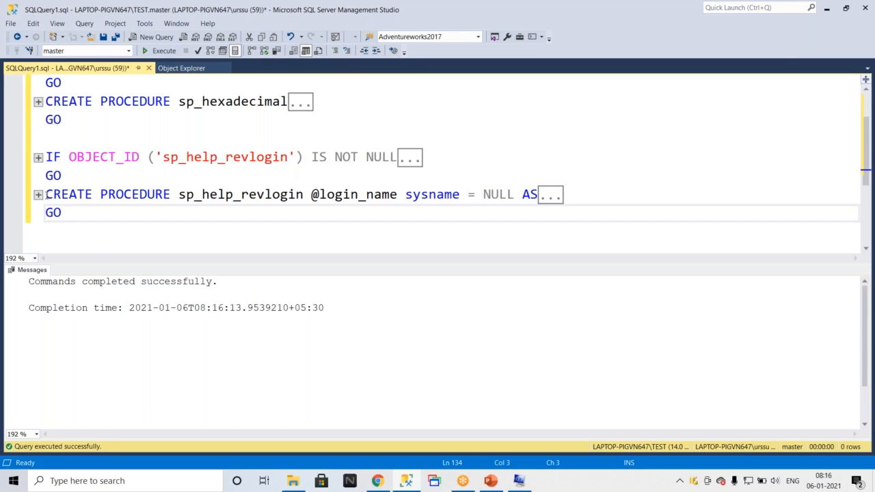
pyautogui.scroll(1, 298, 140)
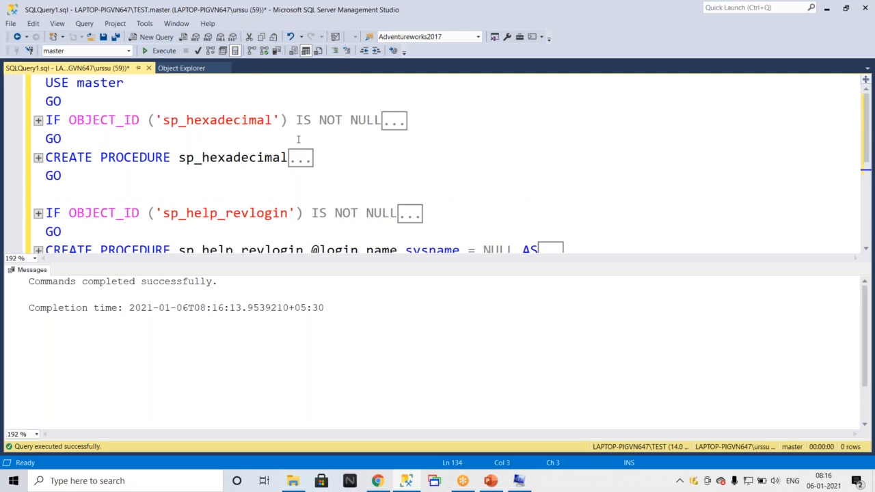
pyautogui.scroll(-1, 298, 140)
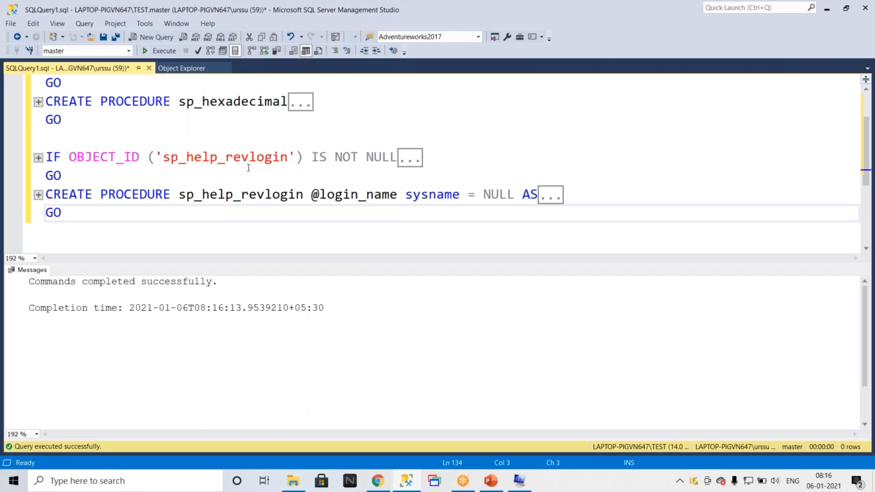
pyautogui.scroll(1, 266, 165)
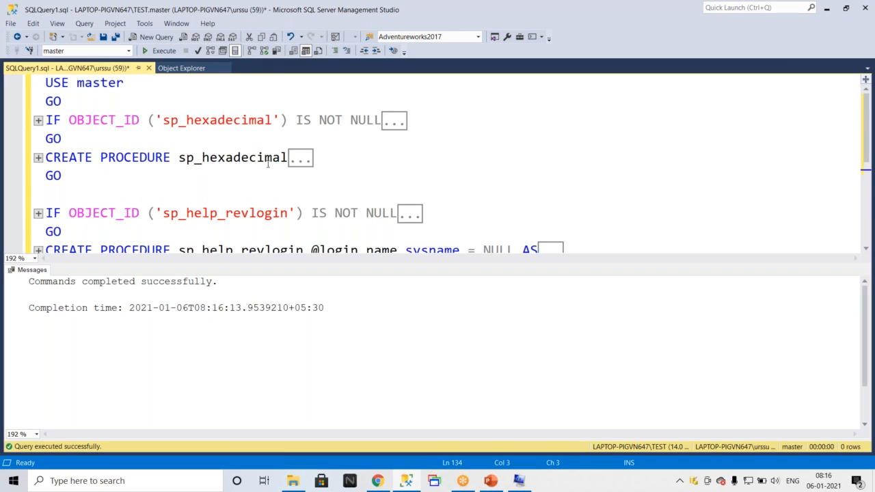
pyautogui.scroll(-2, 267, 164)
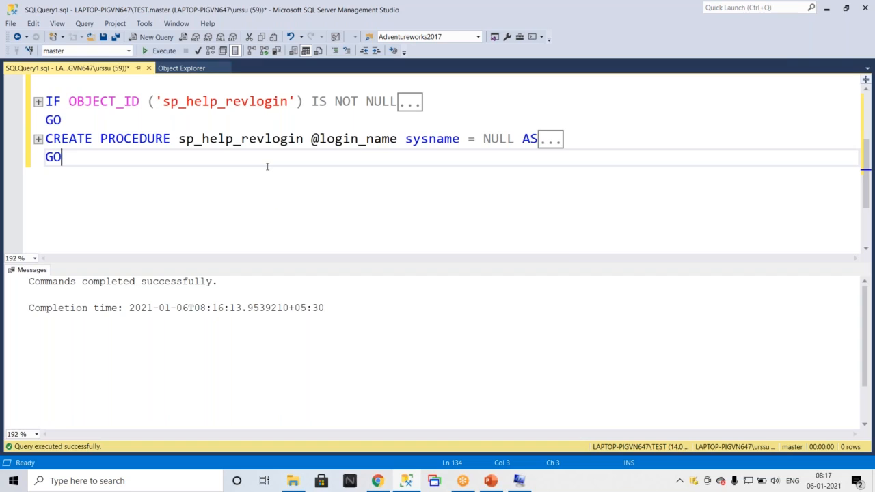
pyautogui.scroll(2, 268, 166)
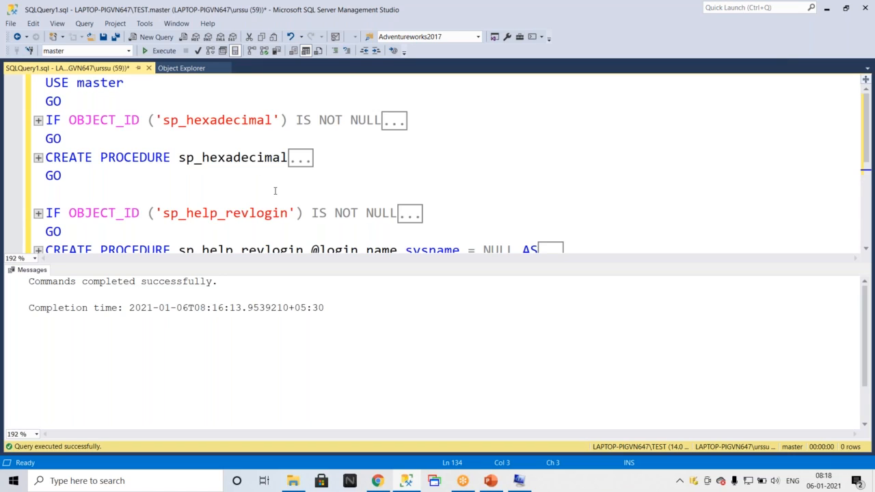
pyautogui.scroll(-1, 236, 185)
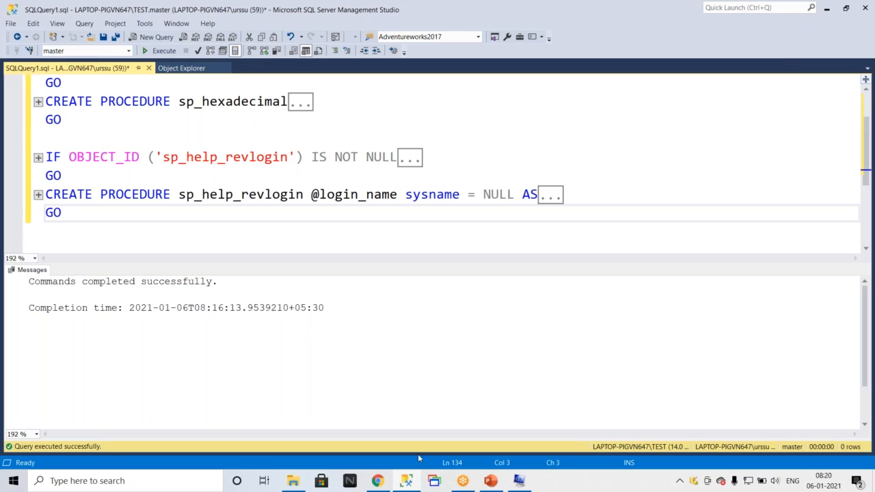
# Switch to PowerPoint and select the upgrade advisor bullets under Pre-upgrade steps on the Up gradation & Migration slide.
pyautogui.click(490, 480)
pyautogui.click(451, 325)
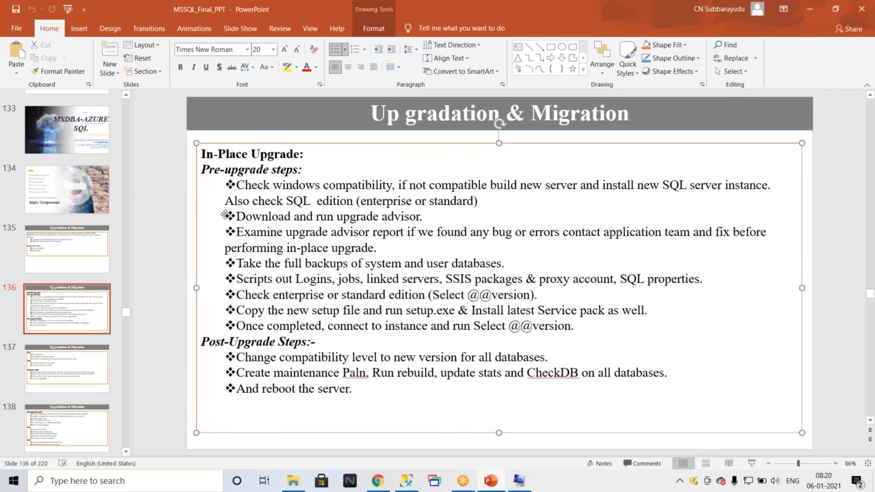
pyautogui.moveTo(236, 216); pyautogui.dragTo(394, 249)
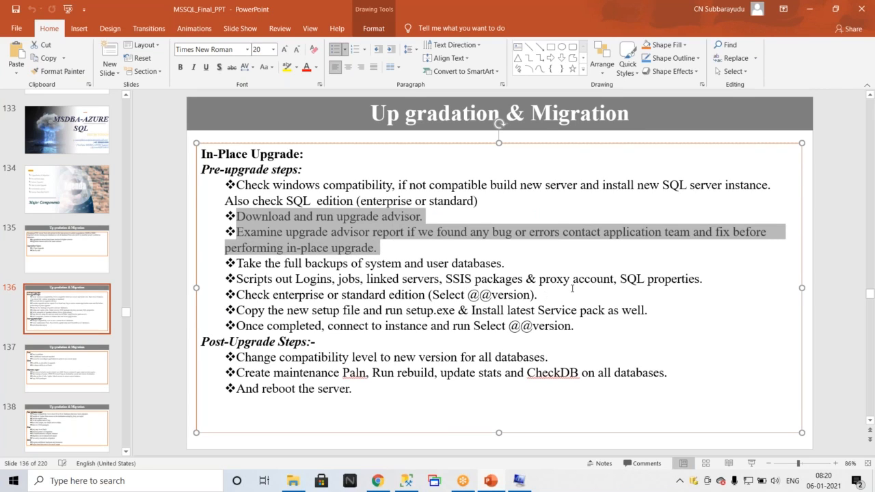
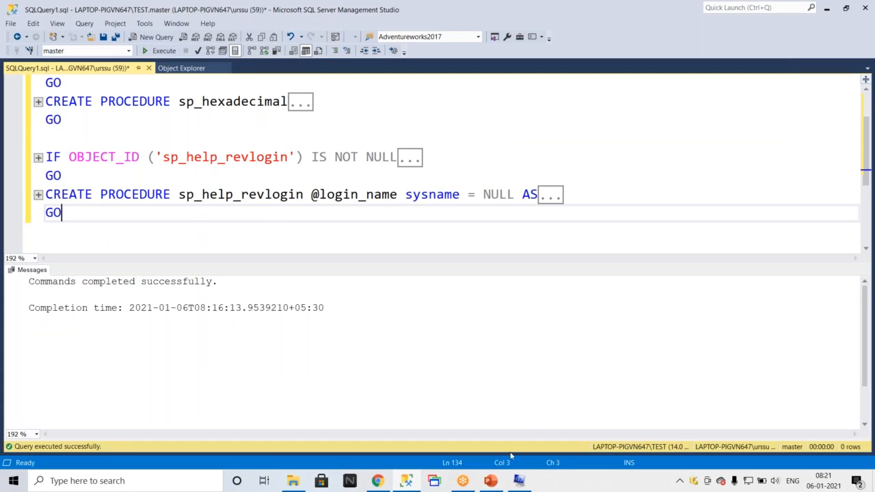
# Copy the EXEC sp_help_revlogin statement from the article and paste it over the contents of the query window.
pyautogui.click(376, 482)
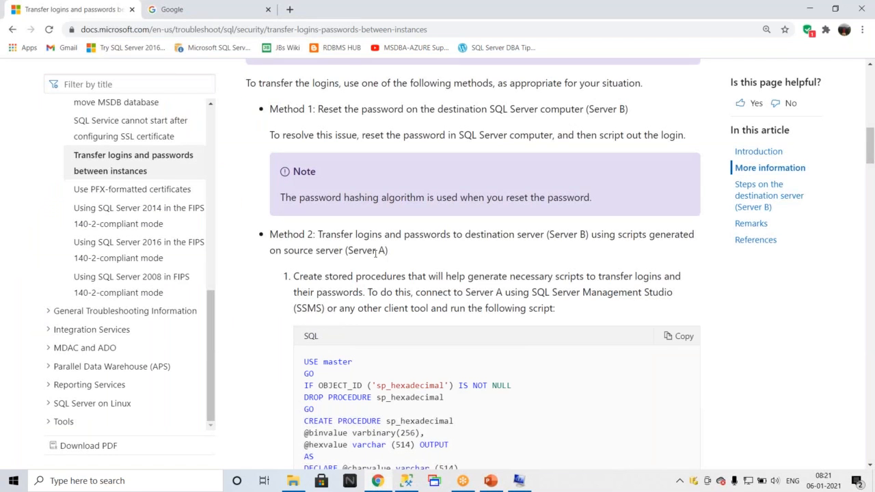
pyautogui.scroll(-20, 375, 252)
pyautogui.scroll(-15, 375, 252)
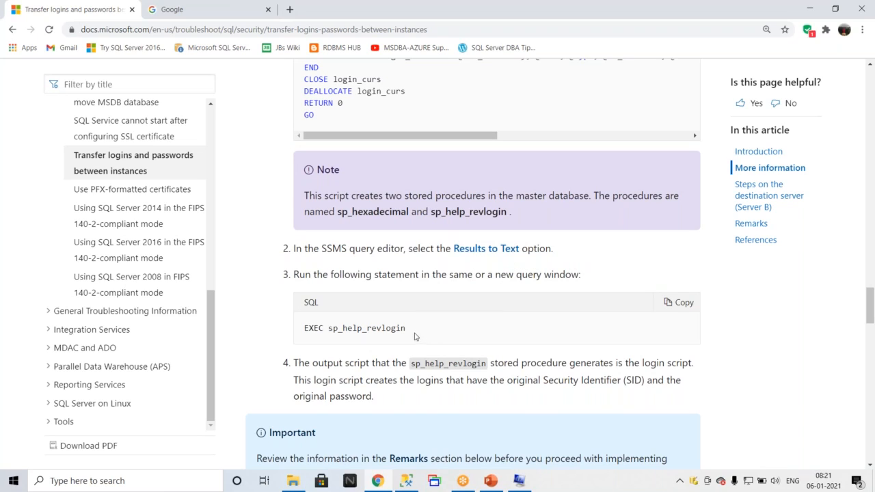
pyautogui.moveTo(416, 337); pyautogui.dragTo(288, 321)
pyautogui.hotkey('ctrl', 'c')
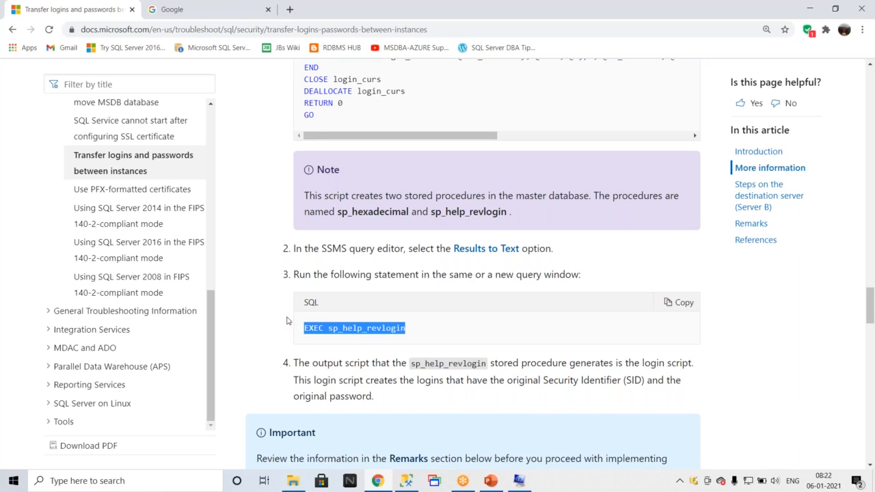
pyautogui.click(406, 480)
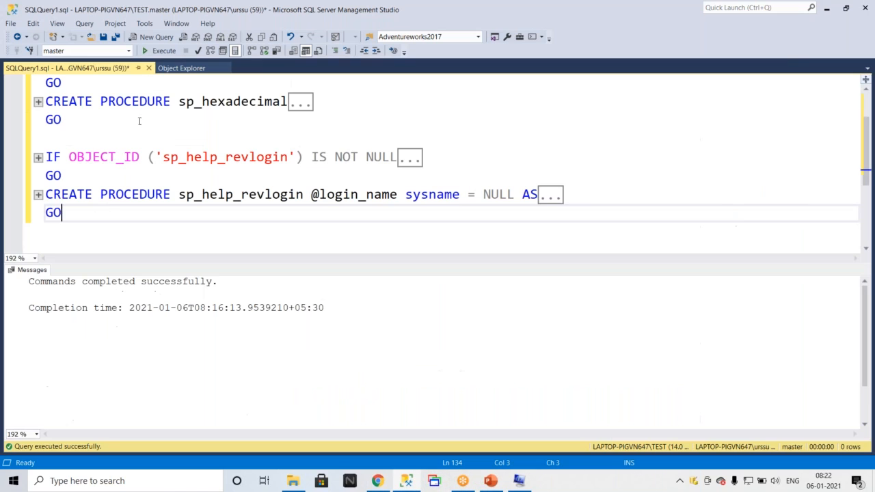
pyautogui.click(417, 101)
pyautogui.hotkey('ctrl', 'a')
pyautogui.hotkey('ctrl', 'v')
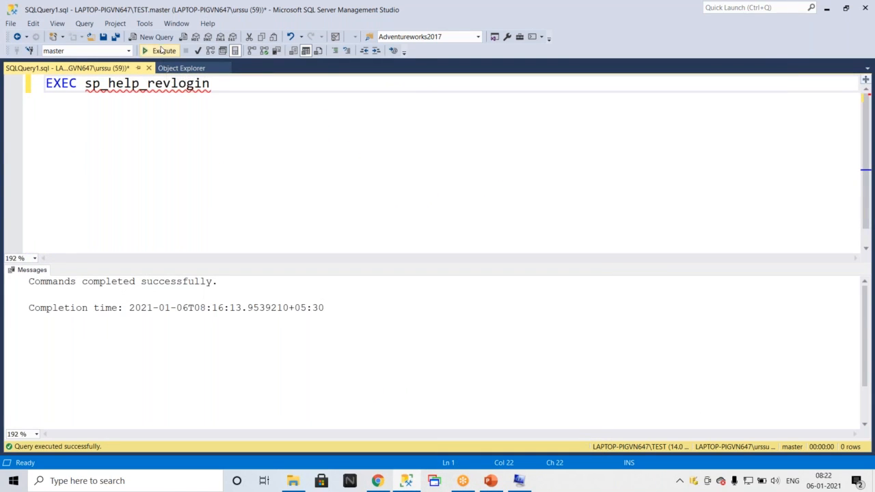
# Execute sp_help_revlogin and scroll through the generated login script in the messages output.
pyautogui.click(162, 51)
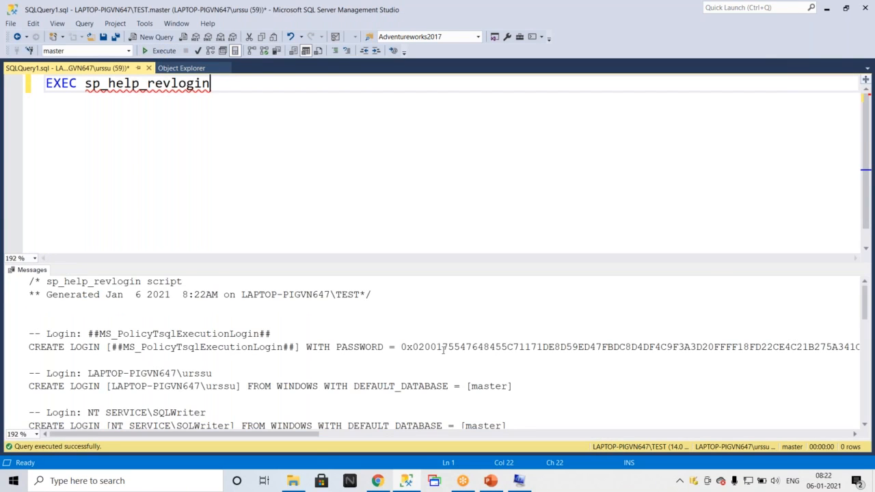
pyautogui.moveTo(402, 347); pyautogui.dragTo(31, 402)
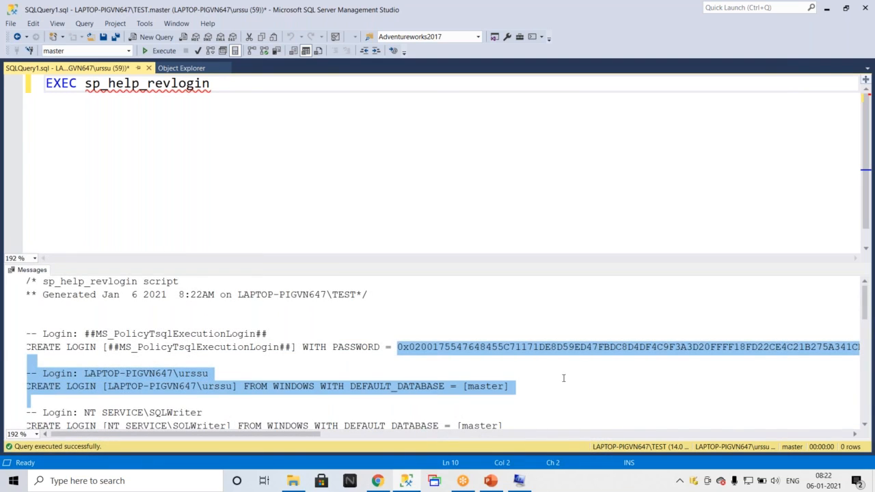
pyautogui.click(540, 378)
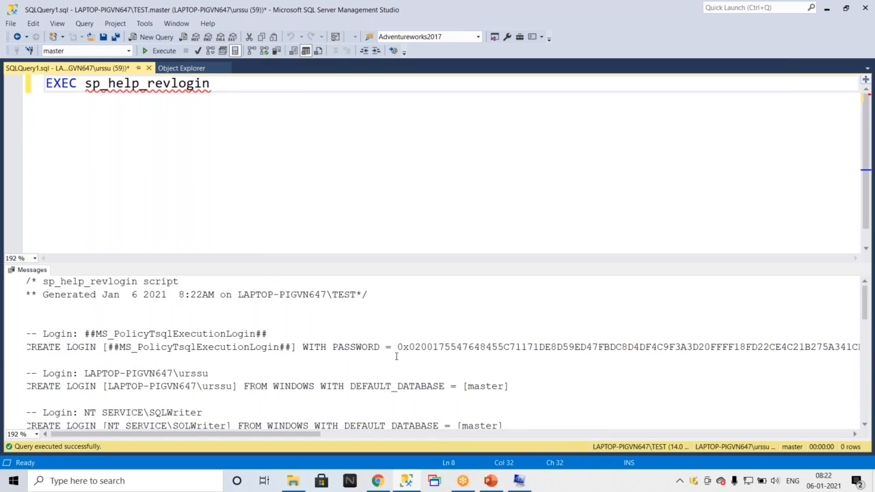
pyautogui.scroll(-1, 395, 356)
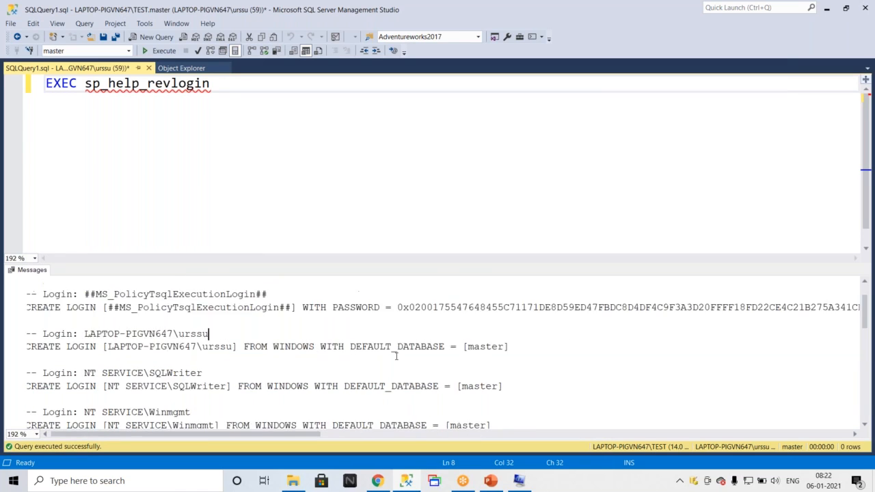
pyautogui.scroll(-5, 396, 356)
pyautogui.scroll(10, 396, 356)
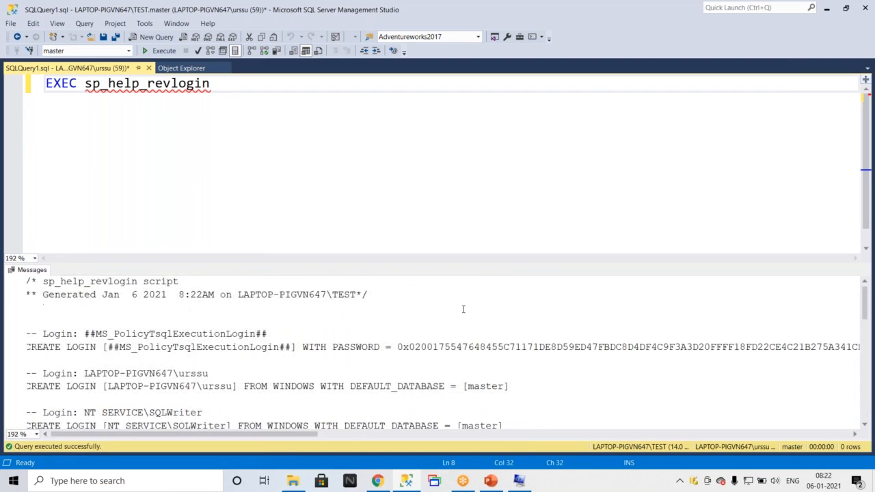
# Copy the entire generated login script output and paste it into a new query window.
pyautogui.click(463, 307)
pyautogui.hotkey('ctrl', 'a')
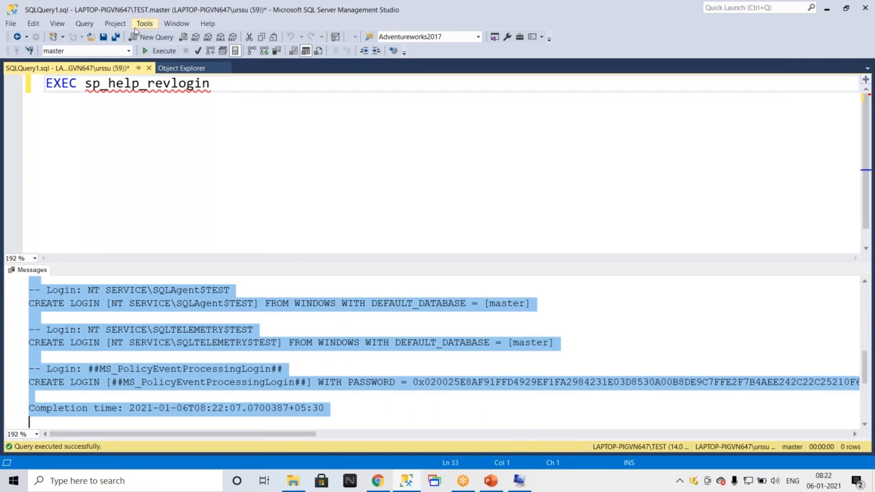
pyautogui.click(156, 37)
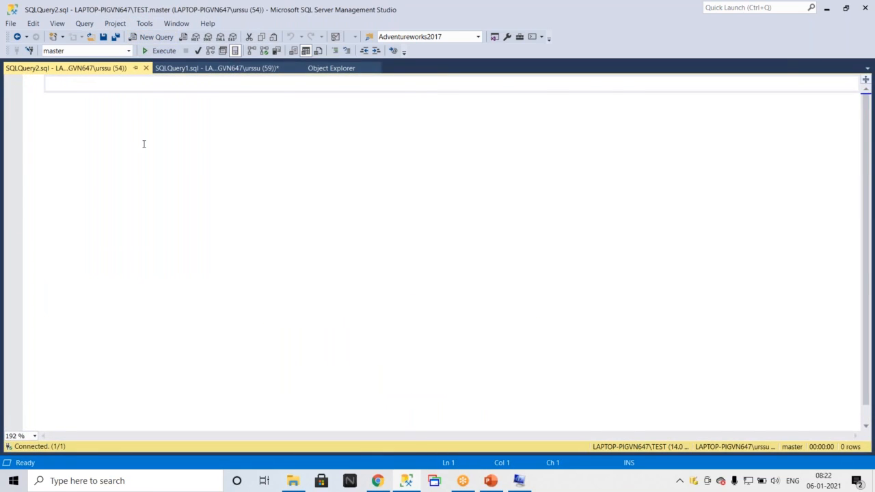
pyautogui.hotkey('ctrl', 'v')
pyautogui.scroll(4, 309, 153)
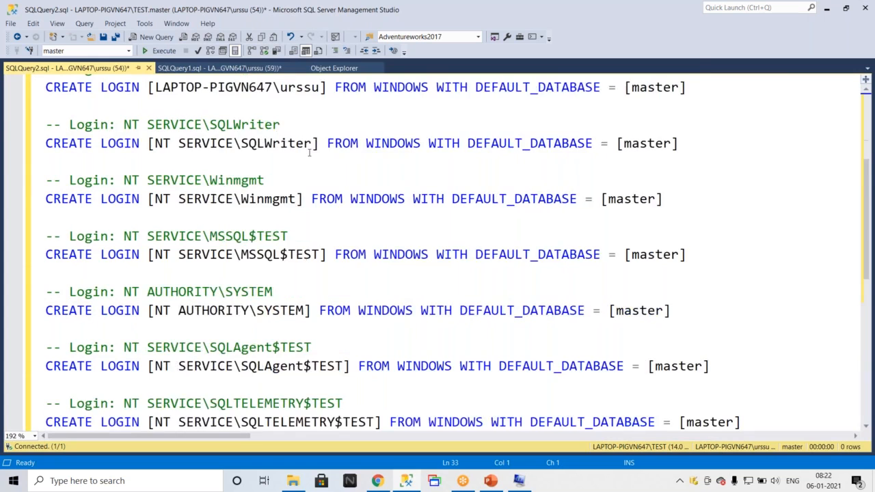
# Execute the login script, comment out the Completion time line with --, and execute it again.
pyautogui.click(198, 51)
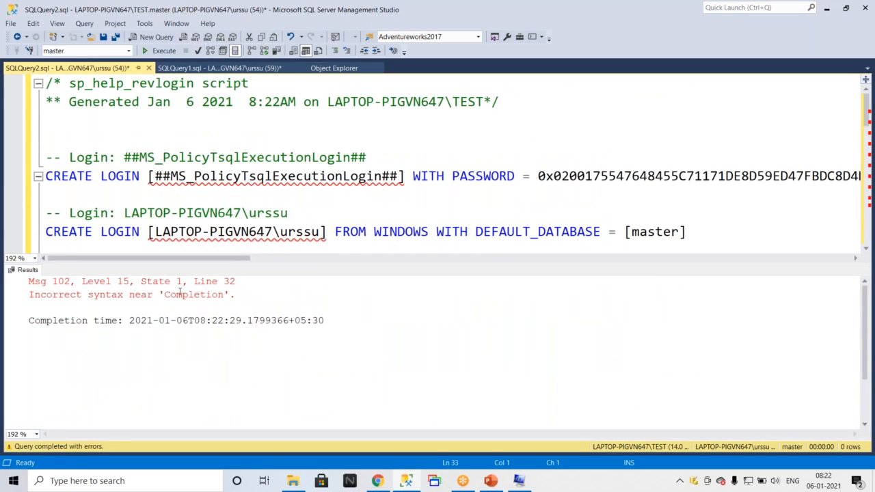
pyautogui.doubleClick(196, 287)
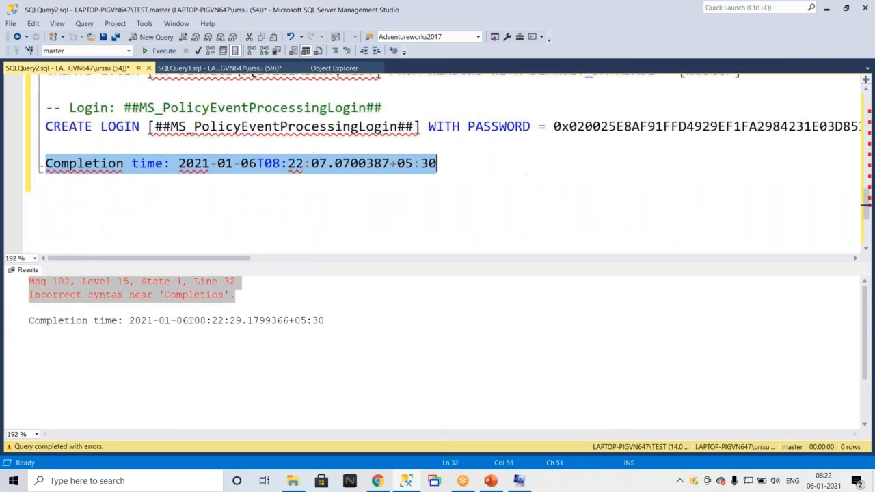
pyautogui.click(50, 163)
pyautogui.write('--')
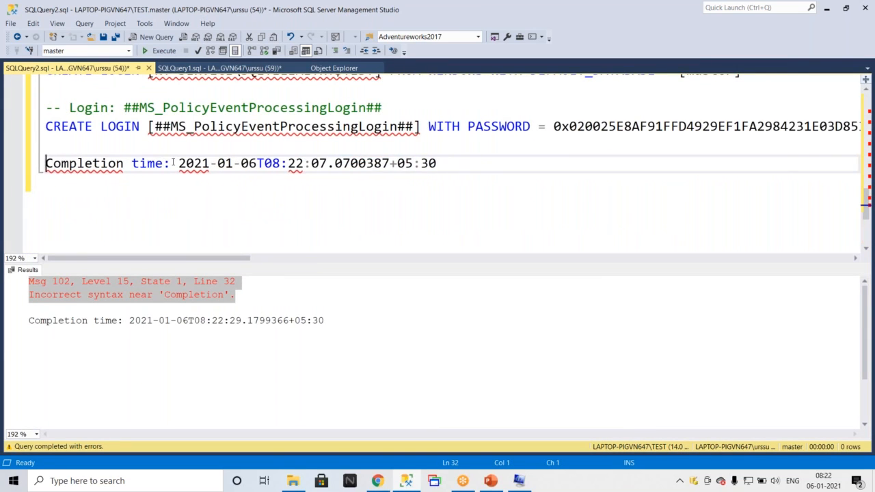
pyautogui.click(198, 51)
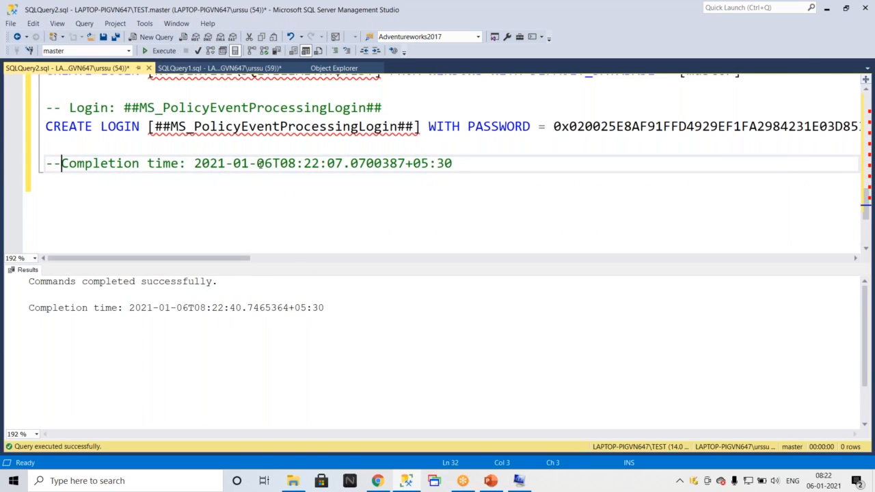
# Select and copy the whole login script in the query window, then show the desktop.
pyautogui.click(353, 172)
pyautogui.hotkey('ctrl', 'a')
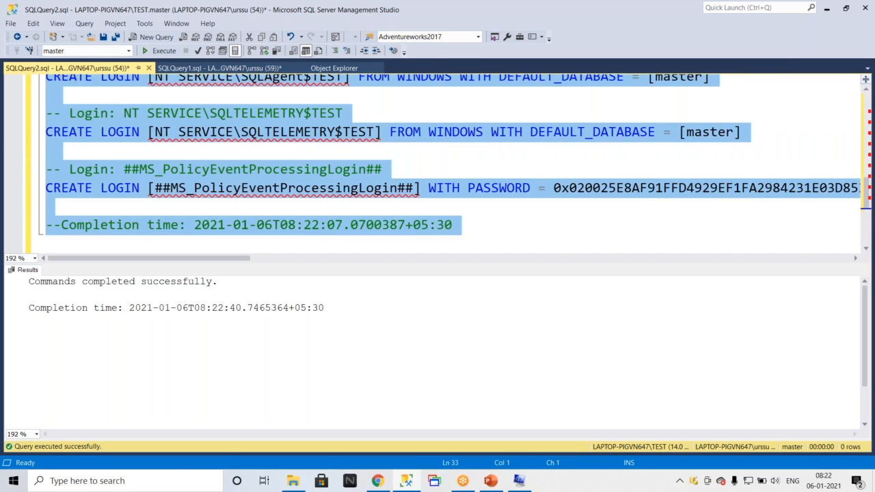
pyautogui.press('super+d')
# Create a new folder on the desktop named Updrage2019.
pyautogui.rightClick(168, 106)
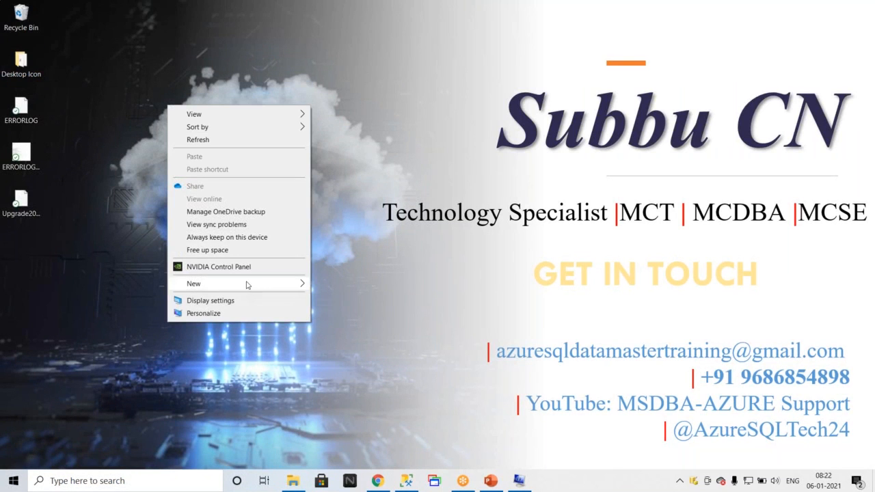
pyautogui.moveTo(301, 283)
pyautogui.click(345, 287)
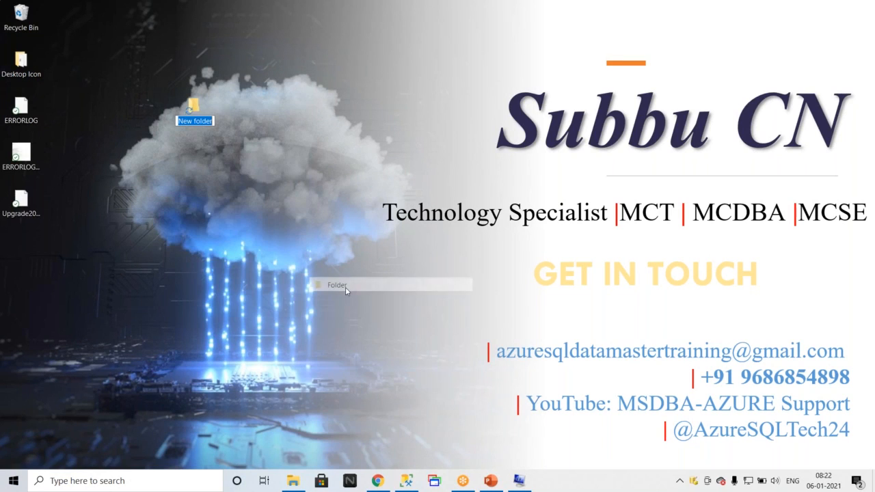
pyautogui.write('Up')
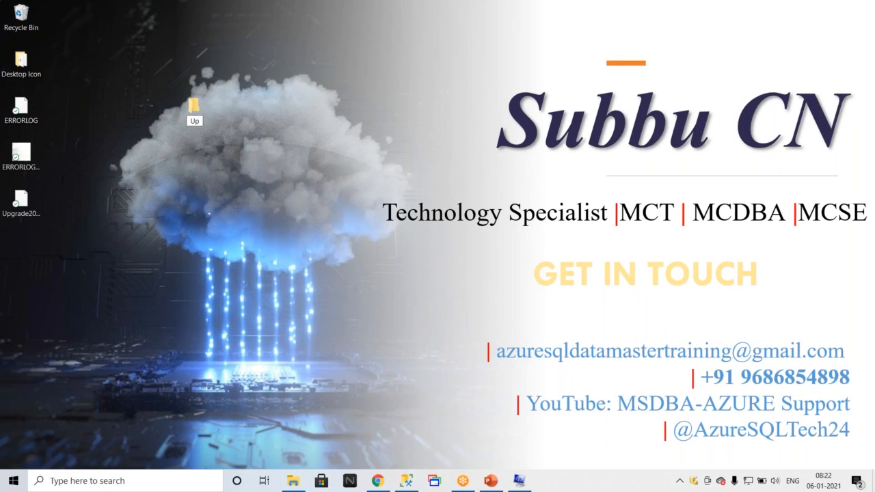
pyautogui.write('drage2019')
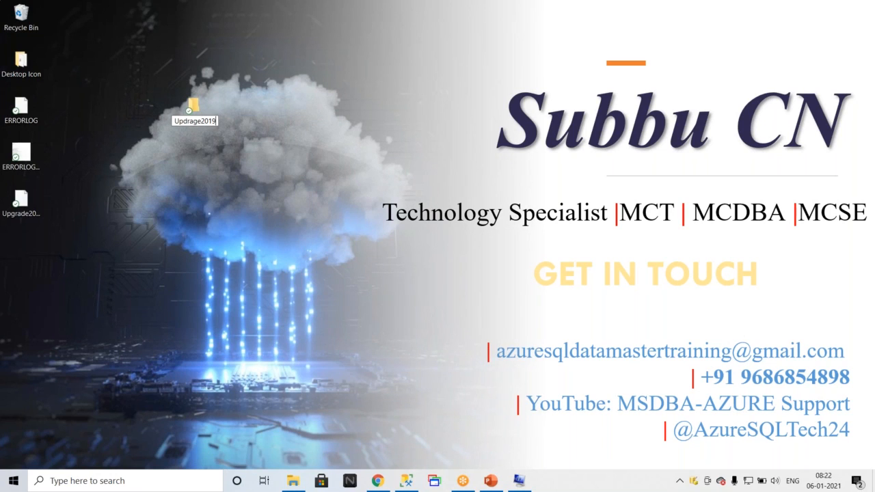
pyautogui.press('Return')
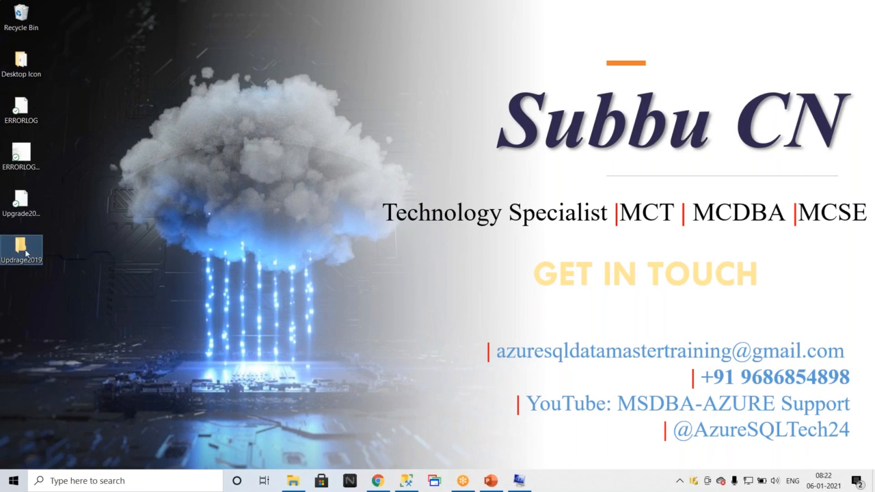
# Open the Updrage2019 folder and create a new text document in it named Logins.
pyautogui.doubleClick(24, 248)
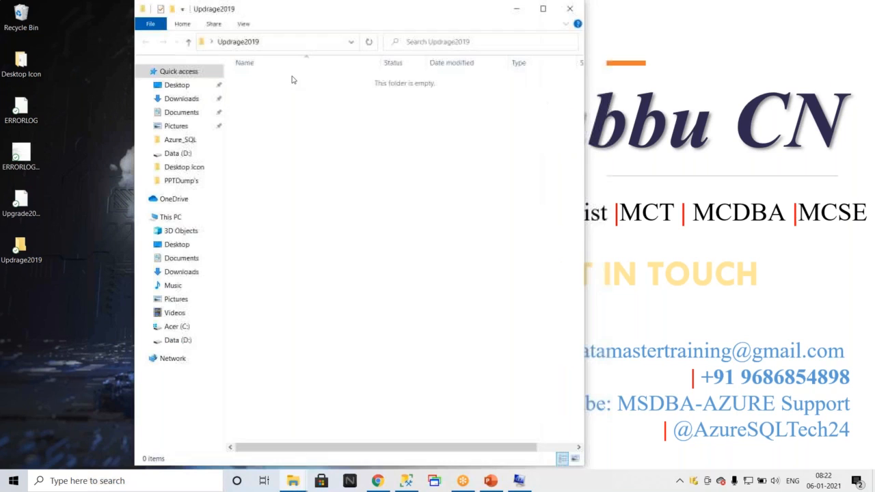
pyautogui.rightClick(285, 95)
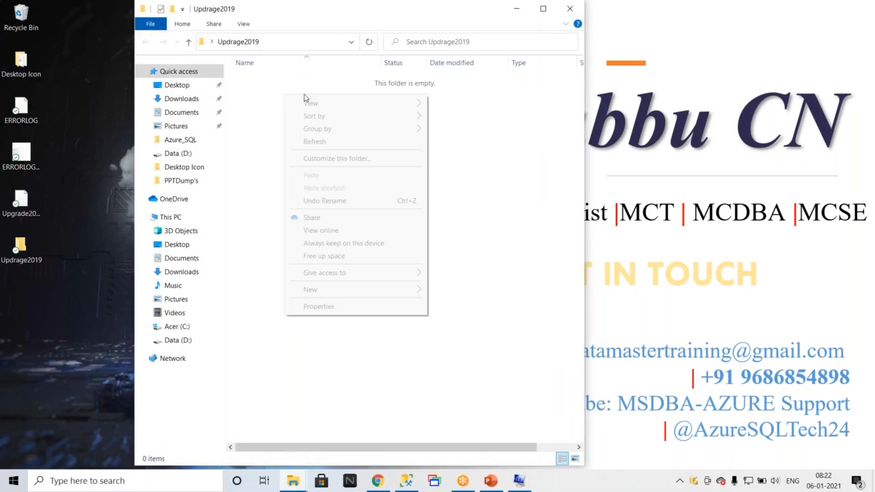
pyautogui.moveTo(422, 289)
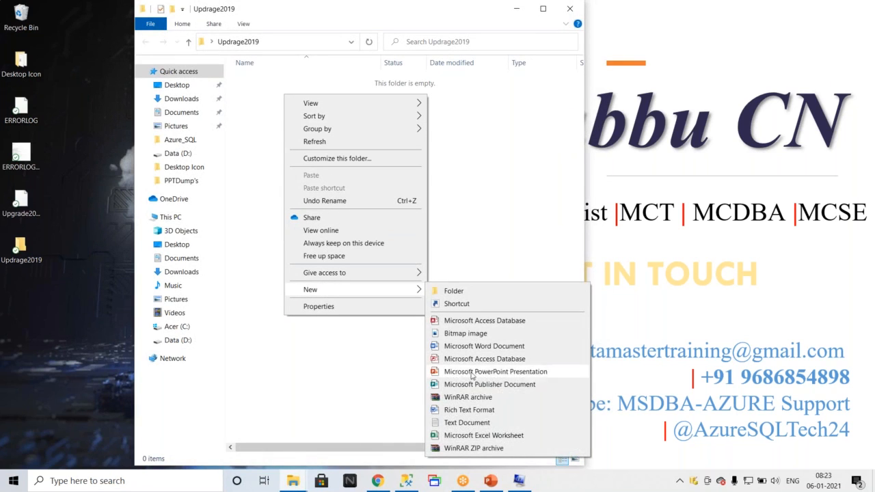
pyautogui.click(459, 425)
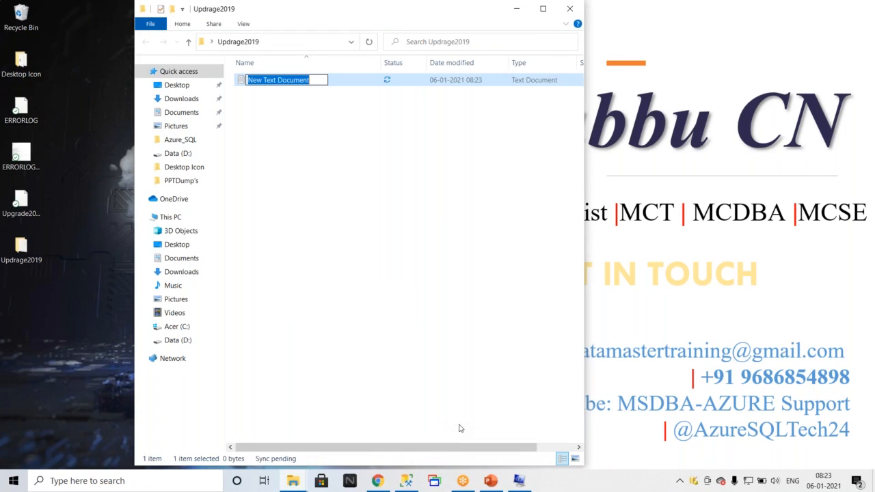
pyautogui.write('Logins')
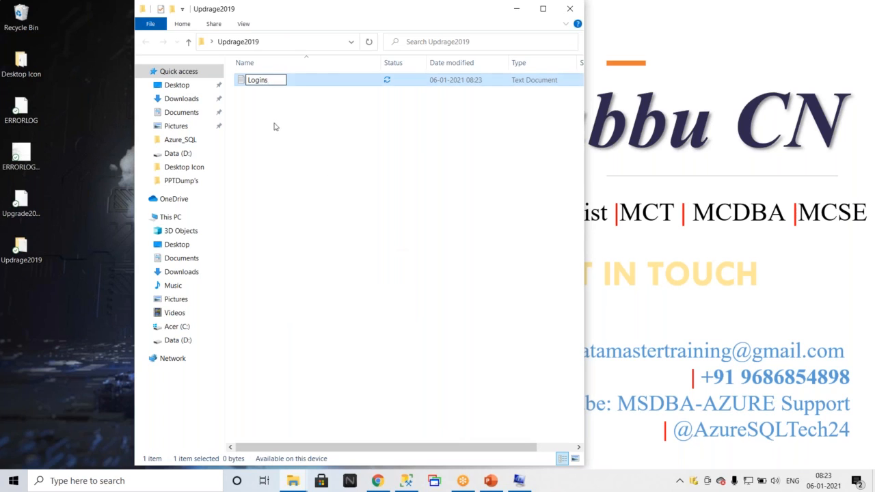
pyautogui.press('Return')
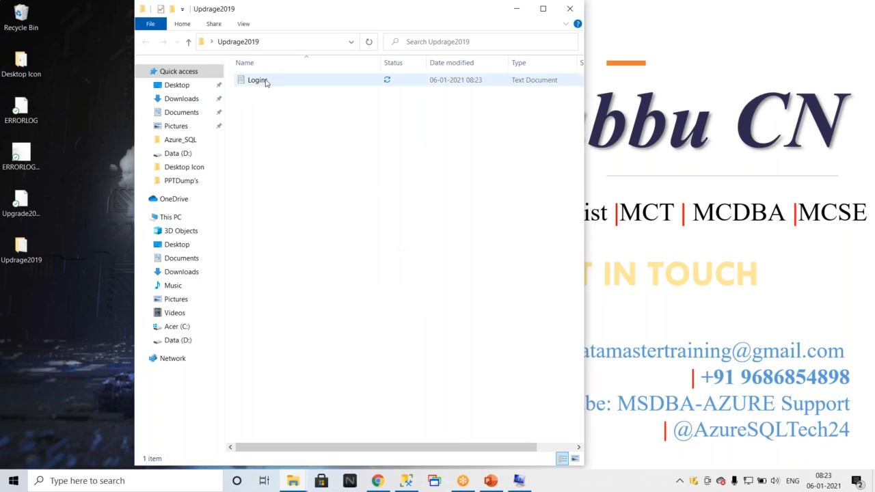
# Open the Logins text file, paste the login script into it, and close Notepad.
pyautogui.doubleClick(265, 84)
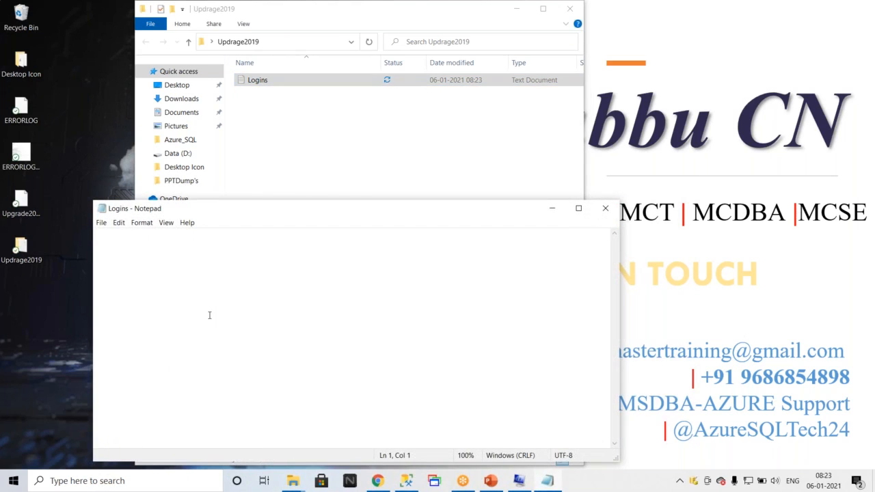
pyautogui.hotkey('ctrl', 'v')
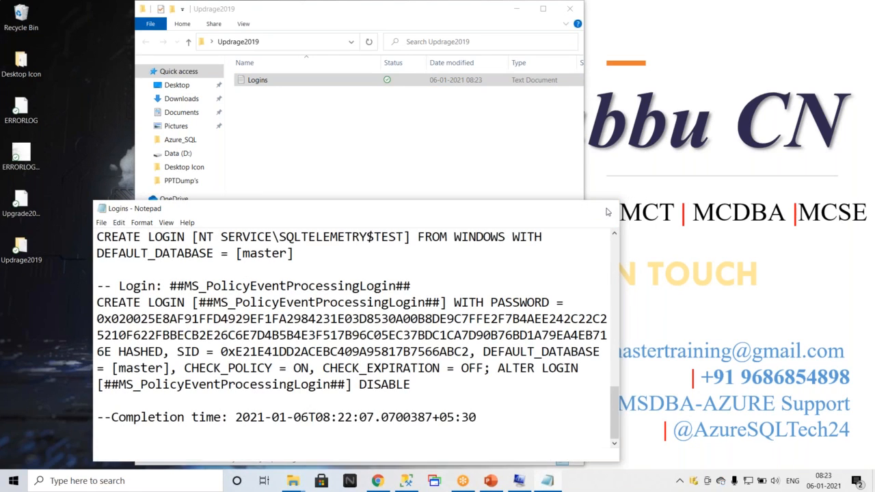
pyautogui.click(605, 208)
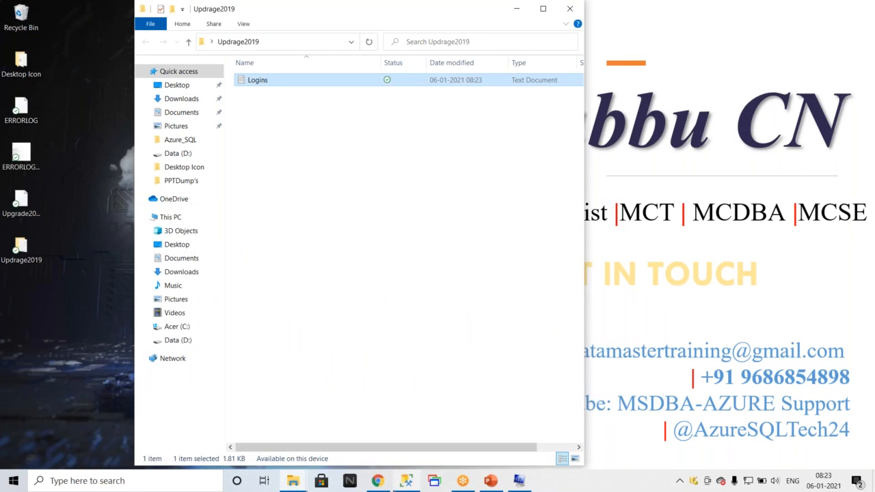
# Close both open query windows without saving their changes.
pyautogui.click(408, 486)
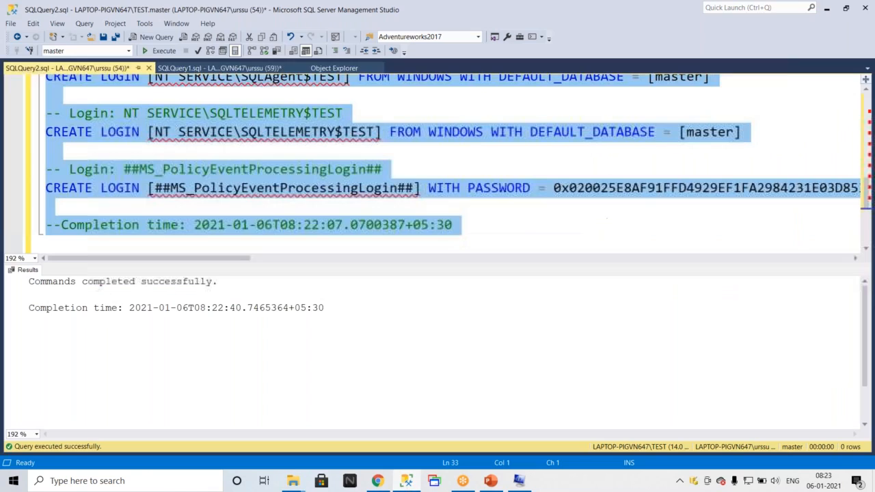
pyautogui.click(148, 69)
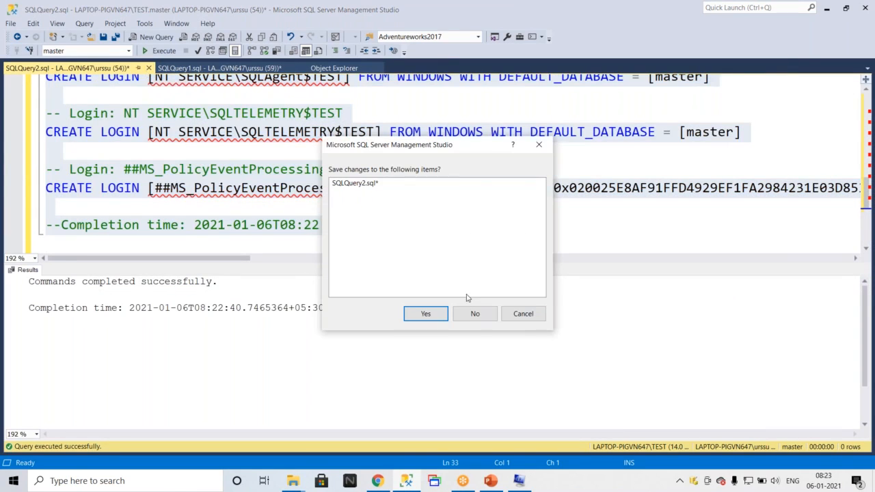
pyautogui.click(472, 320)
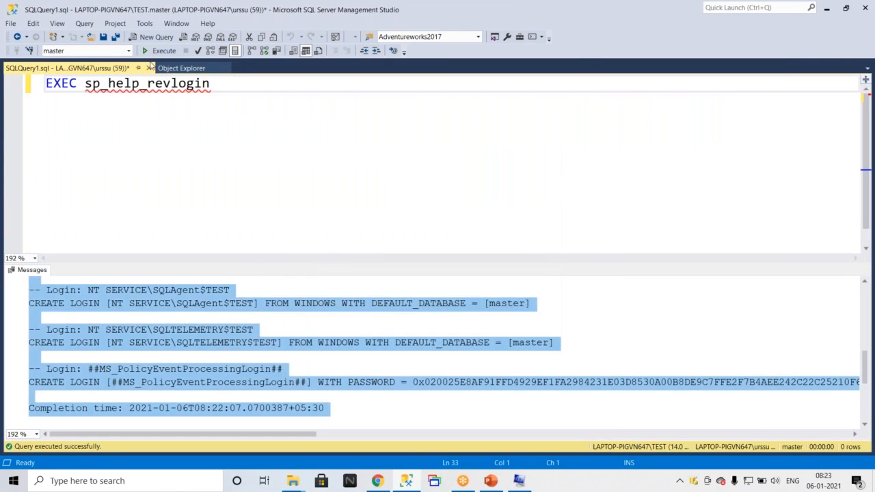
pyautogui.click(138, 68)
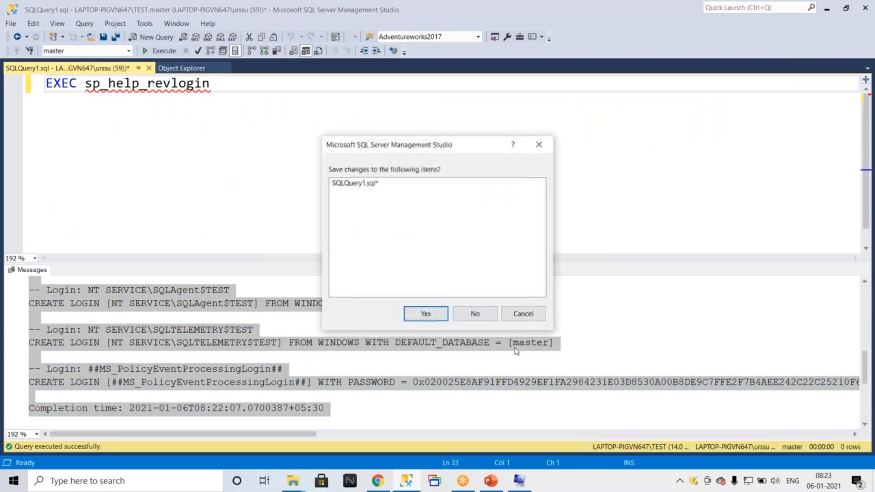
pyautogui.click(475, 314)
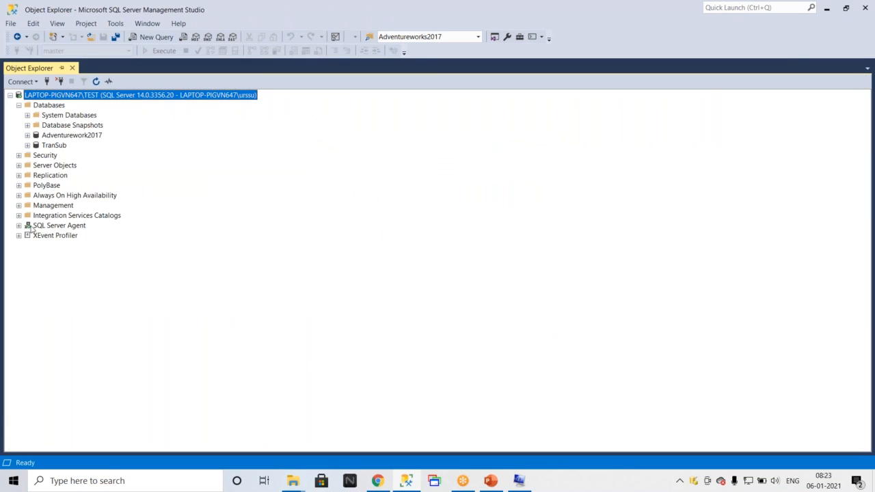
# Expand the SQL Server Agent Jobs folder and open Object Explorer Details for it.
pyautogui.click(19, 226)
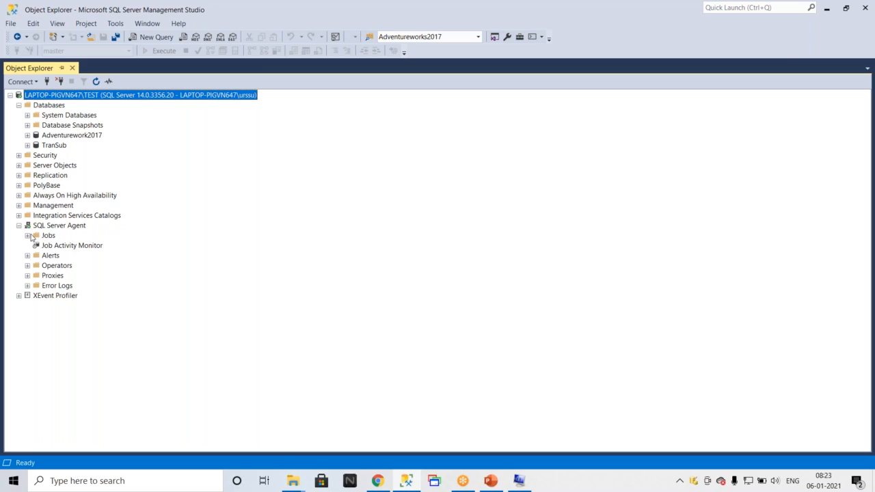
pyautogui.click(28, 235)
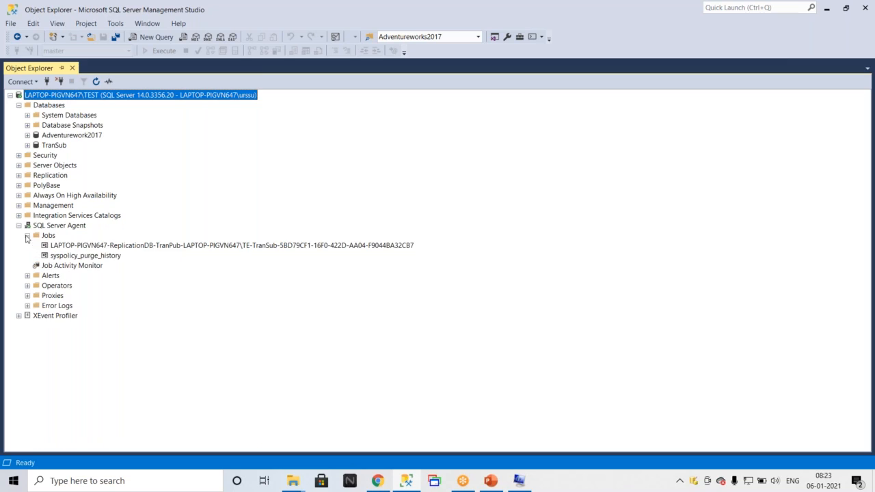
pyautogui.click(89, 249)
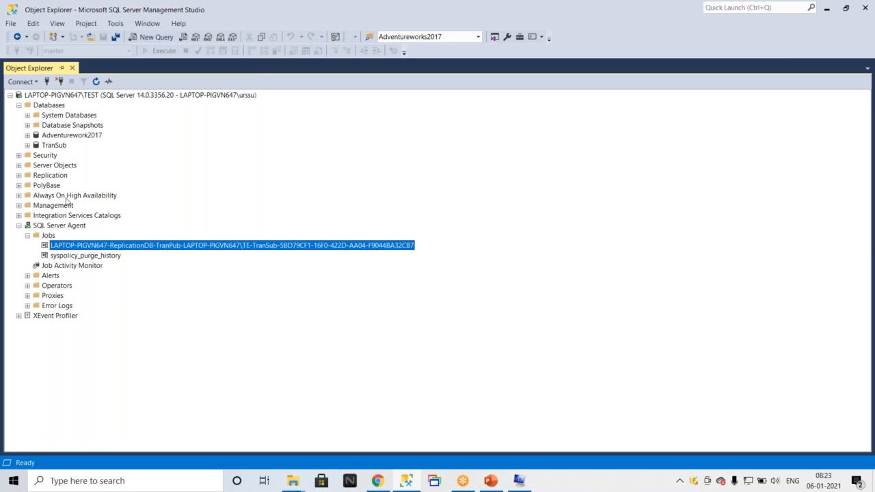
pyautogui.click(57, 23)
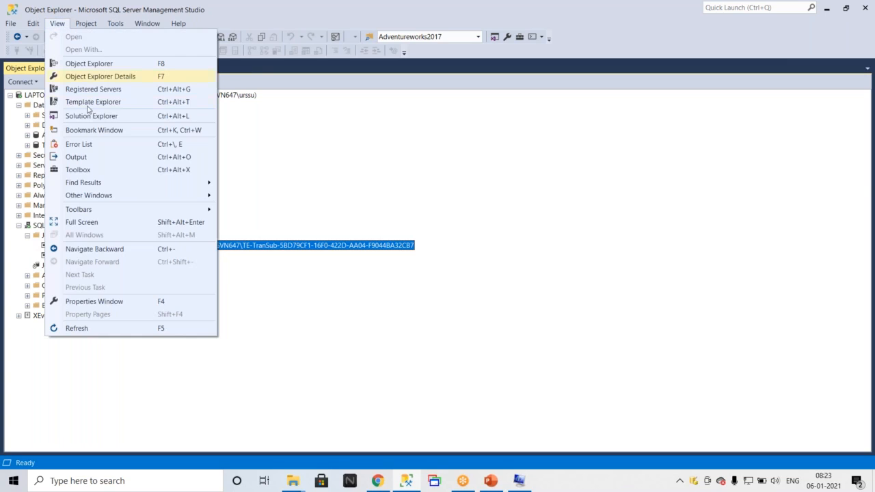
pyautogui.click(307, 400)
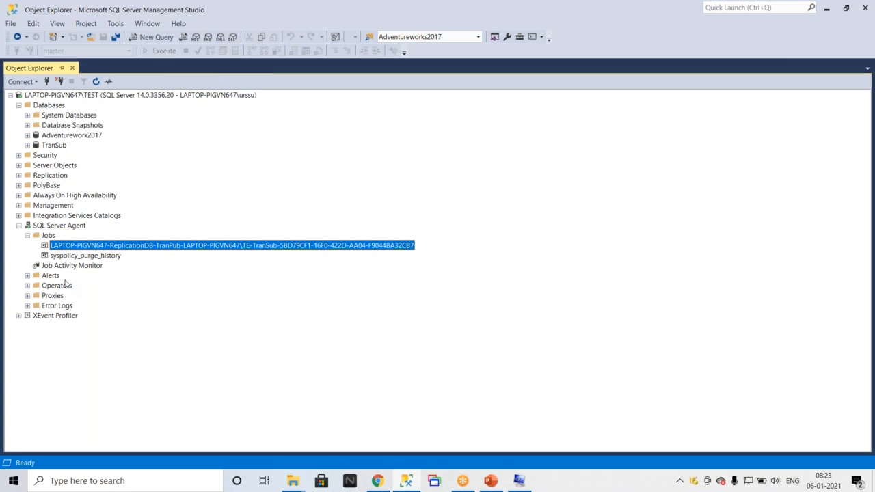
pyautogui.click(70, 257)
pyautogui.click(70, 250)
pyautogui.click(81, 258)
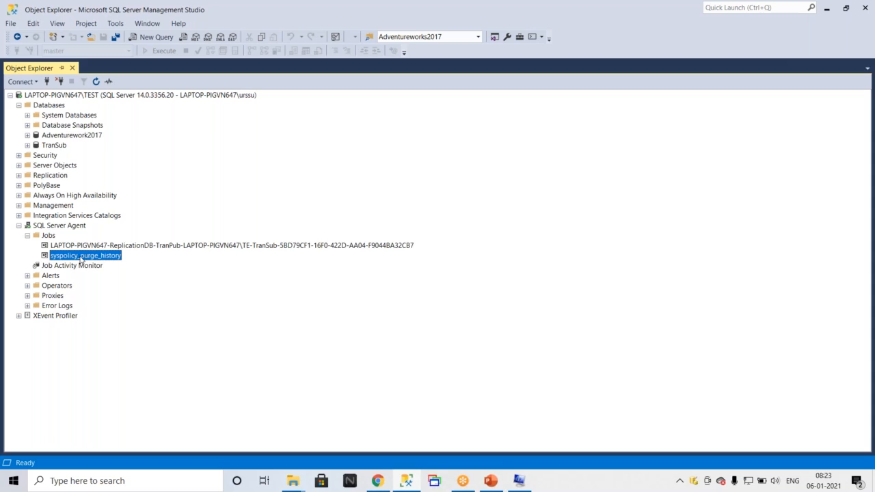
pyautogui.click(69, 249)
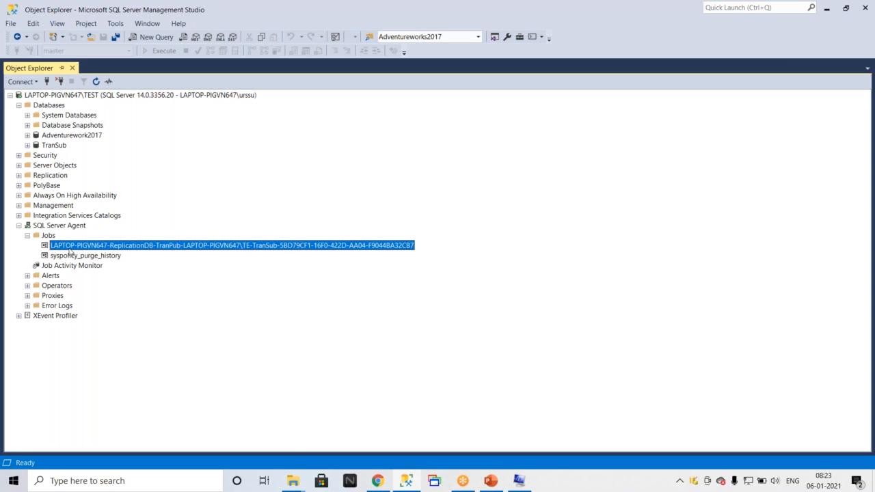
pyautogui.click(56, 25)
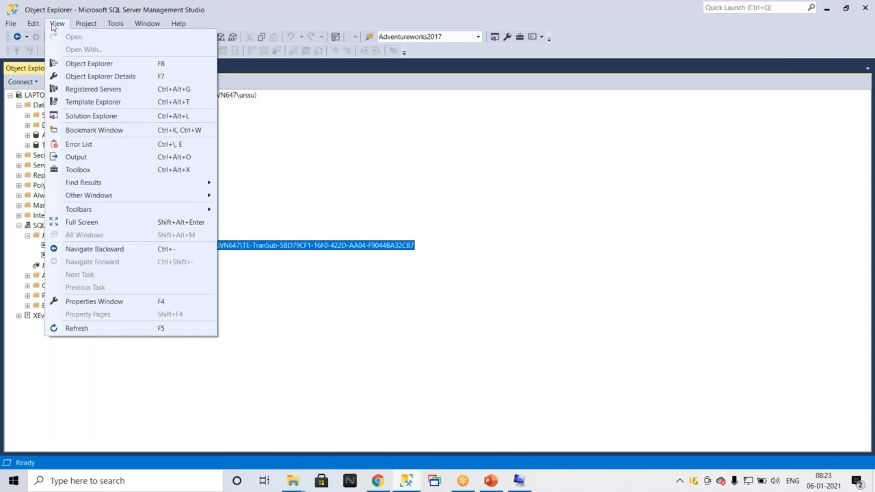
pyautogui.click(82, 76)
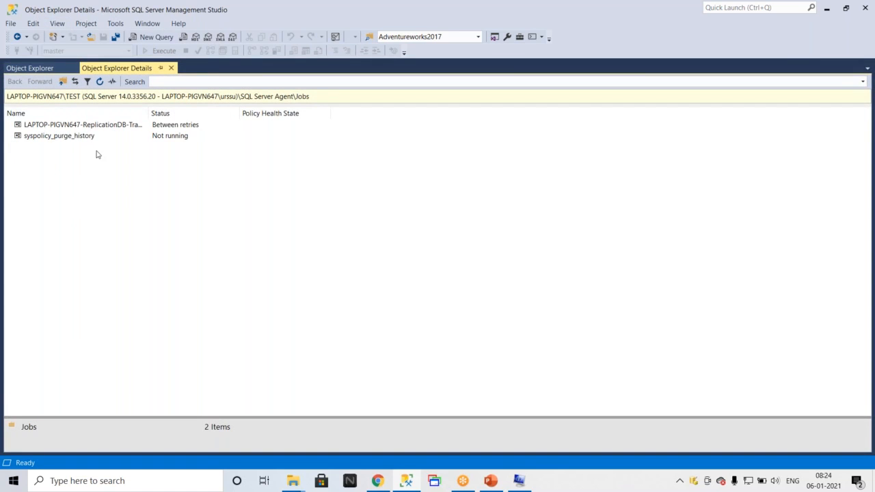
# Script both jobs as CREATE to a new query editor window.
pyautogui.moveTo(98, 152); pyautogui.dragTo(50, 126)
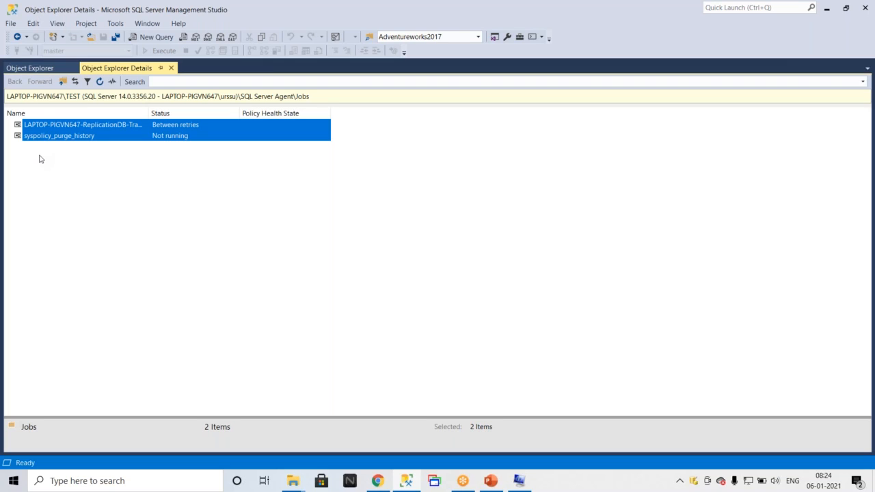
pyautogui.rightClick(64, 127)
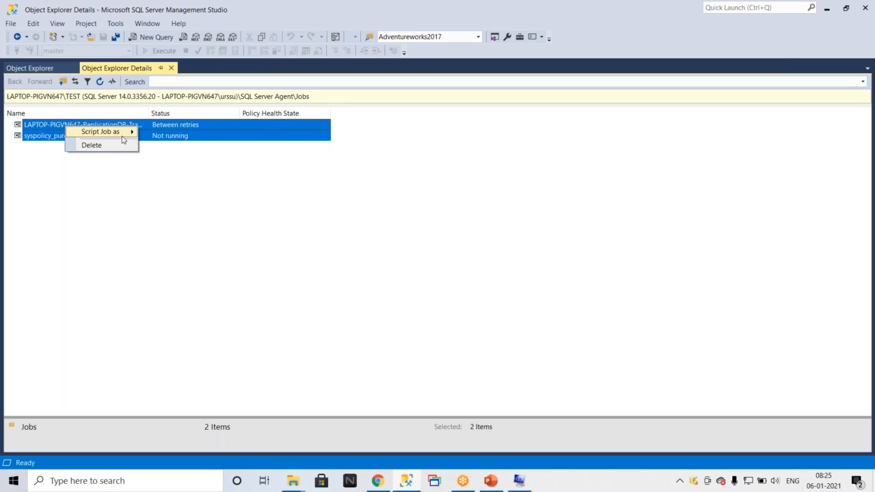
pyautogui.moveTo(124, 131)
pyautogui.moveTo(208, 138)
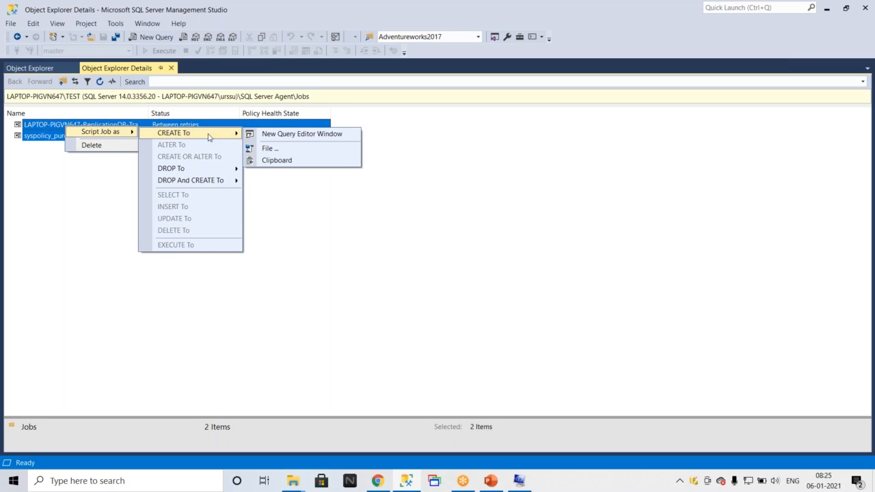
pyautogui.click(269, 134)
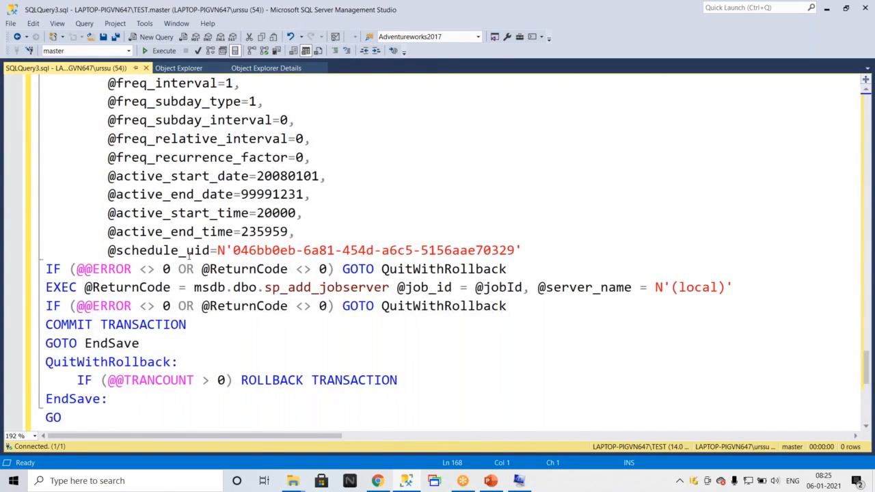
# Select the whole generated job script and parse it.
pyautogui.scroll(20, 188, 253)
pyautogui.click(375, 176)
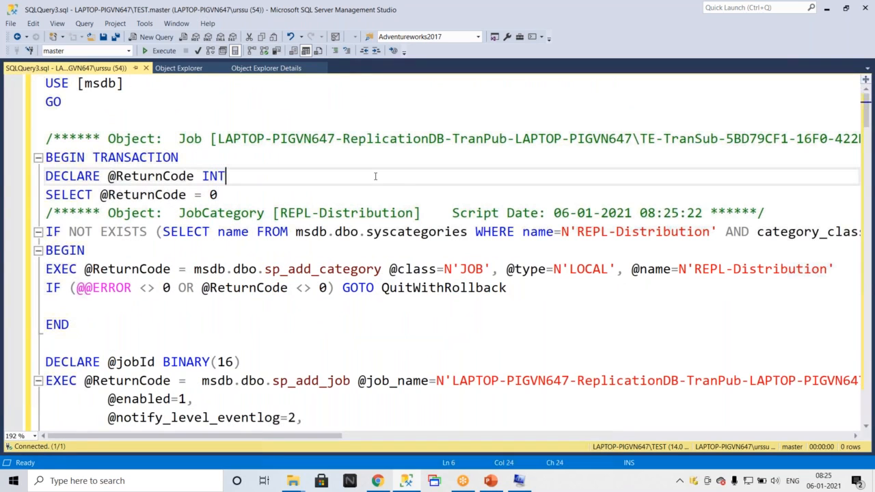
pyautogui.hotkey('ctrl', 'a')
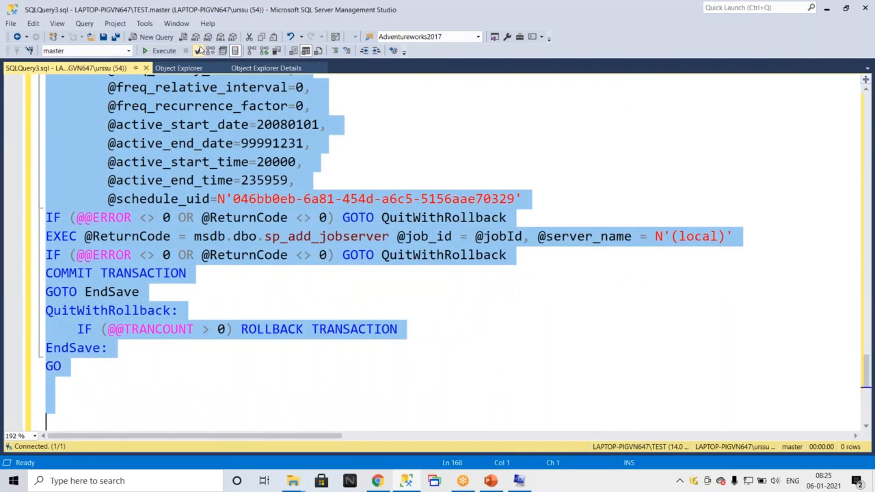
pyautogui.click(198, 51)
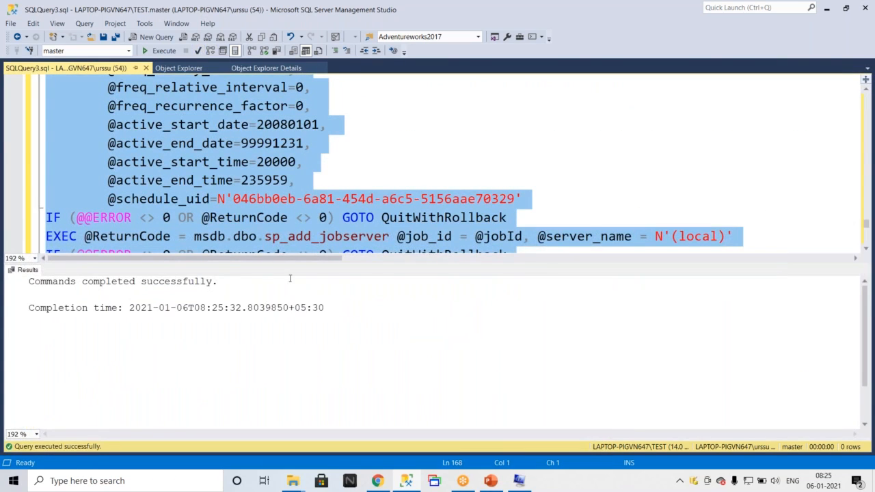
# Create a new text document named Jobs in the Updrage2019 folder.
pyautogui.scroll(-3, 424, 131)
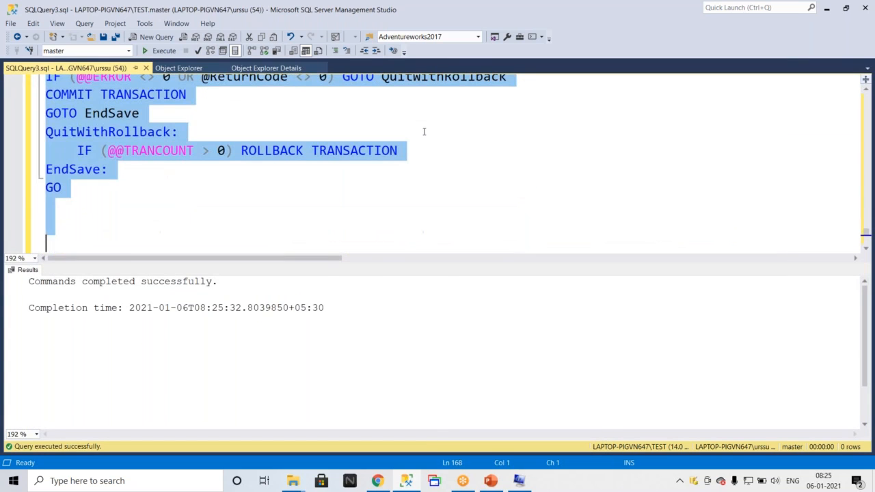
pyautogui.click(292, 480)
pyautogui.click(352, 431)
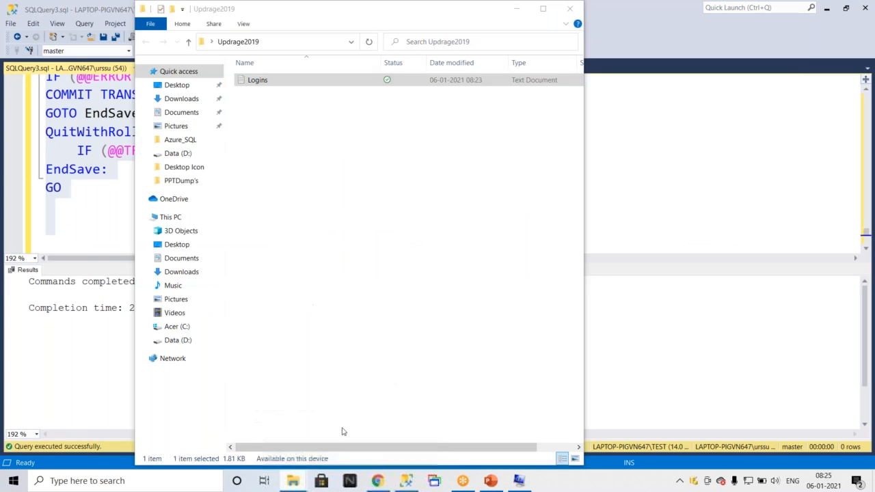
pyautogui.rightClick(287, 123)
pyautogui.moveTo(404, 314)
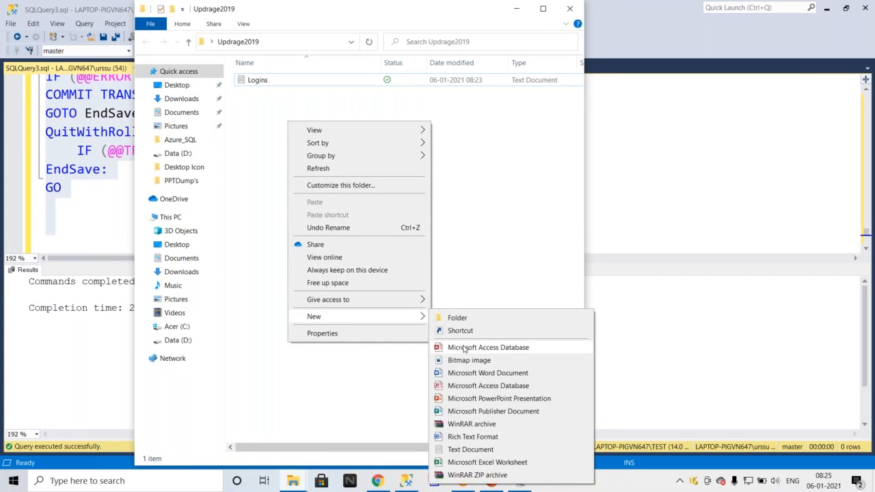
pyautogui.click(471, 449)
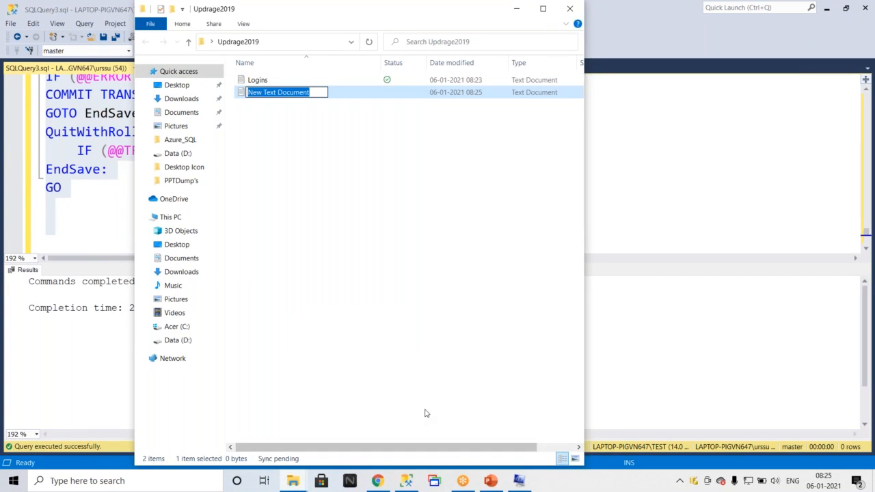
pyautogui.write('JObs')
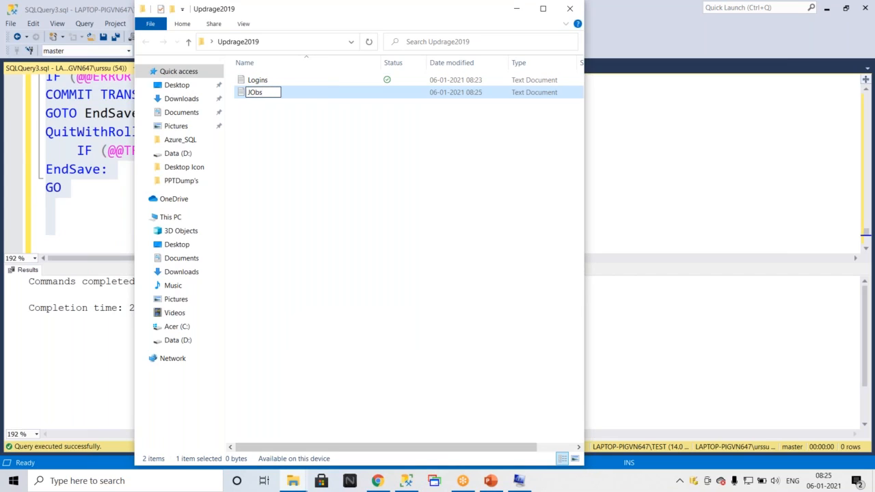
pyautogui.press('BackSpace')
pyautogui.press('BackSpace')
pyautogui.press('BackSpace')
pyautogui.write('obs')
pyautogui.click(324, 187)
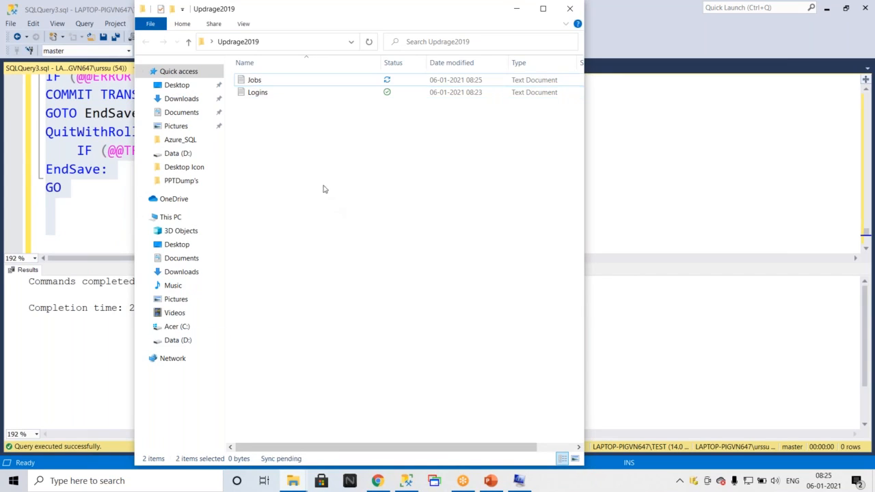
# Open the Jobs text file, paste the job script into it, save, and close Notepad.
pyautogui.click(261, 80)
pyautogui.doubleClick(261, 80)
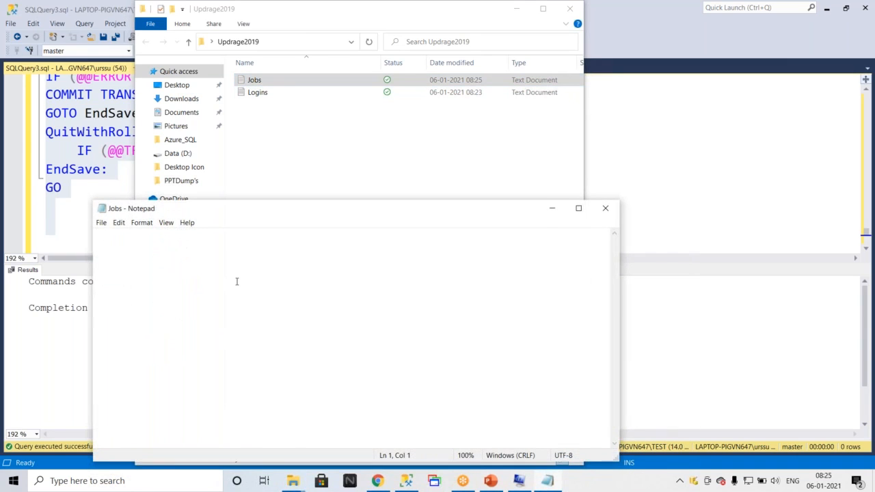
pyautogui.hotkey('ctrl', 'v')
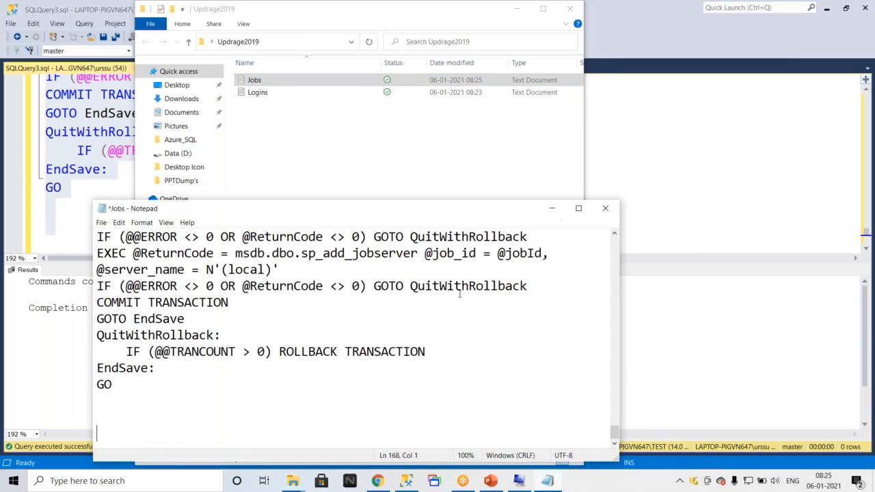
pyautogui.hotkey('ctrl', 's')
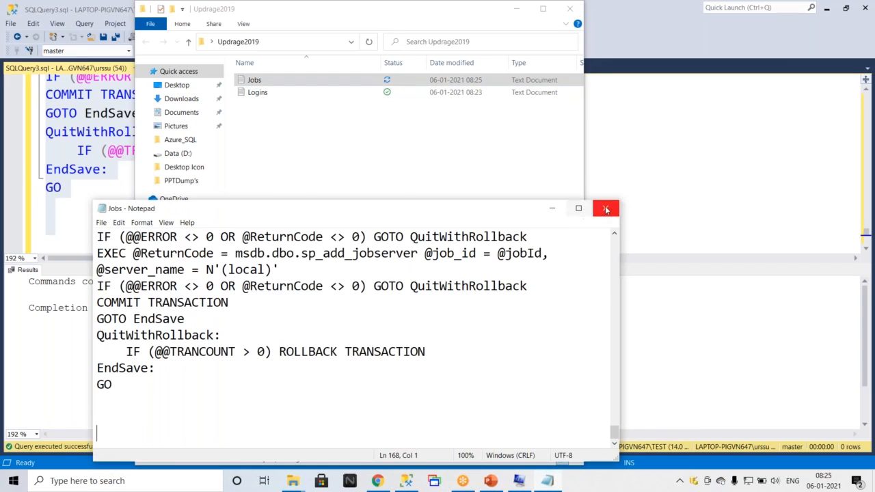
pyautogui.click(605, 210)
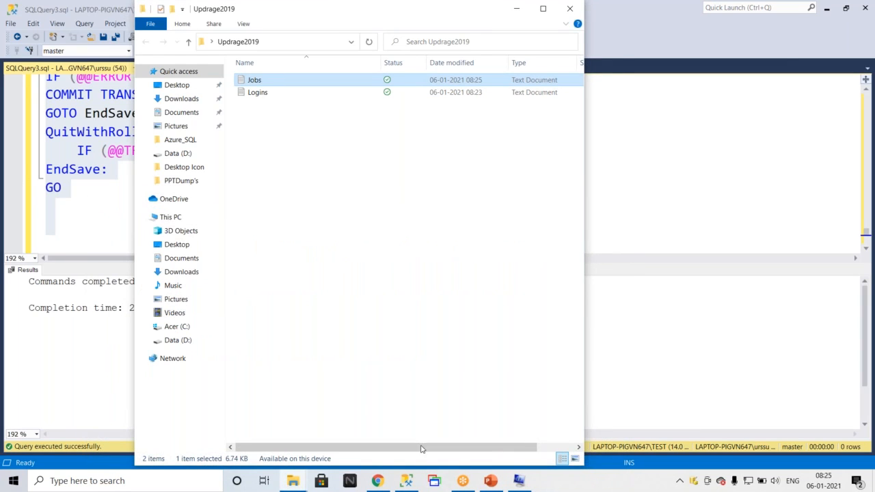
# Close Object Explorer Details and expand Server Objects in Object Explorer.
pyautogui.click(406, 481)
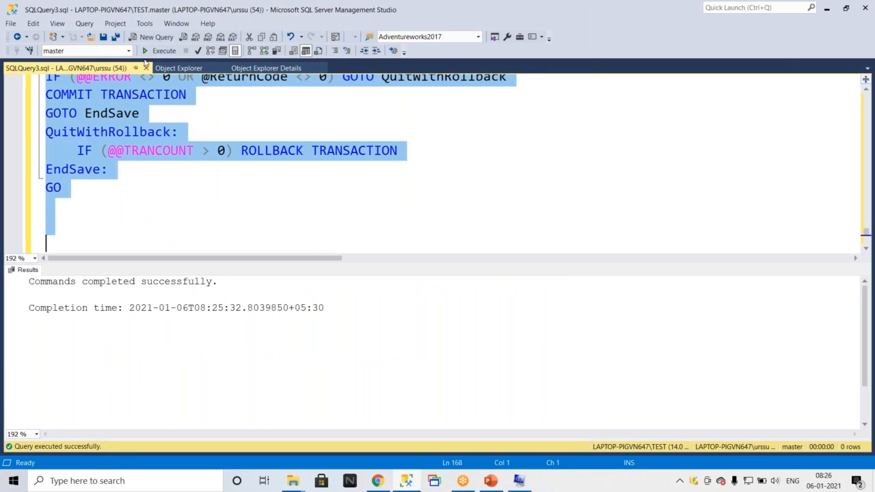
pyautogui.click(174, 68)
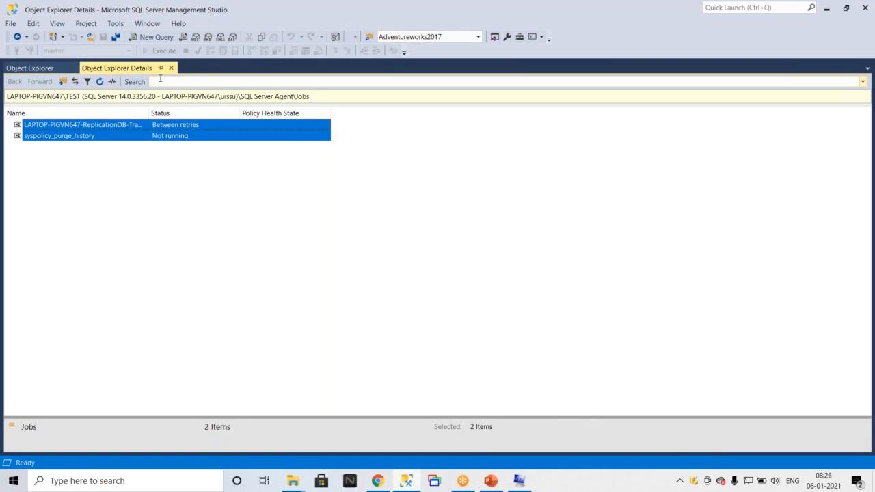
pyautogui.click(172, 68)
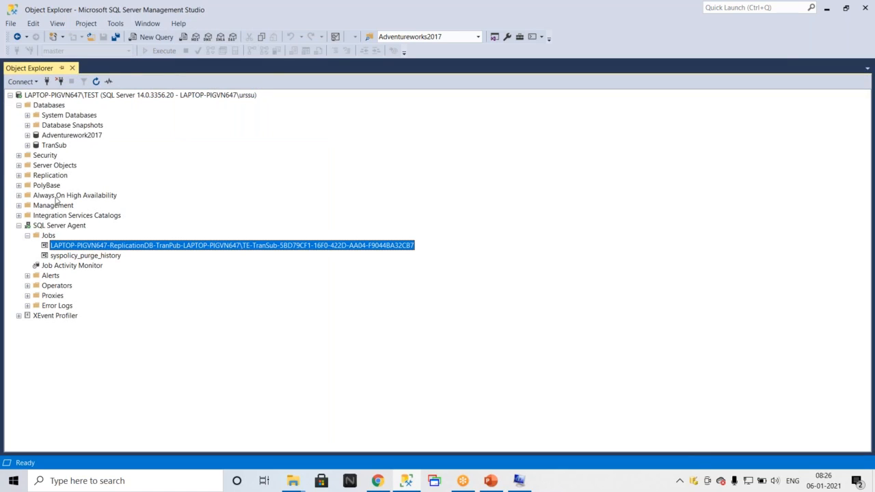
pyautogui.click(19, 166)
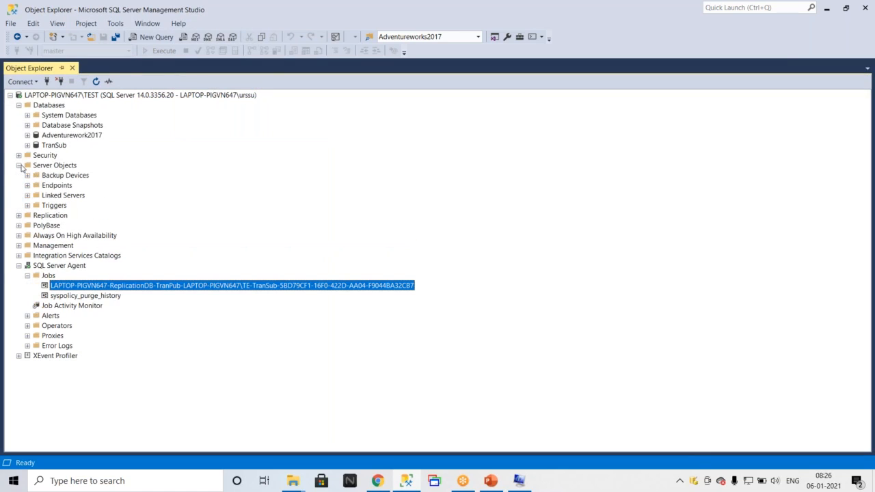
# Expand Linked Servers and its Providers folder under Server Objects on the TEST instance.
pyautogui.click(28, 196)
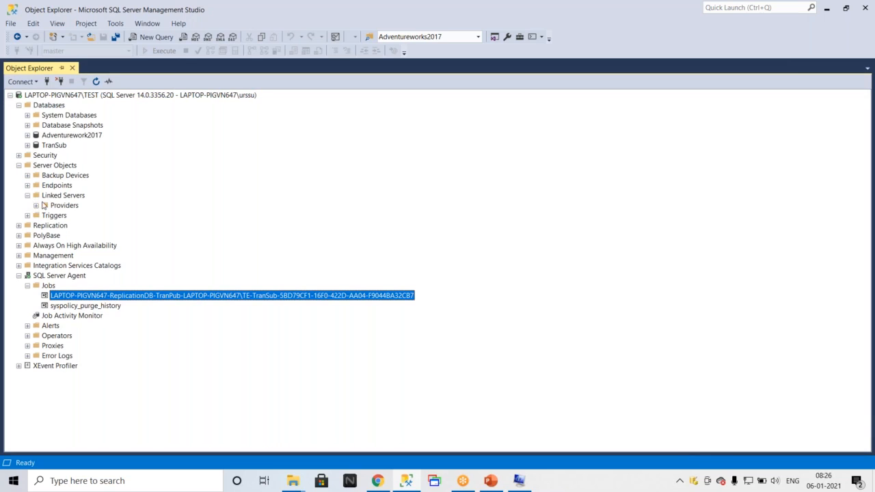
pyautogui.click(43, 206)
pyautogui.click(37, 205)
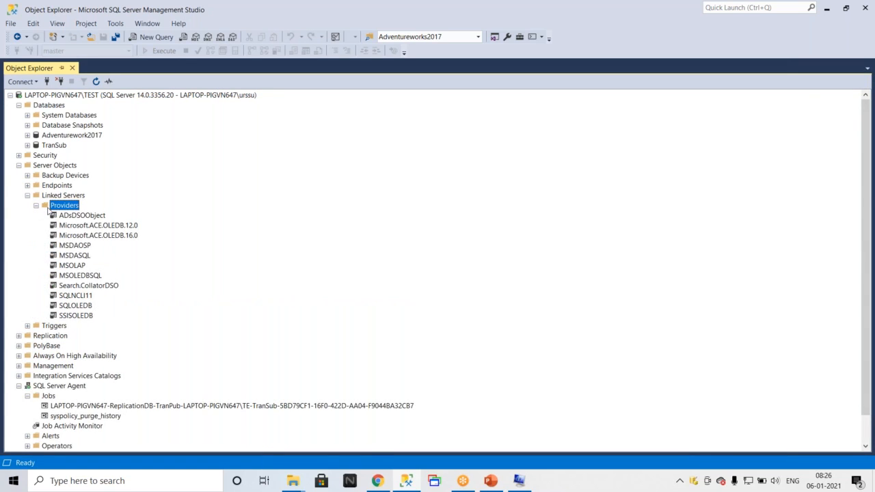
# Disconnect the TEST instance and connect Object Explorer to the LAPTOP-PIGVN647 database engine.
pyautogui.click(59, 81)
pyautogui.click(37, 81)
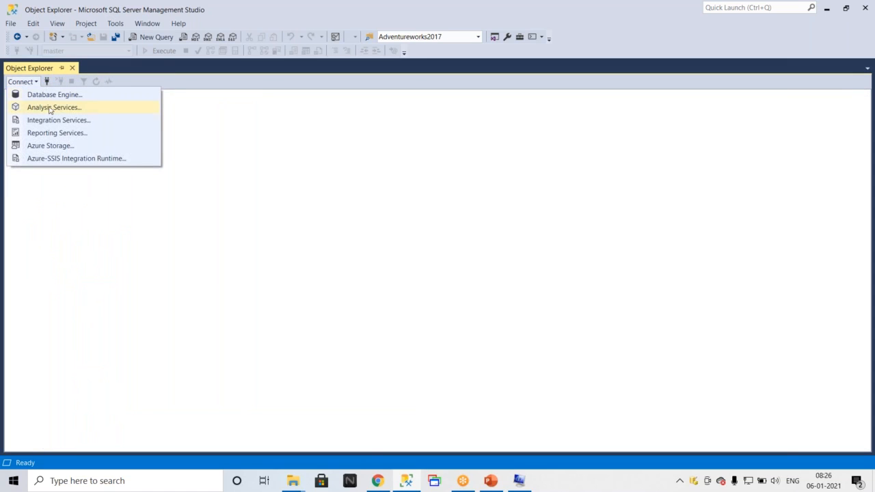
pyautogui.click(52, 98)
pyautogui.click(569, 170)
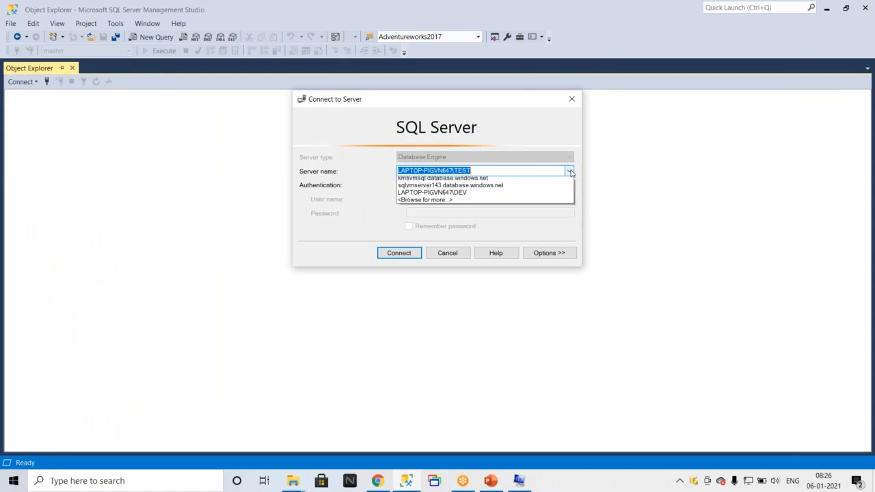
pyautogui.click(475, 188)
pyautogui.click(400, 253)
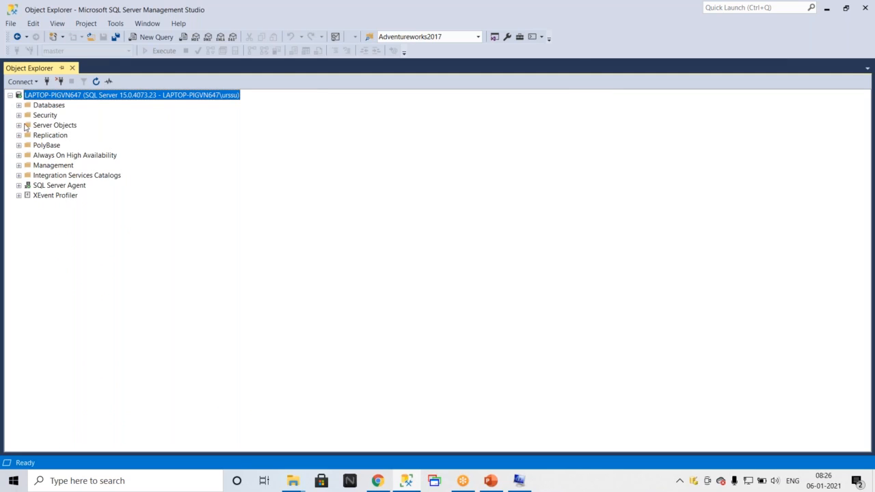
# Expand Server Objects and Linked Servers, and browse the scripting options for the PROD linked server.
pyautogui.click(19, 125)
pyautogui.click(27, 155)
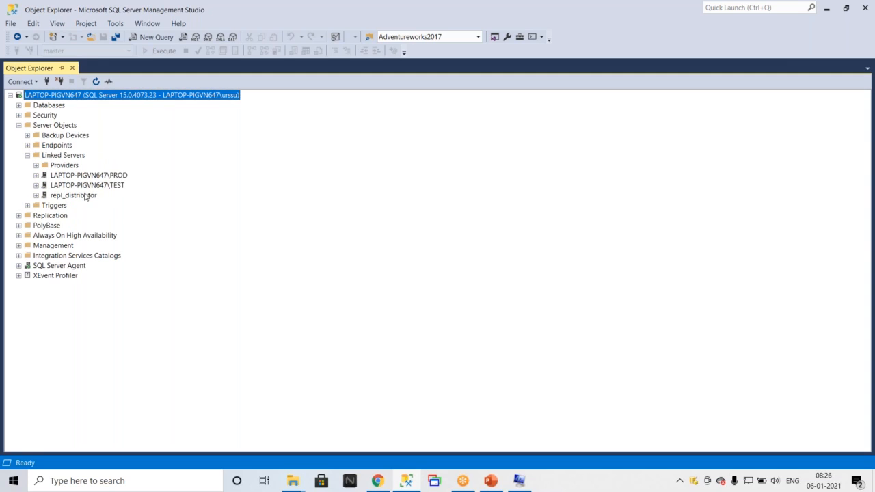
pyautogui.rightClick(79, 175)
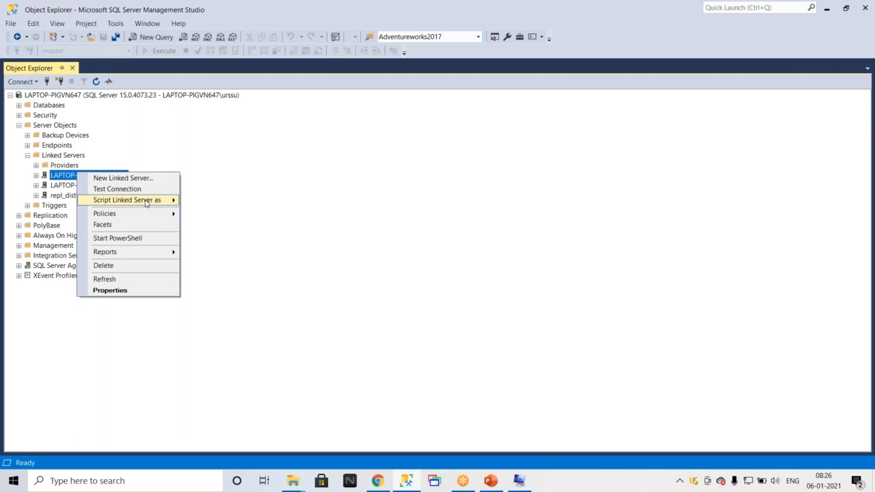
pyautogui.moveTo(145, 201)
pyautogui.moveTo(272, 199)
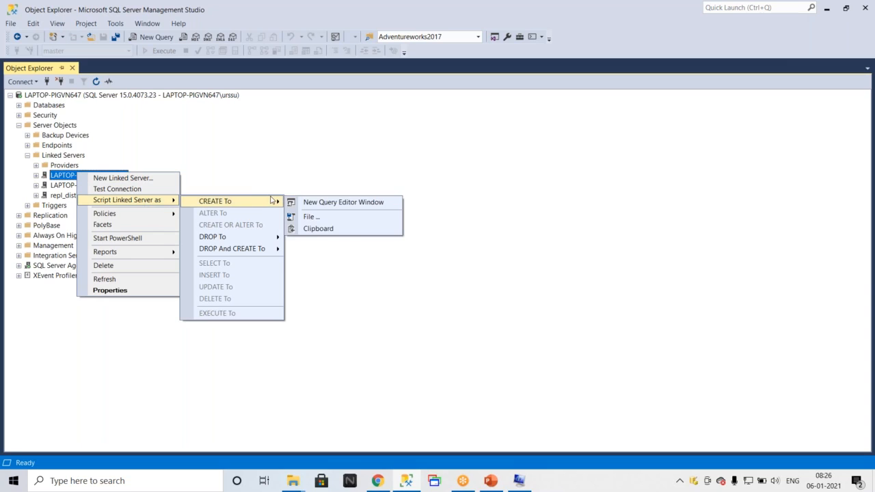
pyautogui.click(270, 151)
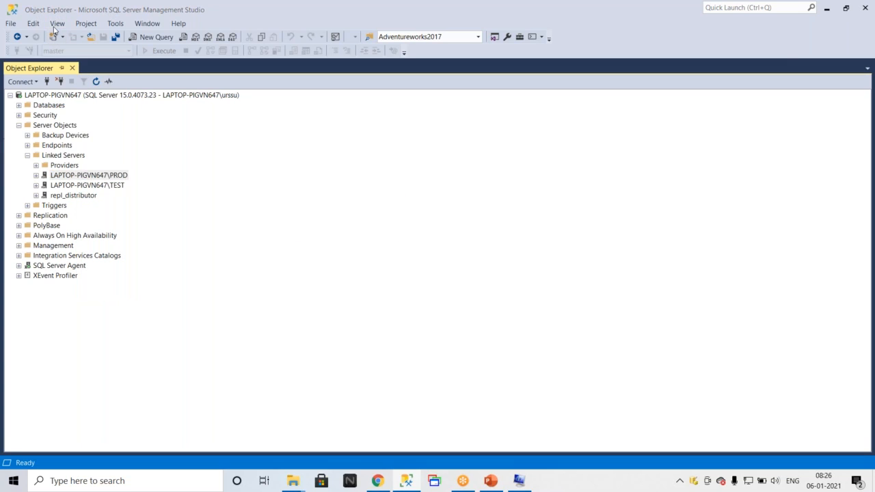
pyautogui.click(375, 194)
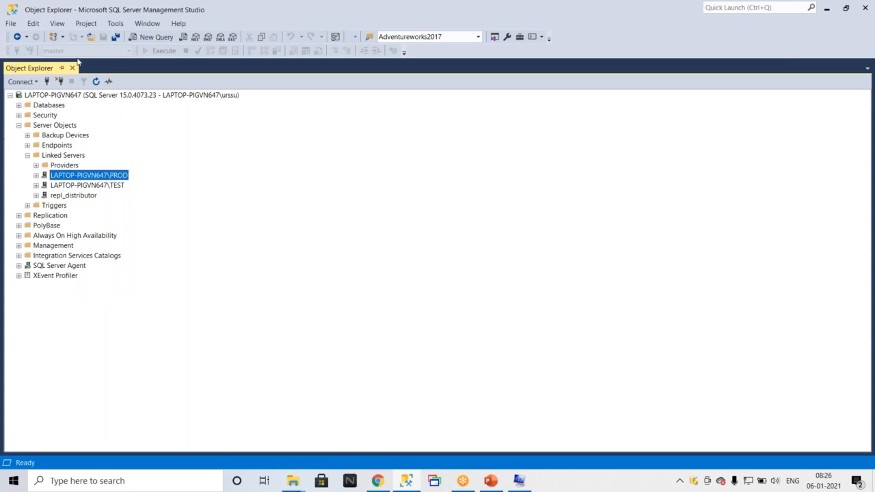
pyautogui.click(33, 26)
pyautogui.moveTo(54, 26)
pyautogui.click(88, 77)
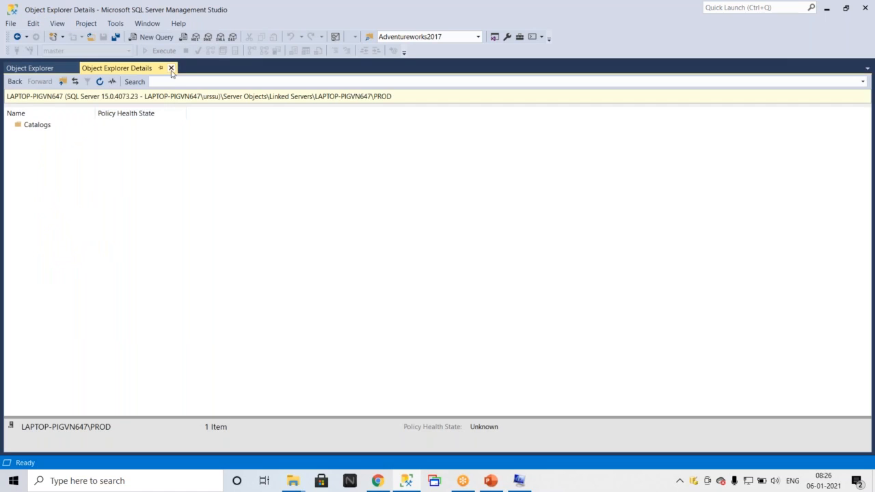
pyautogui.click(171, 68)
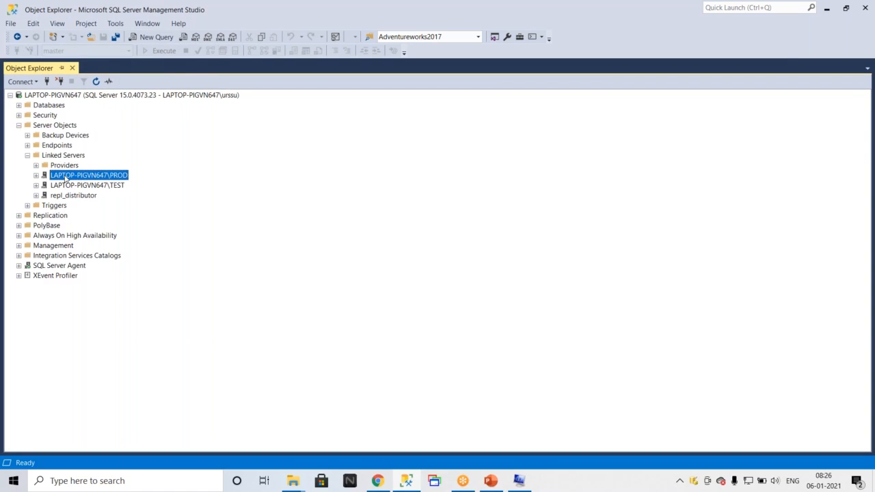
# Script the LAPTOP-PIGVN647\PROD linked server as CREATE to a new query editor window.
pyautogui.rightClick(66, 178)
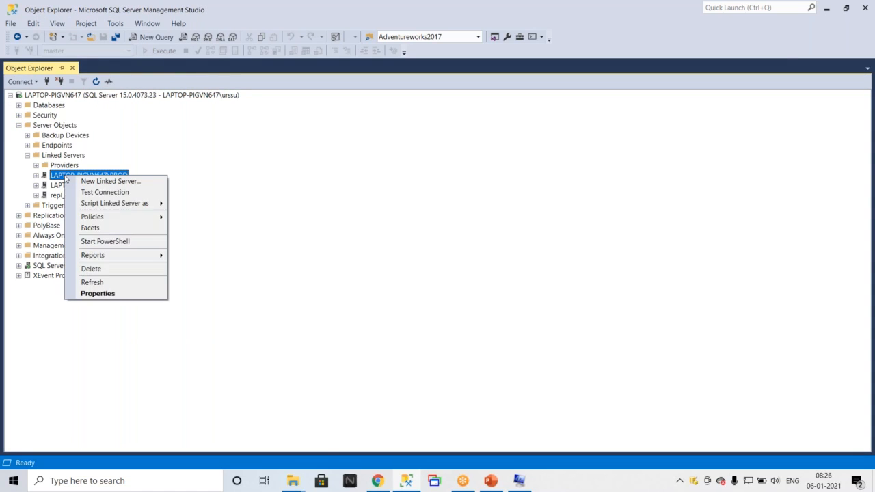
pyautogui.moveTo(96, 204)
pyautogui.moveTo(191, 208)
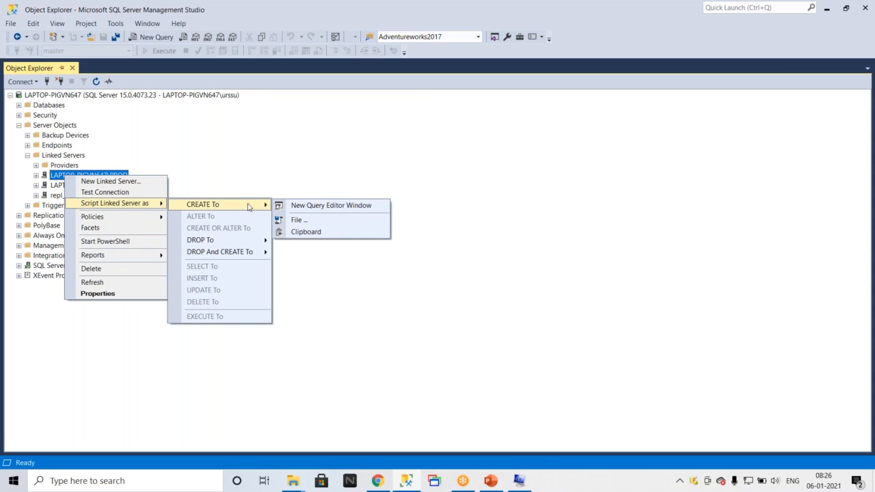
pyautogui.click(328, 205)
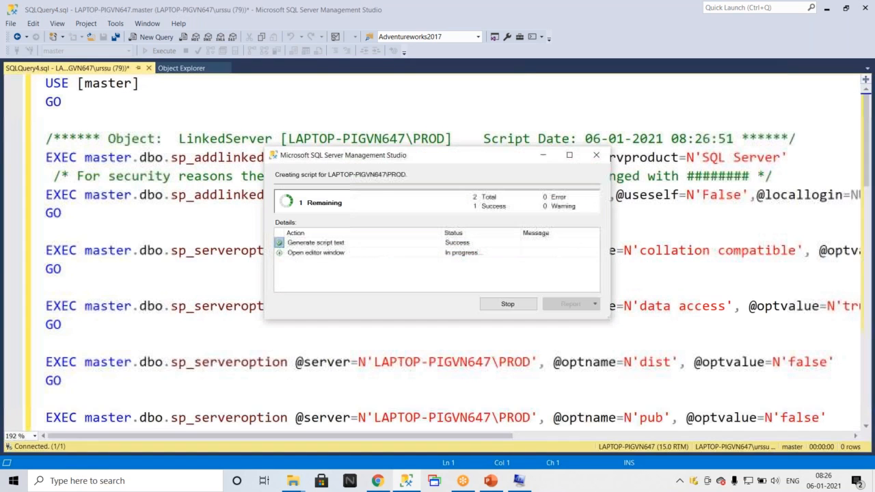
# Select the entire linked server script and parse it.
pyautogui.scroll(-14, 270, 190)
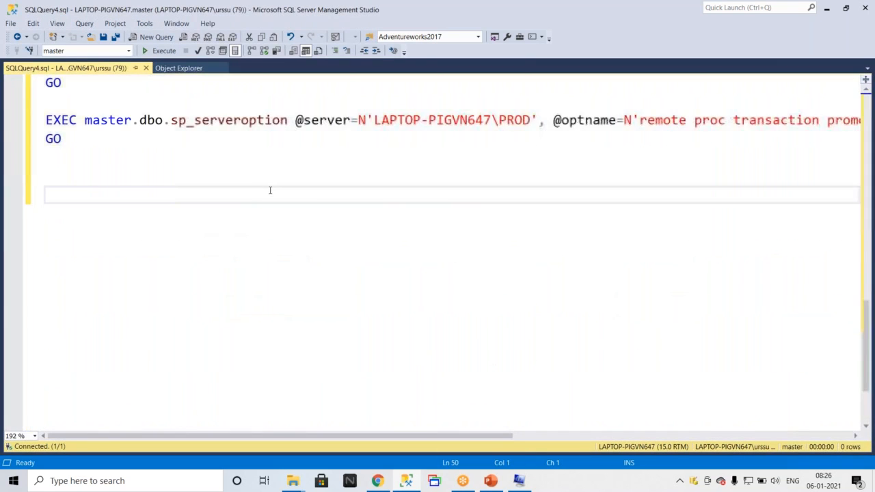
pyautogui.scroll(6, 270, 190)
pyautogui.scroll(10, 270, 190)
pyautogui.hotkey('ctrl', 'a')
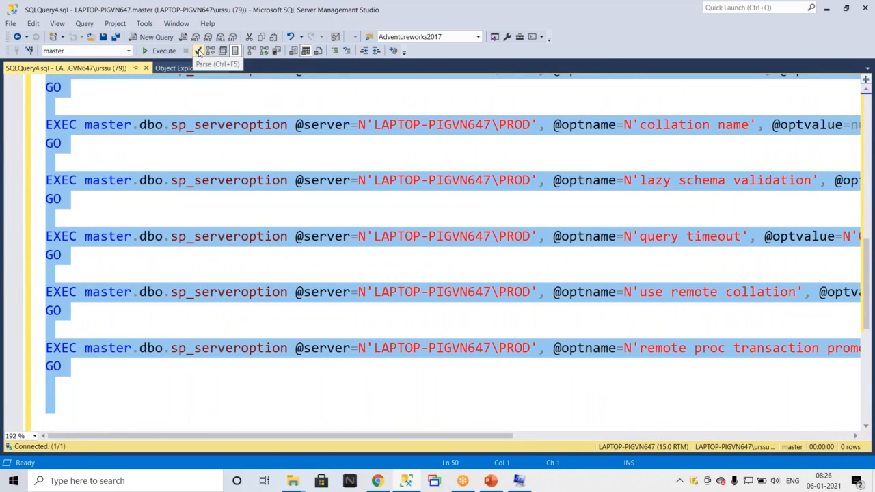
pyautogui.click(198, 52)
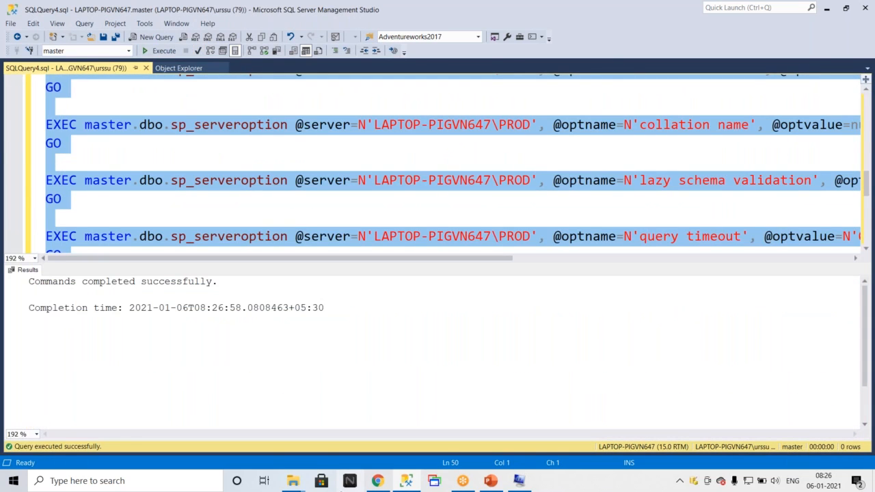
# Open the Updrage2019 folder in File Explorer, create a new folder there, and open it.
pyautogui.click(293, 481)
pyautogui.click(344, 446)
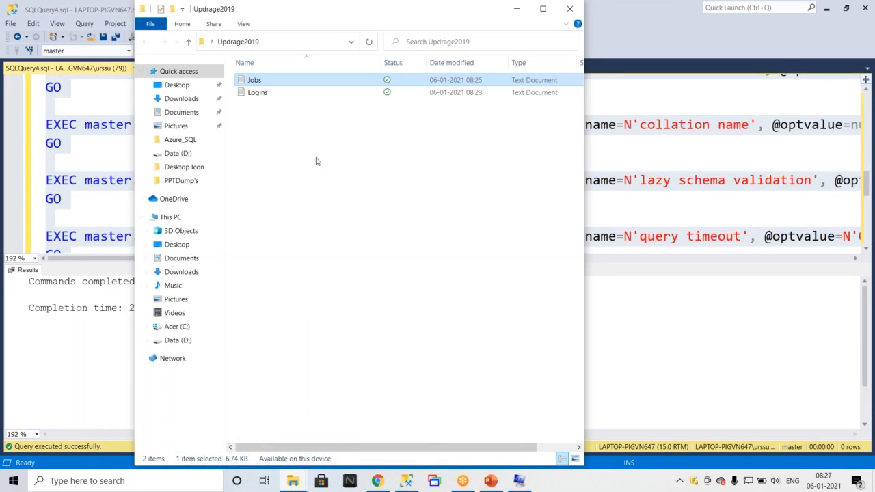
pyautogui.rightClick(283, 122)
pyautogui.moveTo(311, 318)
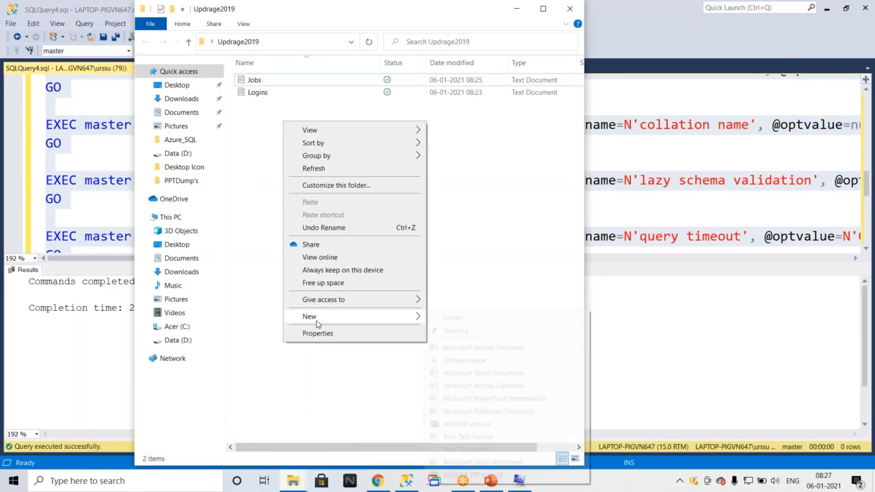
pyautogui.click(452, 318)
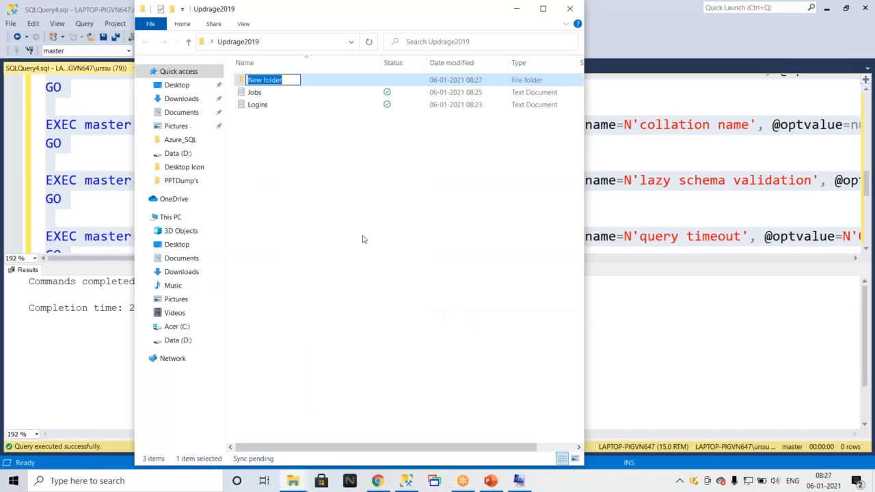
pyautogui.click(293, 150)
pyautogui.doubleClick(263, 80)
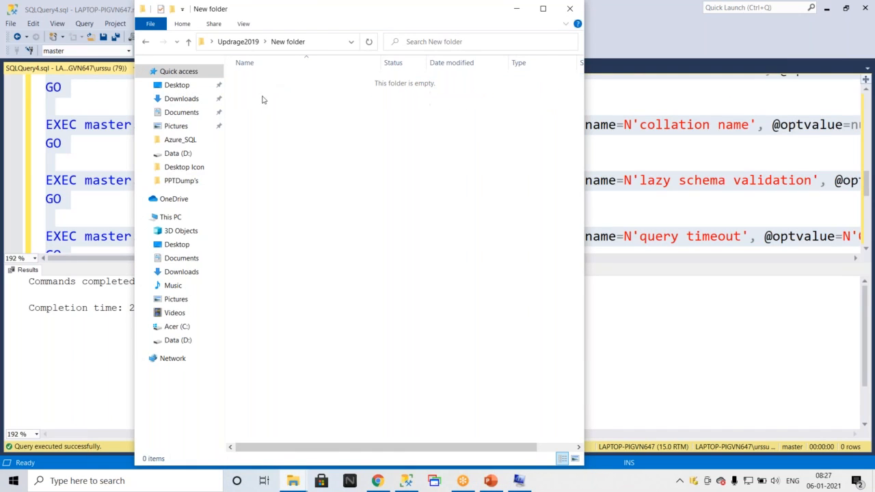
# Create a new text document in the new folder, keeping its default name.
pyautogui.rightClick(259, 86)
pyautogui.moveTo(317, 284)
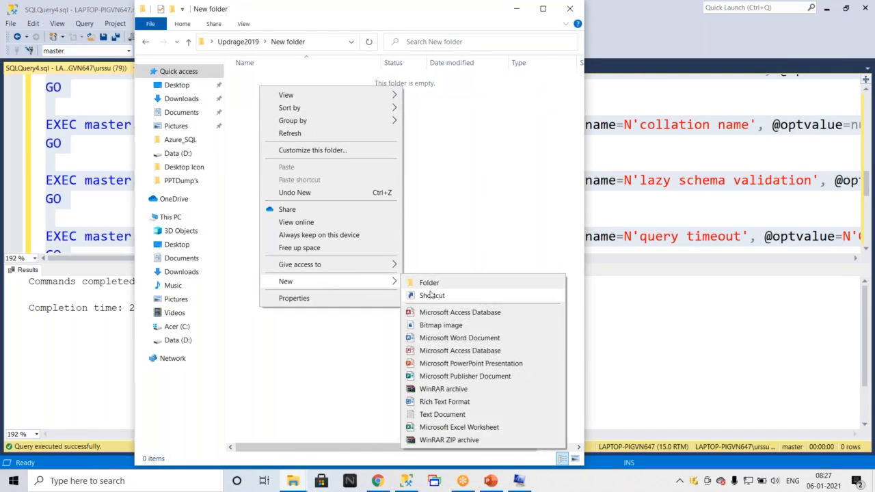
pyautogui.click(438, 415)
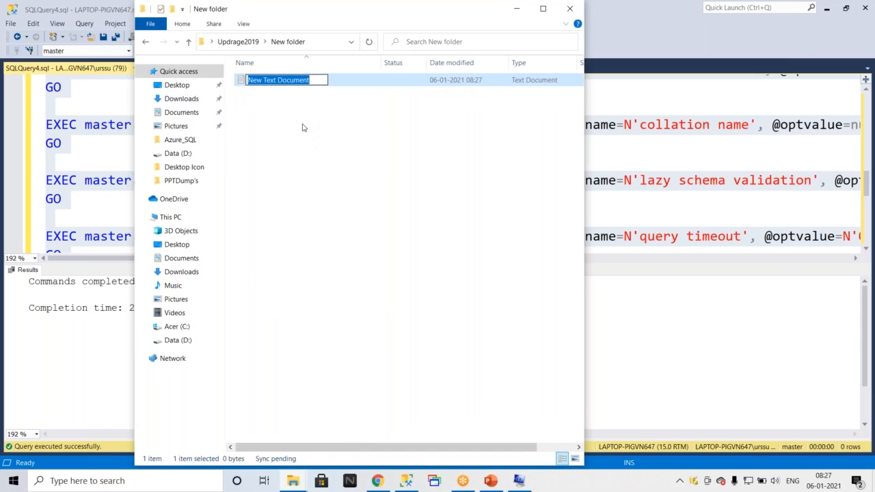
pyautogui.press('Return')
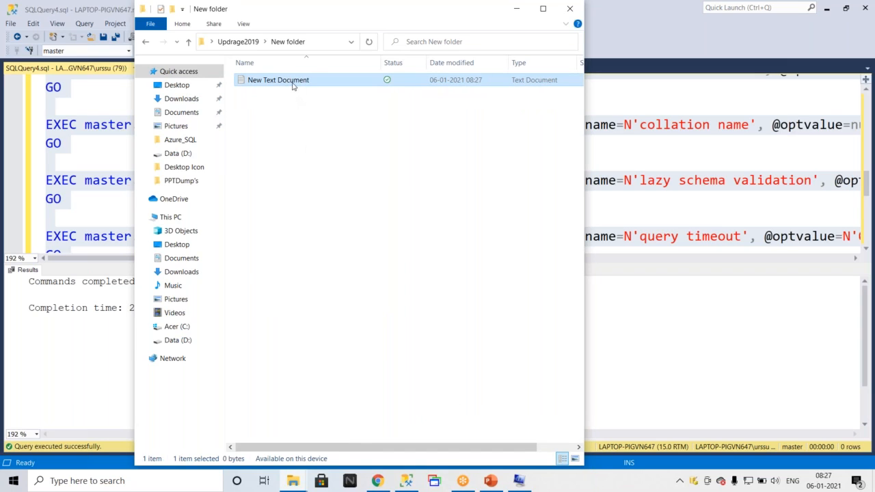
# Open the new text document, paste the linked server script, save it, and close Notepad.
pyautogui.doubleClick(292, 83)
pyautogui.hotkey('ctrl', 'v')
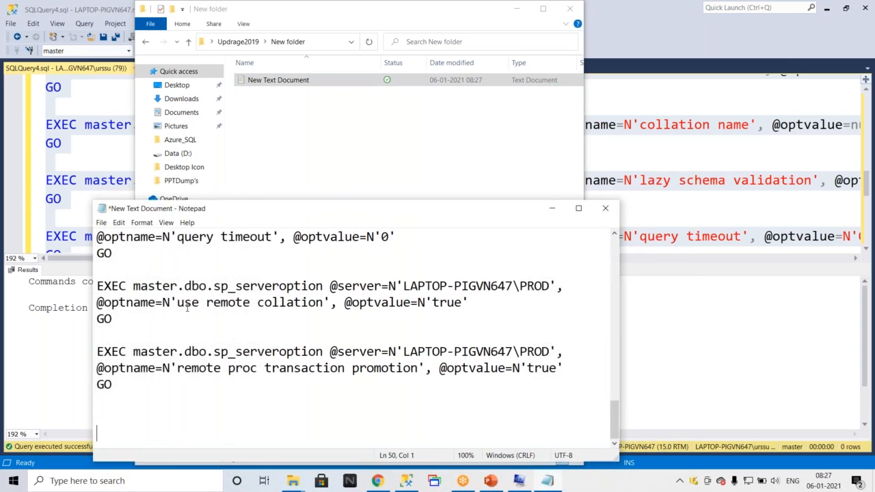
pyautogui.hotkey('ctrl', 's')
pyautogui.click(604, 208)
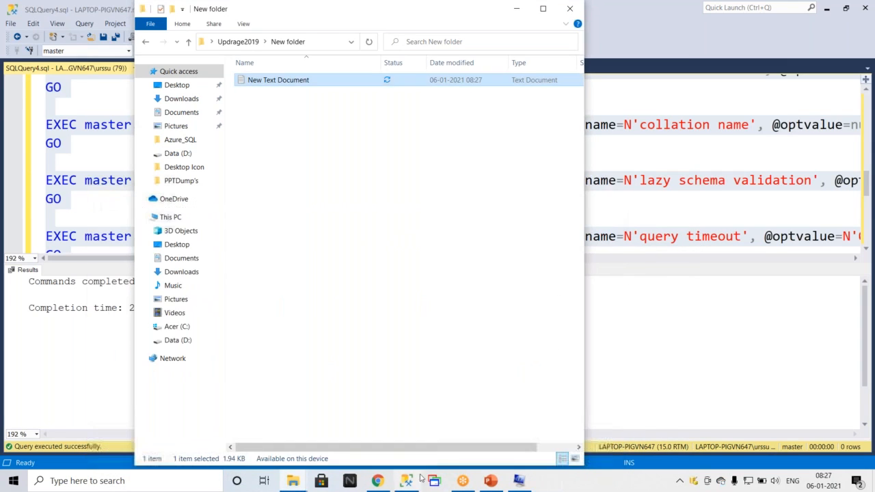
# Return to Object Explorer and open the PROD linked server's properties, then cancel.
pyautogui.click(420, 483)
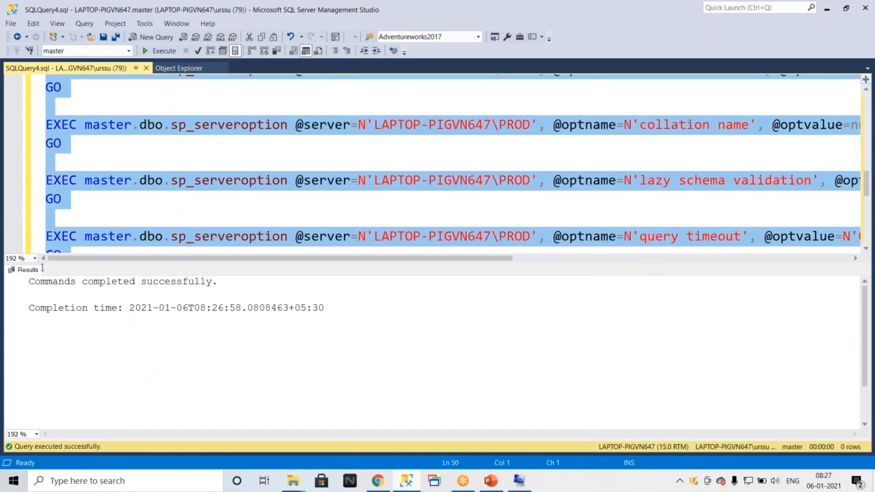
pyautogui.click(147, 69)
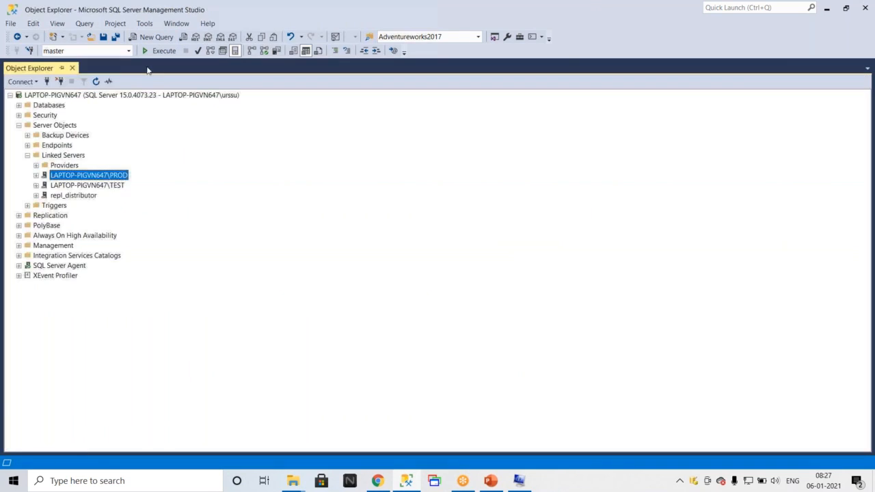
pyautogui.rightClick(91, 176)
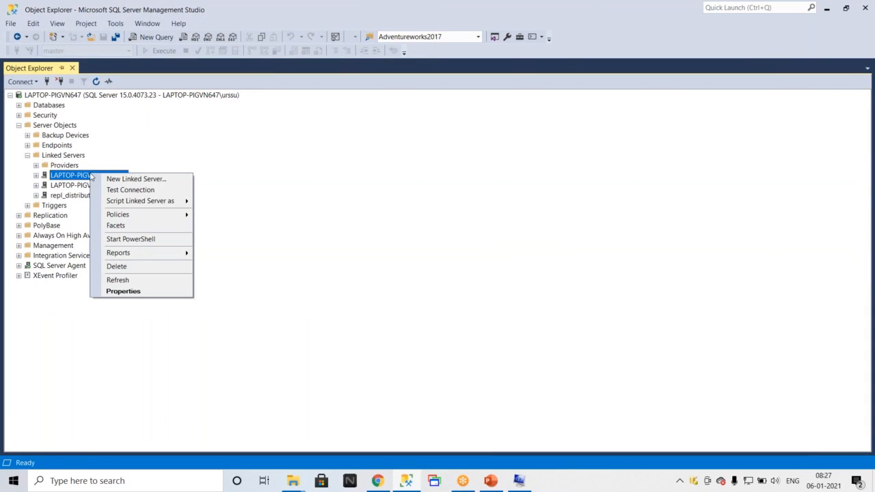
pyautogui.click(123, 291)
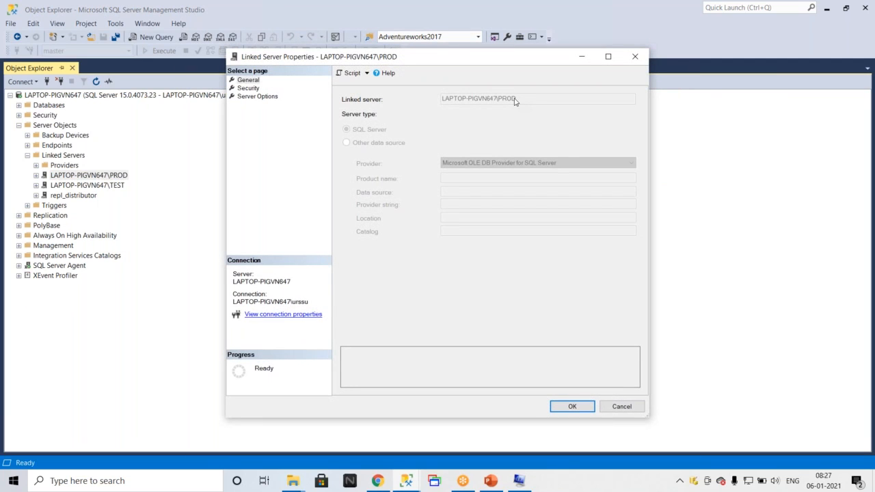
pyautogui.click(621, 407)
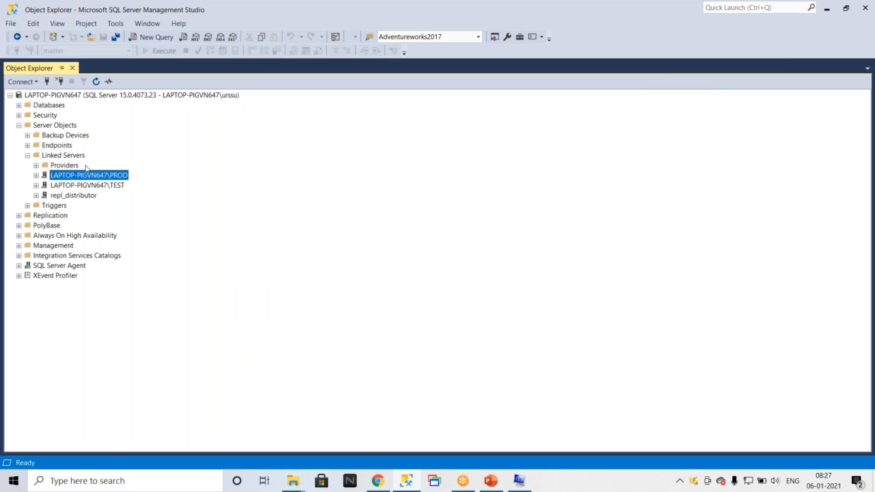
# Open the Connect to Server dialog, choose the LAPTOP-PIGVN647\PROD server name, and copy it.
pyautogui.click(47, 82)
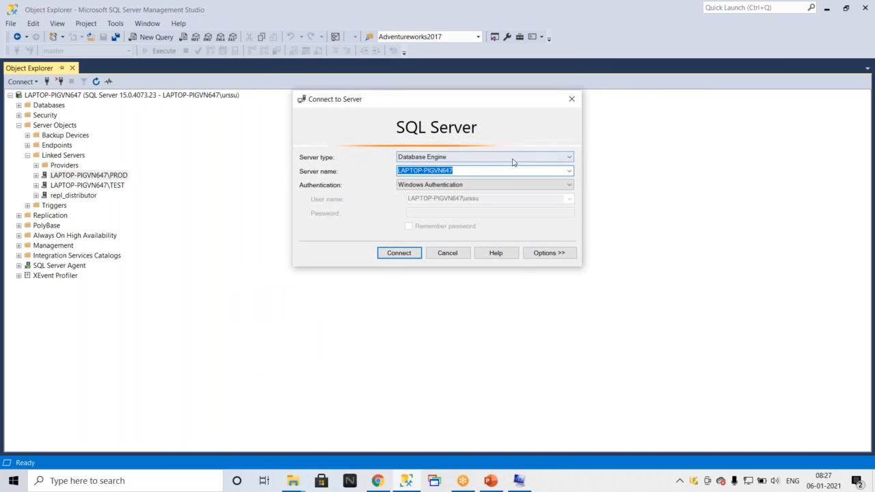
pyautogui.click(568, 171)
pyautogui.click(481, 203)
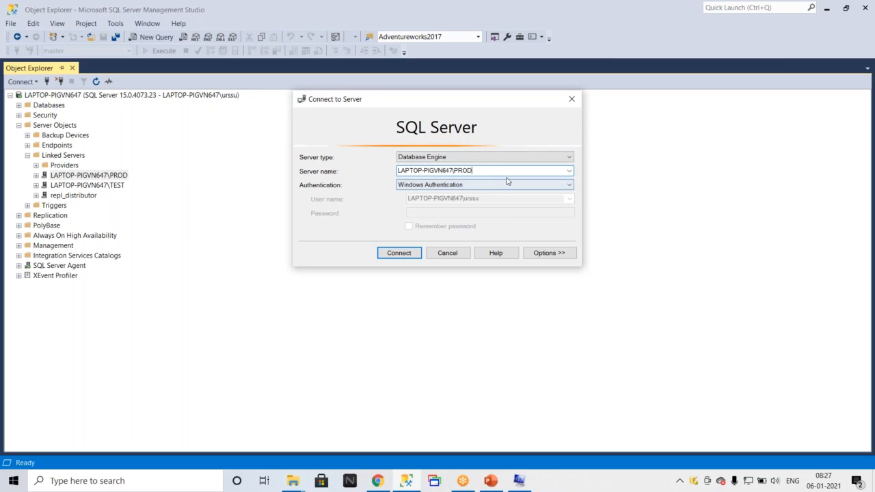
pyautogui.doubleClick(463, 170)
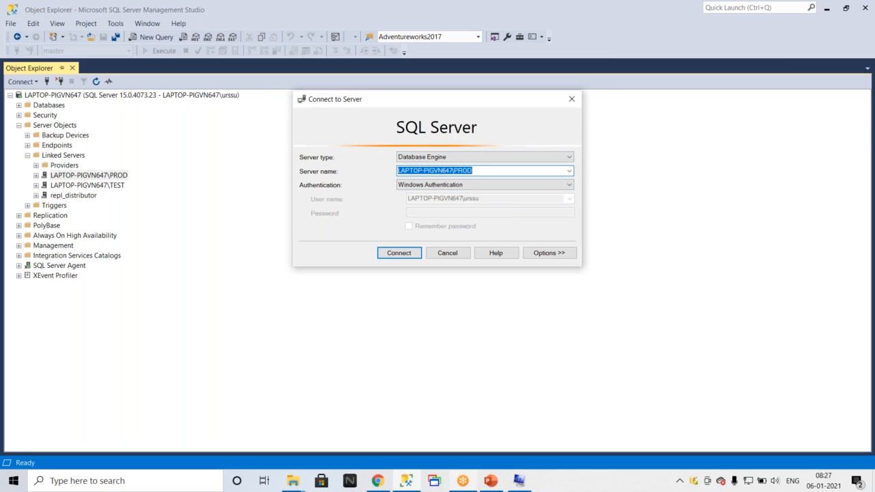
# Rename the new text document in the new folder to LAPTOP-PIGVN647-PROD, then close File Explorer.
pyautogui.click(293, 480)
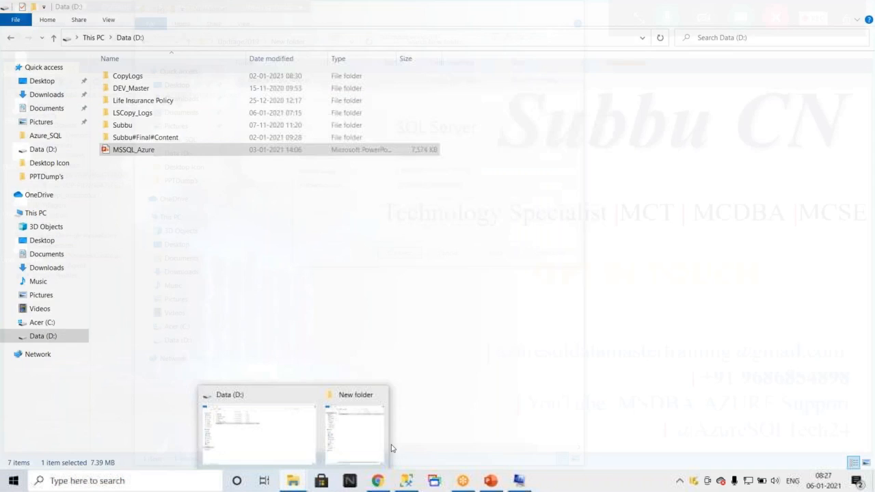
pyautogui.click(380, 444)
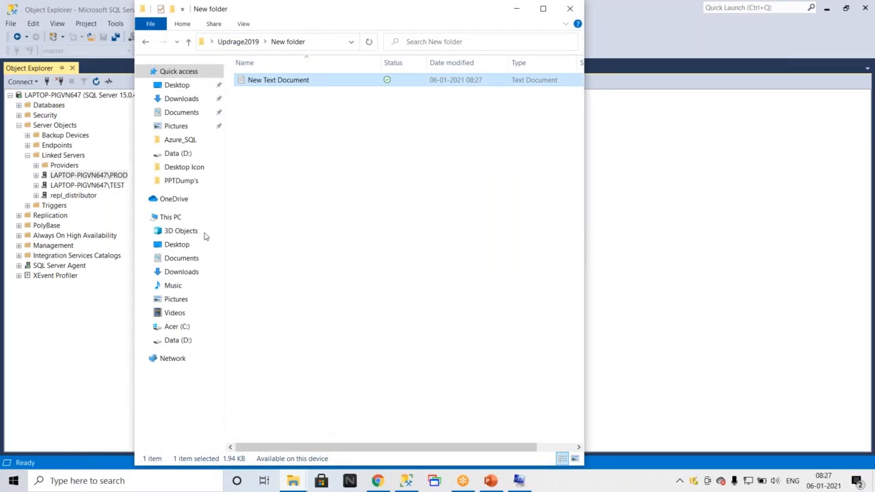
pyautogui.doubleClick(284, 81)
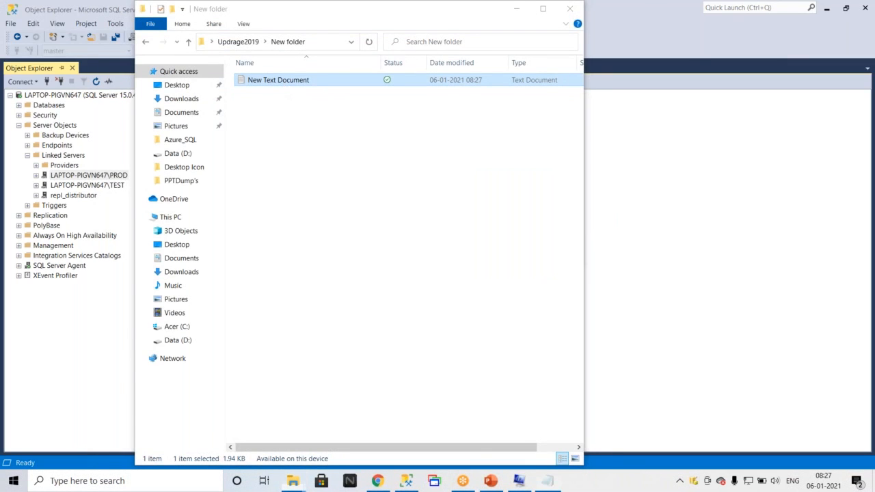
pyautogui.click(596, 214)
pyautogui.press('F2')
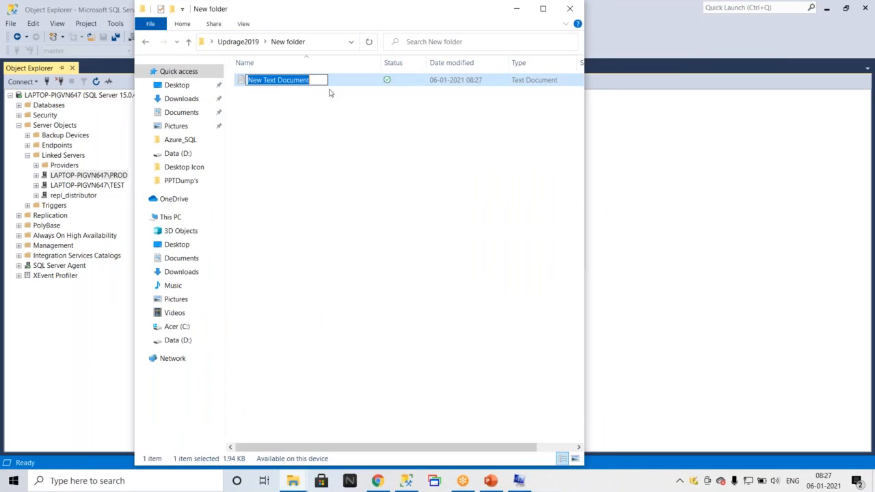
pyautogui.write('LAPTOP-PIGVN647PROD')
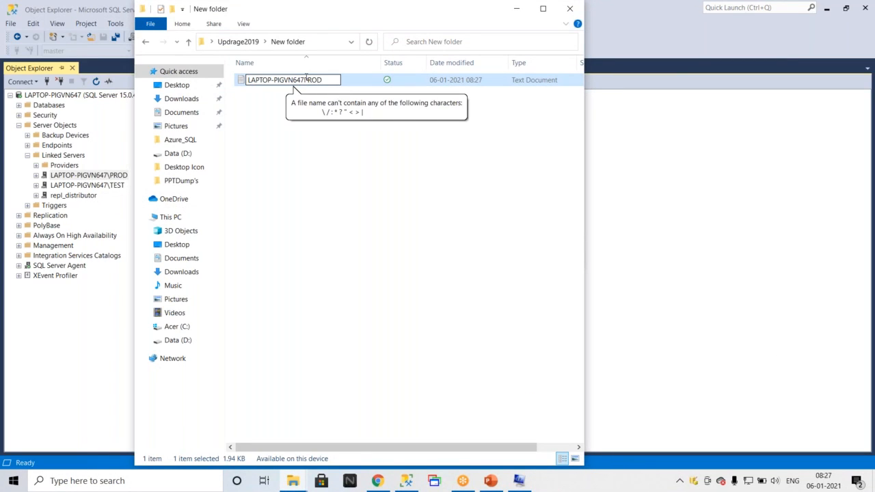
pyautogui.click(304, 80)
pyautogui.write('-')
pyautogui.press('Return')
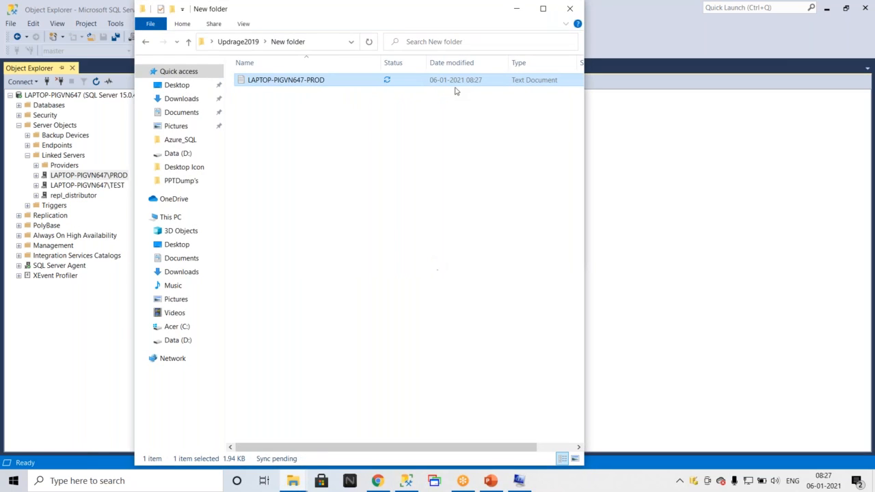
pyautogui.click(145, 41)
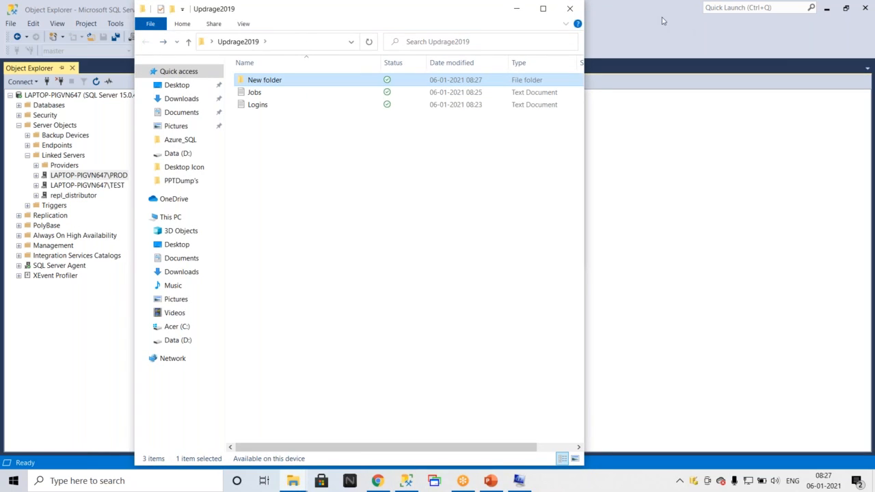
pyautogui.click(570, 9)
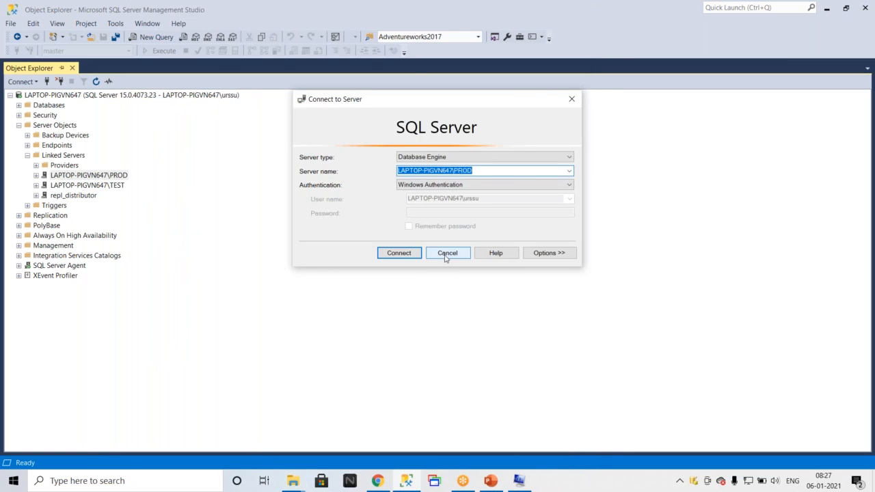
# Cancel the connection dialog, expand the PROD linked server, and review its Security properties page before cancelling.
pyautogui.click(447, 254)
pyautogui.click(36, 175)
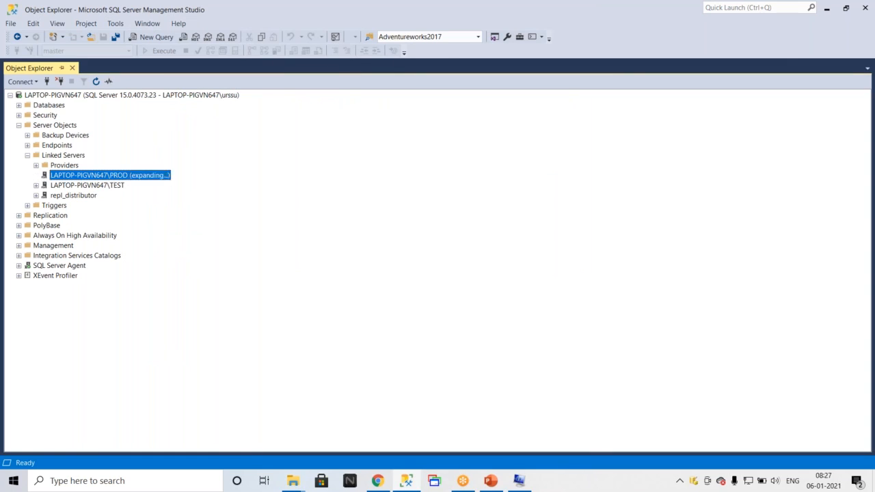
pyautogui.click(45, 185)
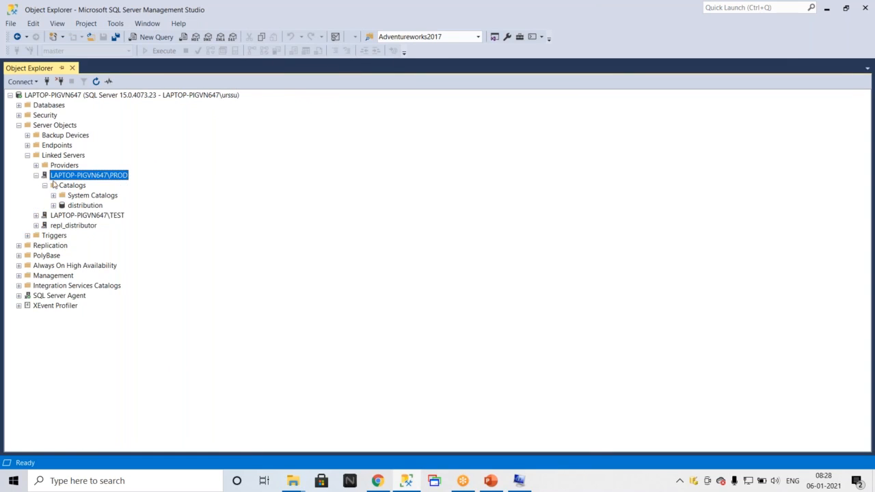
pyautogui.rightClick(80, 180)
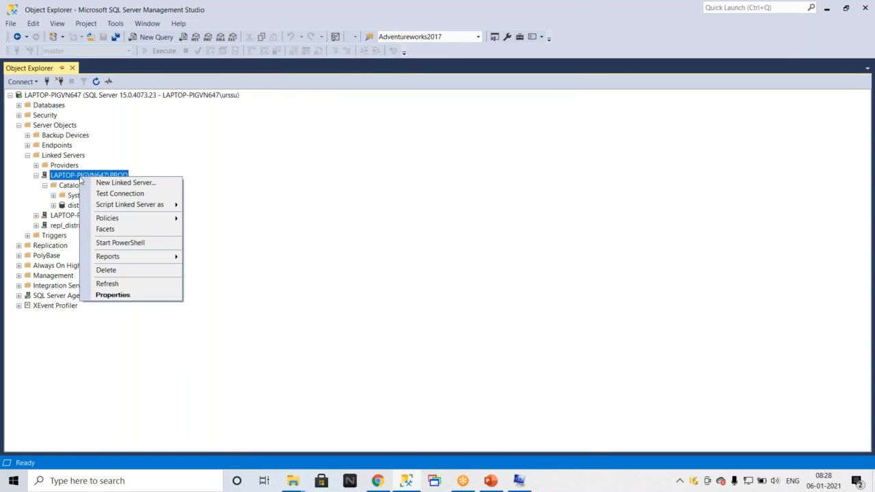
pyautogui.click(123, 295)
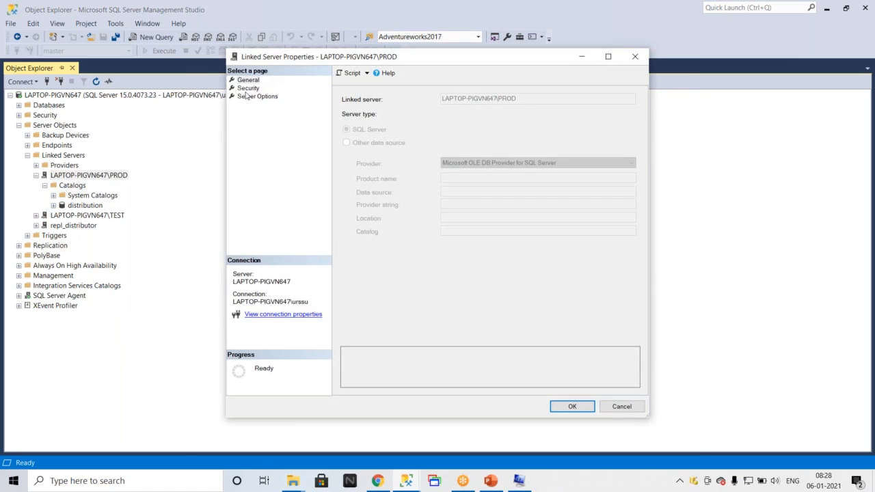
pyautogui.click(248, 88)
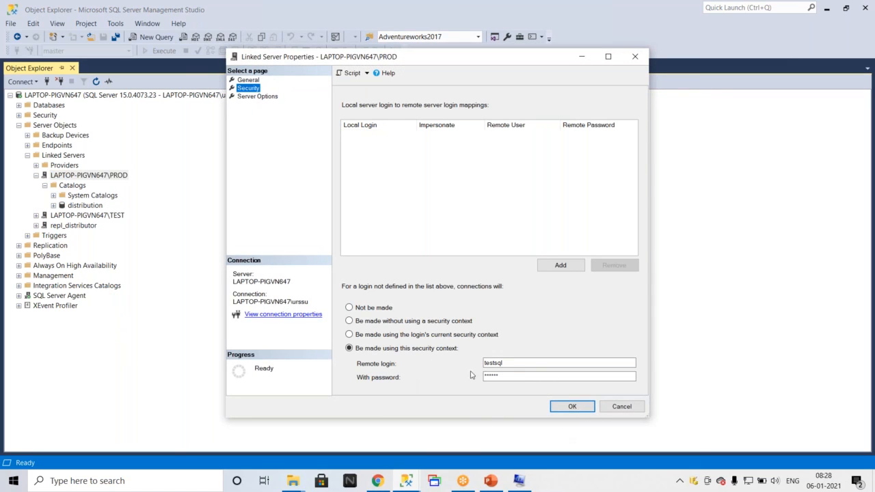
pyautogui.click(511, 376)
pyautogui.moveTo(545, 376); pyautogui.dragTo(484, 364)
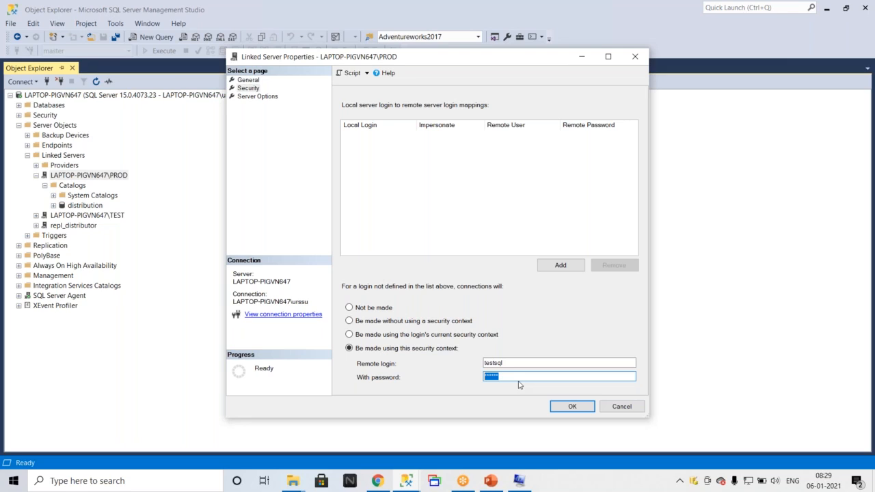
pyautogui.click(643, 23)
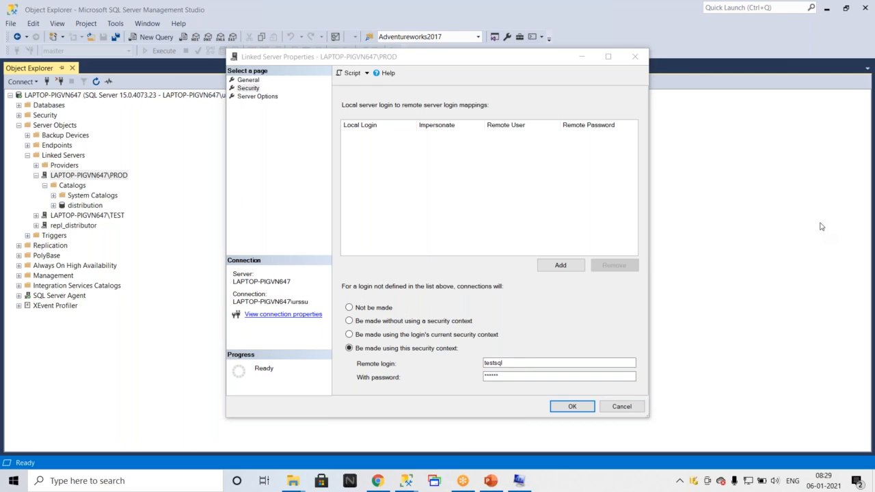
pyautogui.click(504, 397)
pyautogui.click(409, 136)
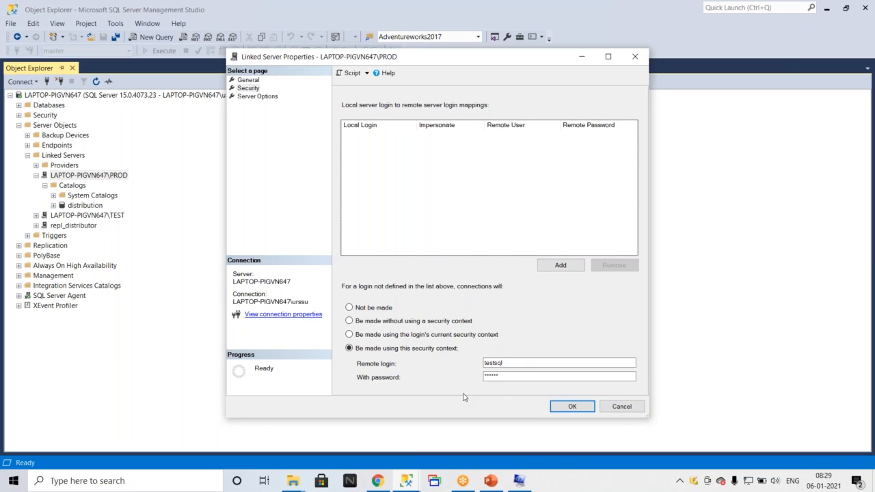
pyautogui.click(621, 407)
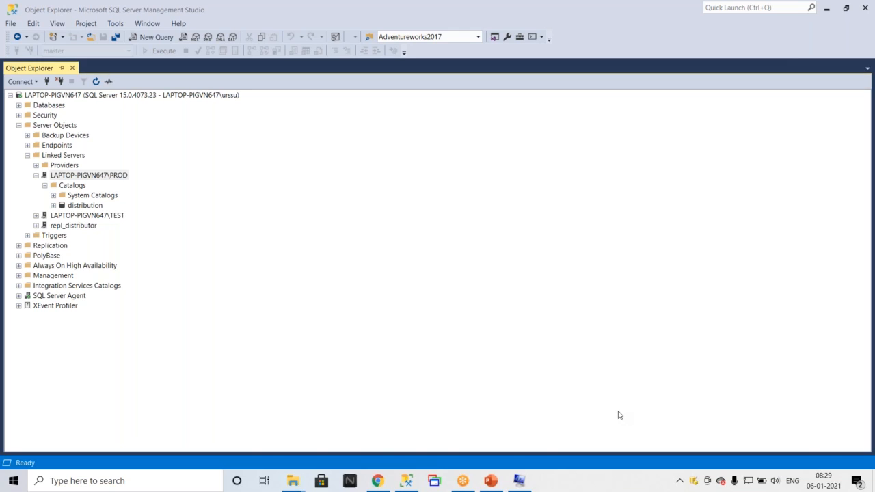
# Switch to the PowerPoint slide listing the in-place upgrade pre-upgrade steps.
pyautogui.moveTo(518, 481)
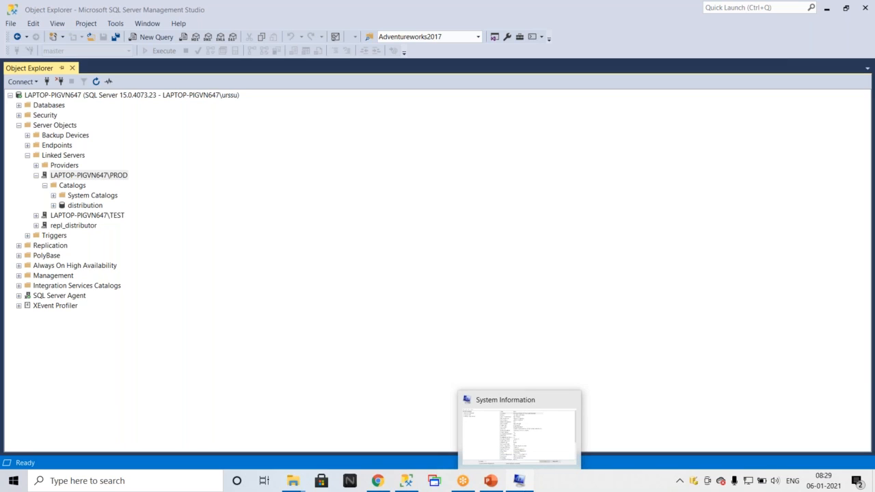
pyautogui.moveTo(381, 484)
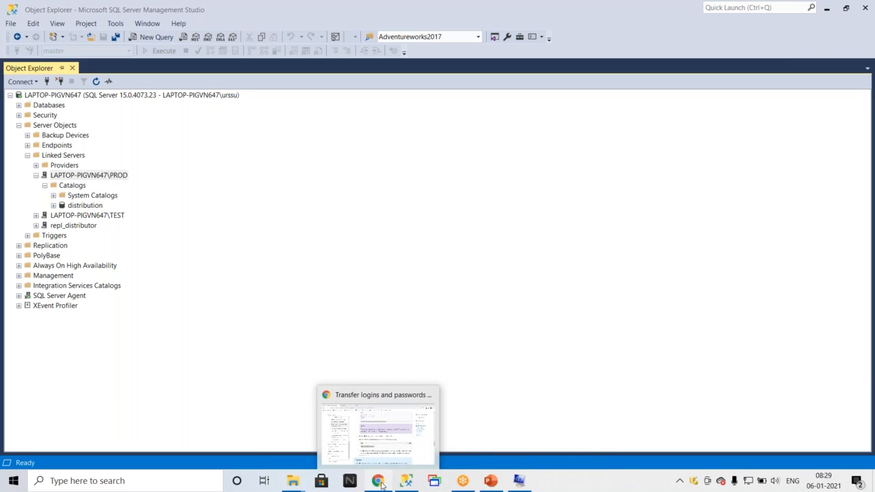
pyautogui.click(492, 479)
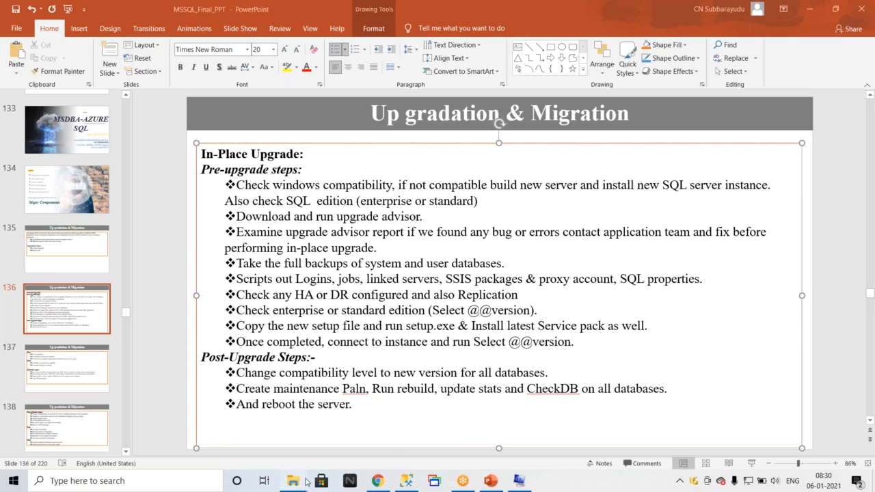
# In File Explorer, open C:\Program Files\Microsoft SQL Server\MSSQL15.PROD\MSSQL and create a new folder named Pakages.
pyautogui.moveTo(301, 479)
pyautogui.click(242, 425)
pyautogui.click(47, 324)
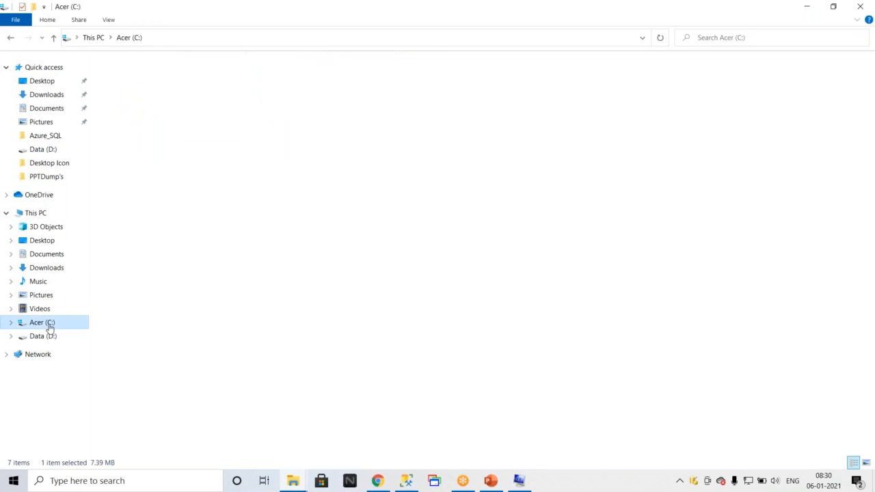
pyautogui.doubleClick(151, 138)
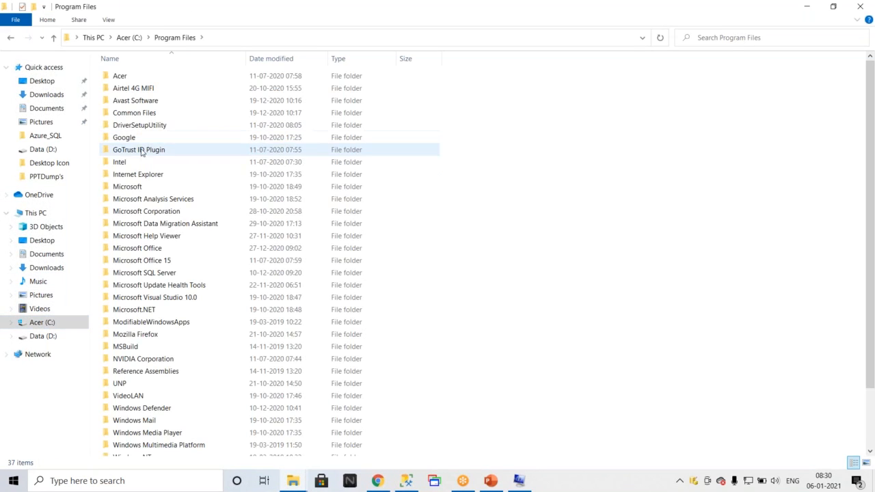
pyautogui.doubleClick(146, 274)
pyautogui.doubleClick(141, 261)
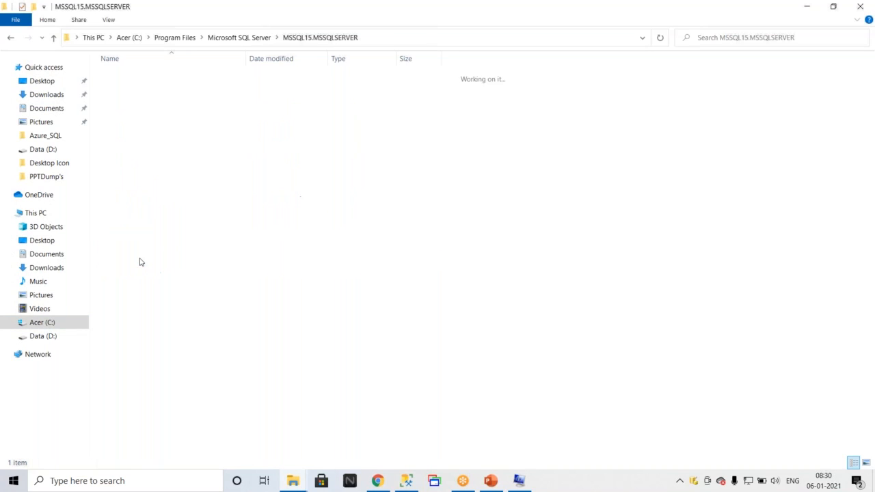
pyautogui.doubleClick(127, 76)
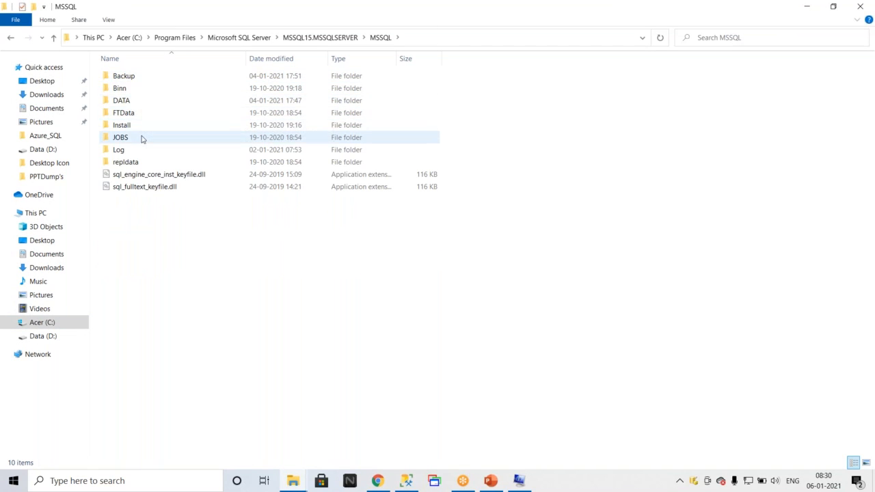
pyautogui.click(14, 39)
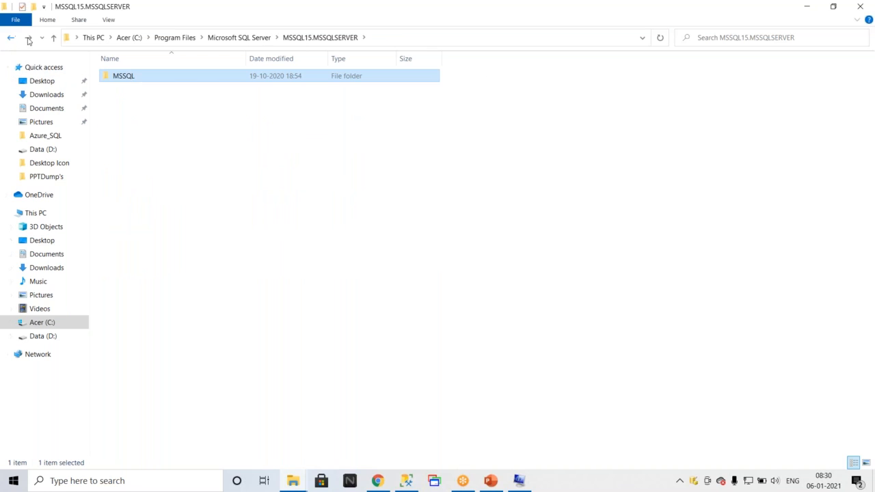
pyautogui.click(11, 38)
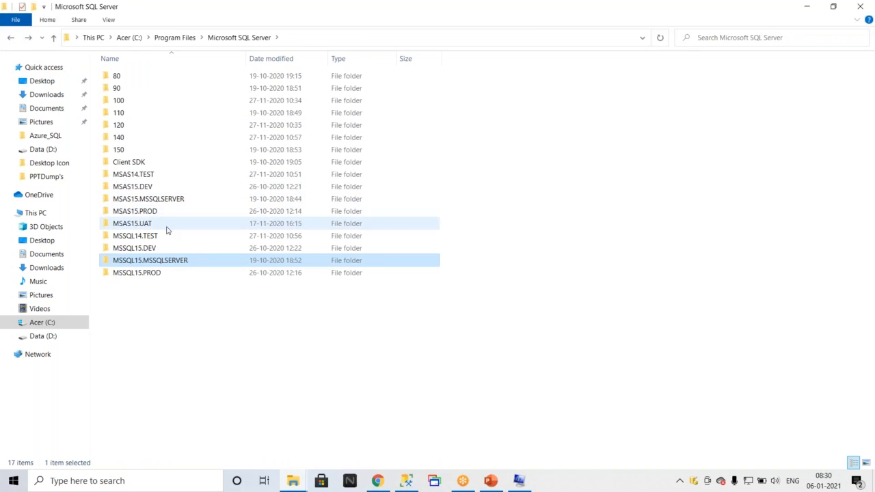
pyautogui.doubleClick(151, 273)
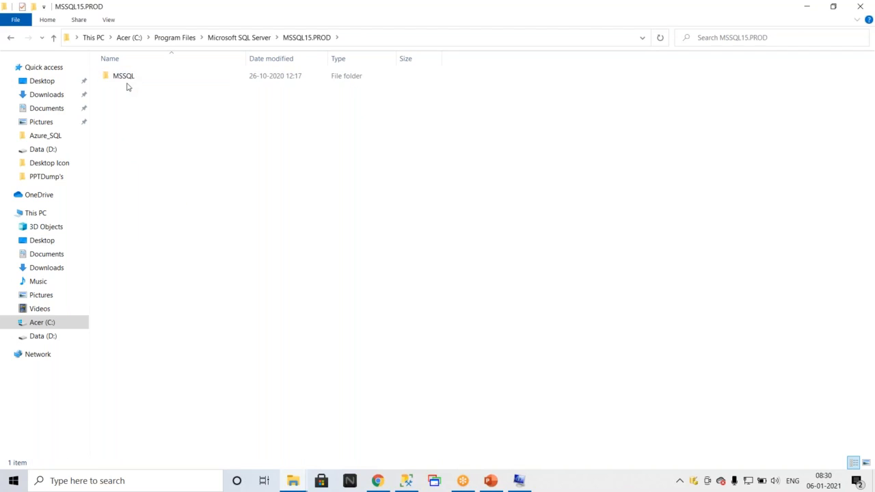
pyautogui.doubleClick(128, 76)
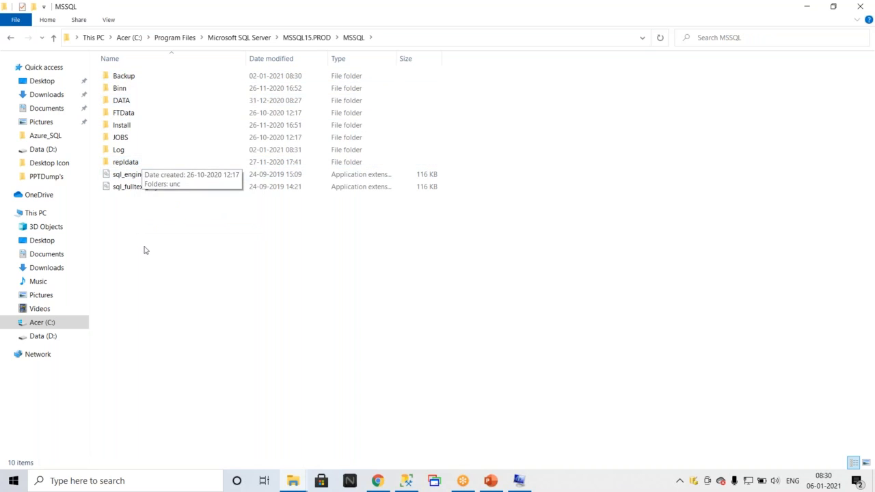
pyautogui.rightClick(130, 198)
pyautogui.moveTo(248, 342)
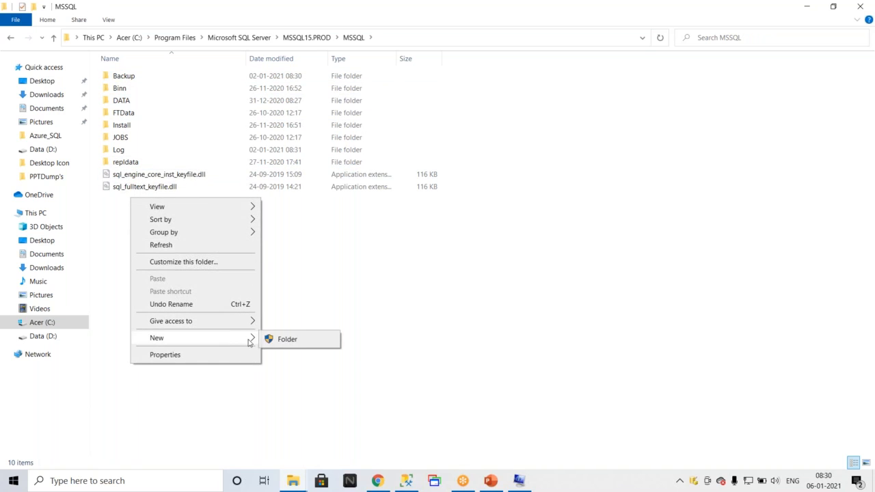
pyautogui.click(285, 338)
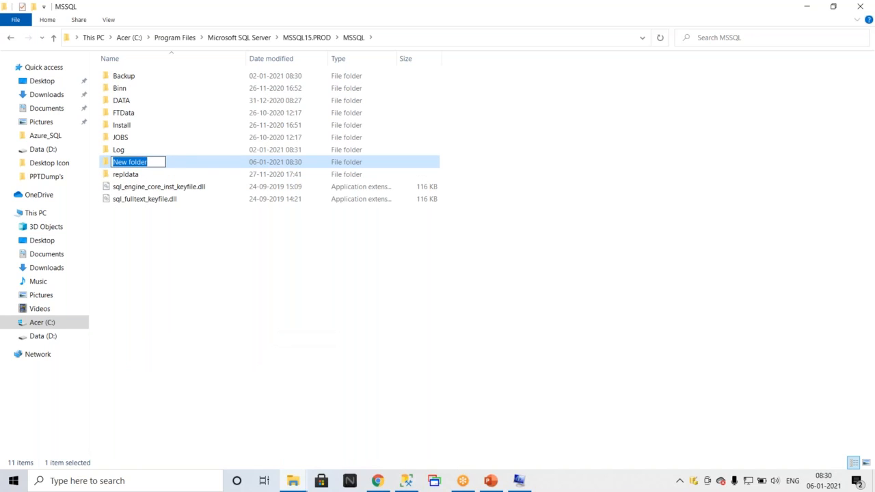
pyautogui.write('Pakages')
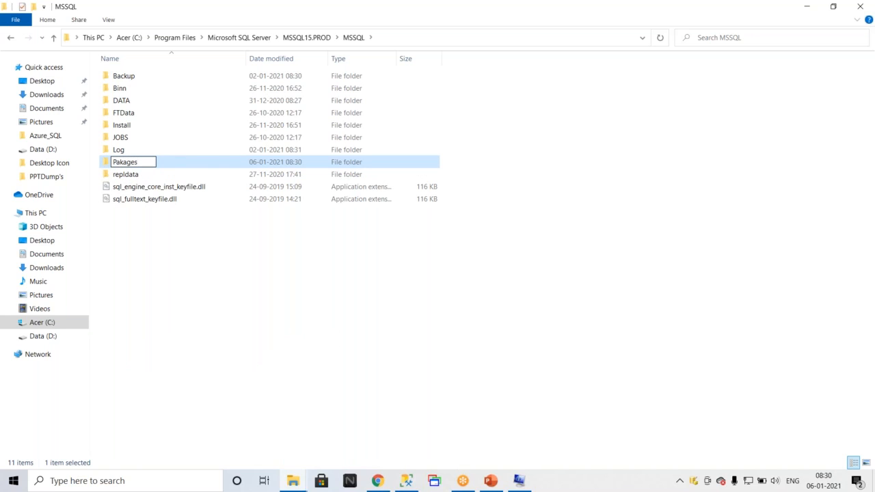
pyautogui.click(275, 304)
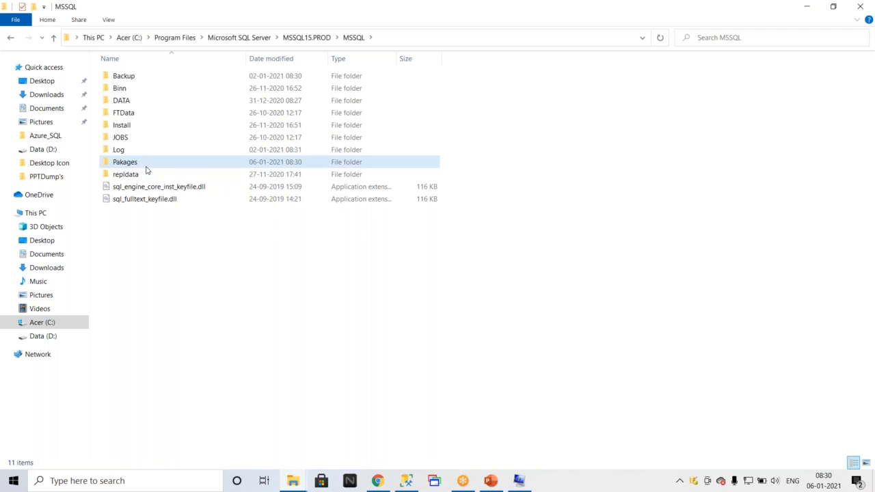
# Paste the Pakages folder into the Updrage2019 folder.
pyautogui.click(146, 167)
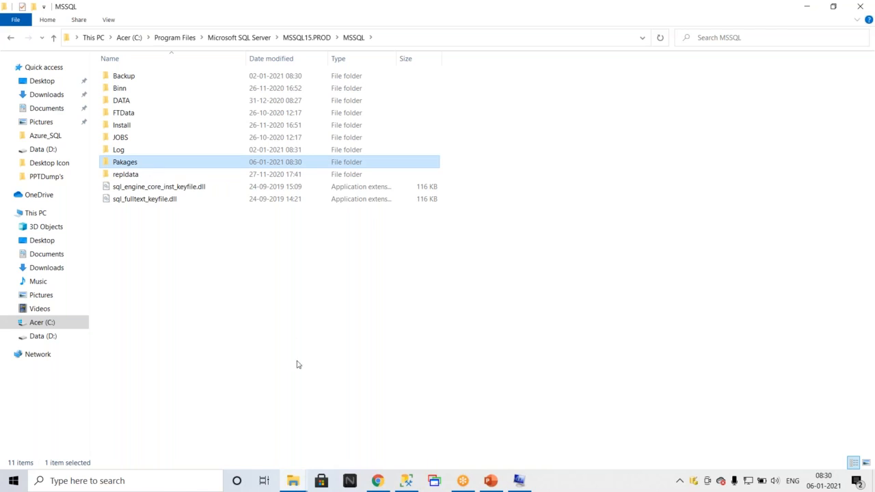
pyautogui.click(298, 483)
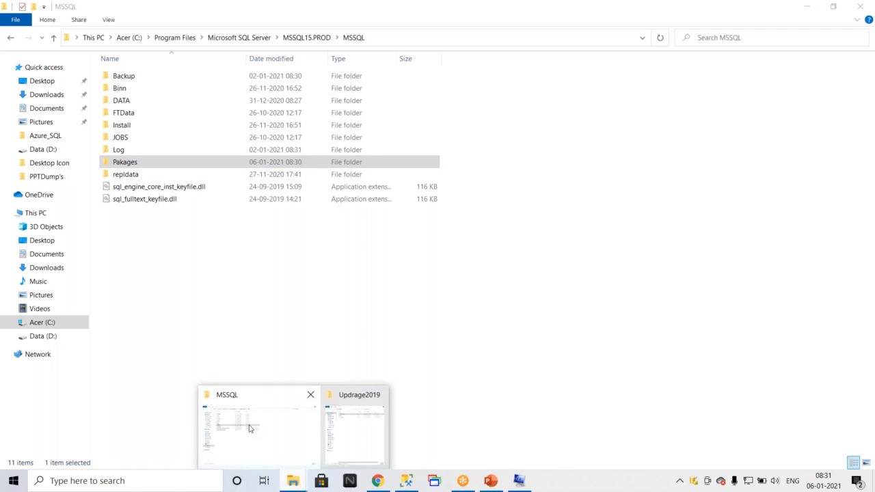
pyautogui.click(365, 446)
pyautogui.click(332, 203)
pyautogui.hotkey('ctrl', 'v')
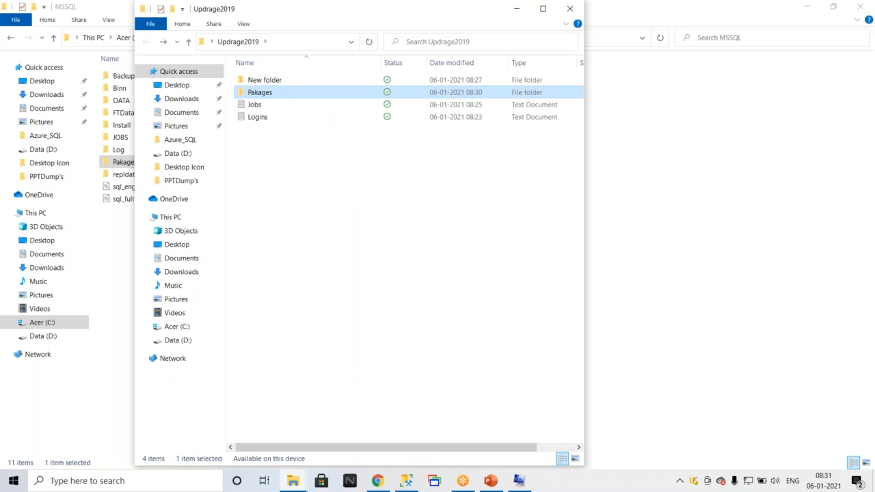
# Rename the New folder in Updrage2019 to Linked Servers.
pyautogui.click(276, 81)
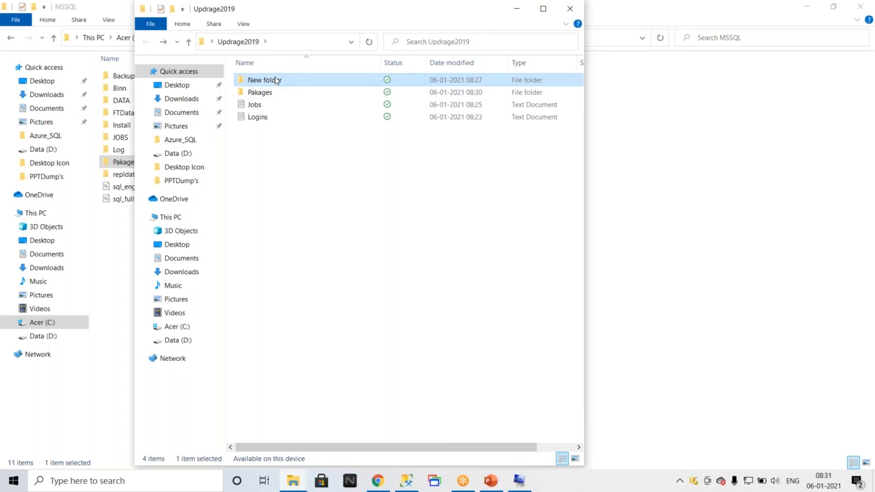
pyautogui.click(276, 80)
pyautogui.write('Linked Servers')
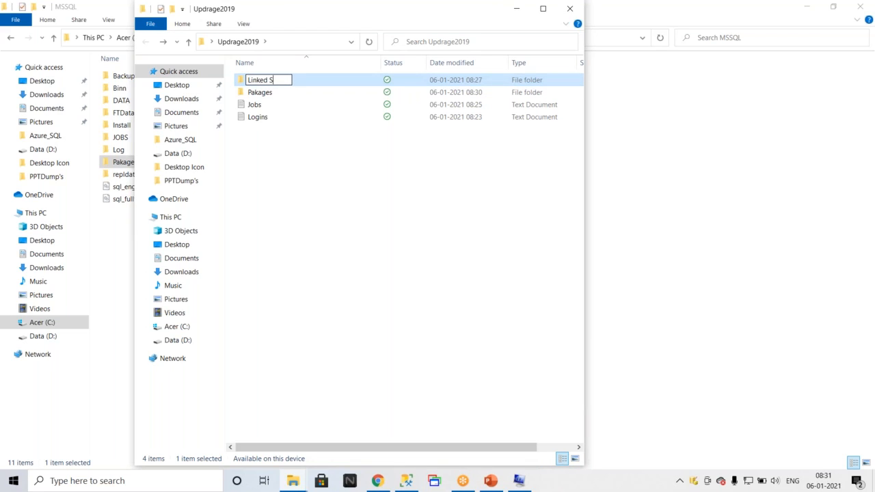
pyautogui.click(278, 159)
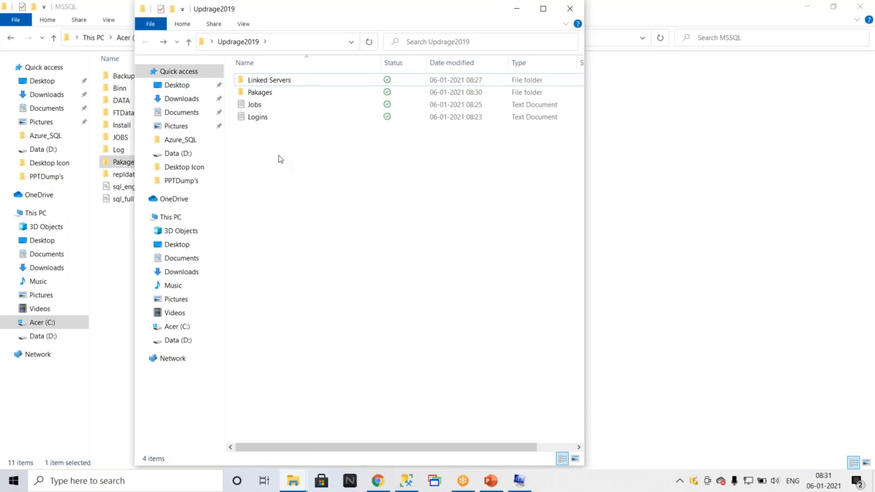
# Script the kms_proxy proxy under SQL Server Agent's SSIS Package Execution proxies as CREATE to a new query window.
pyautogui.click(406, 480)
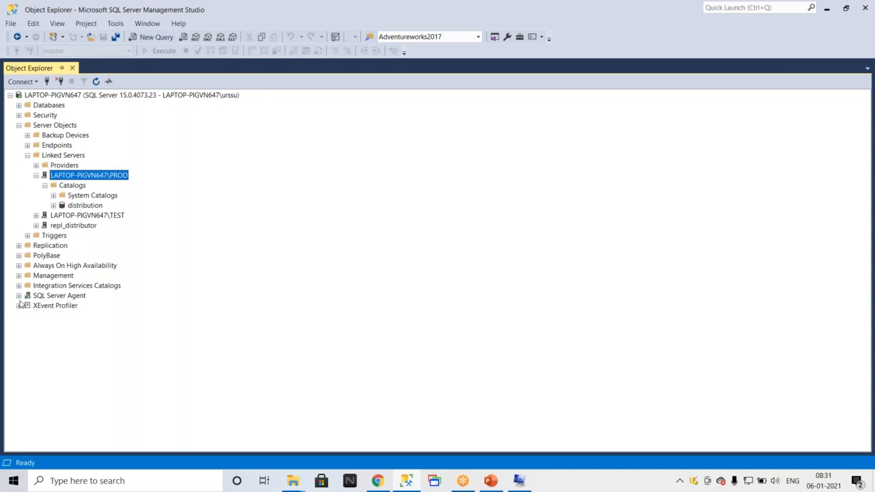
pyautogui.click(18, 295)
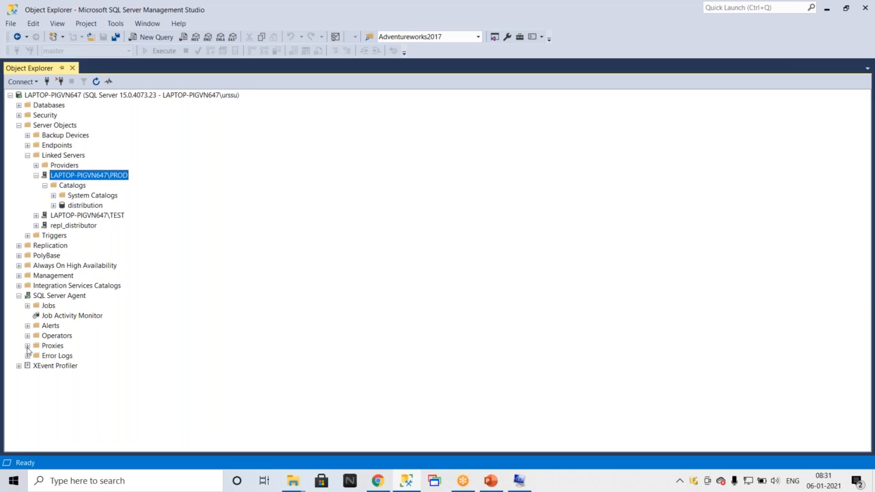
pyautogui.click(27, 346)
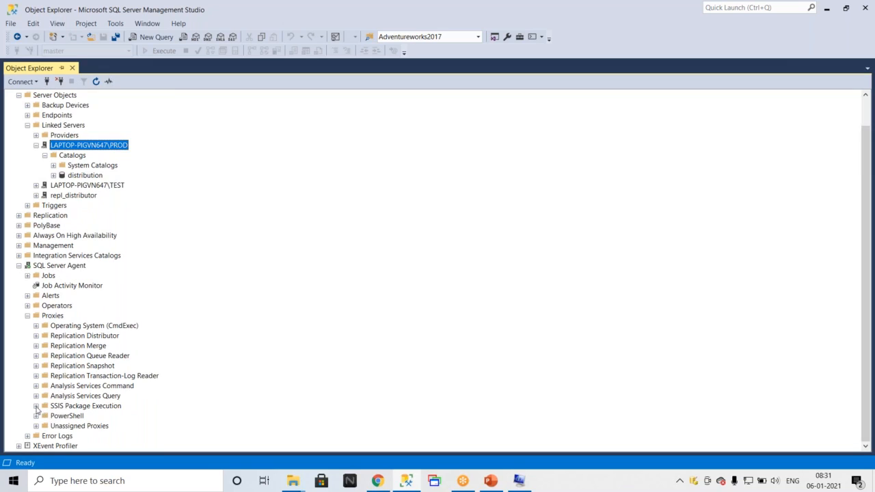
pyautogui.click(36, 406)
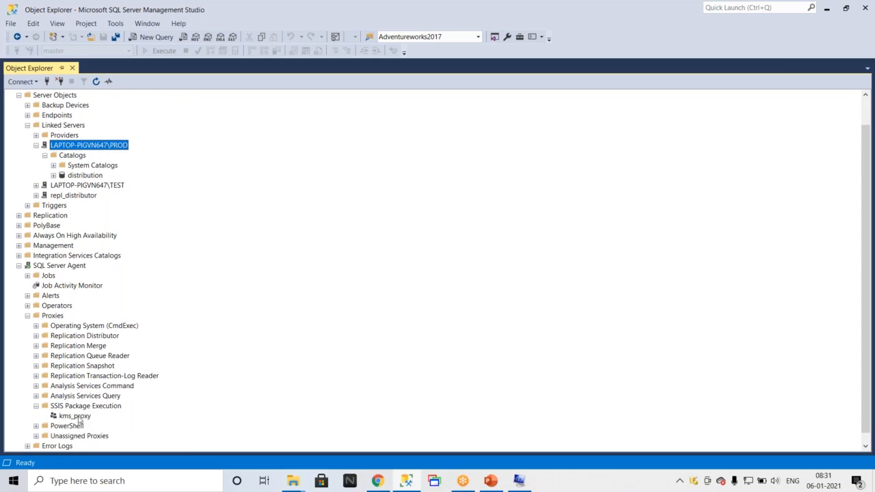
pyautogui.rightClick(79, 419)
pyautogui.moveTo(123, 396)
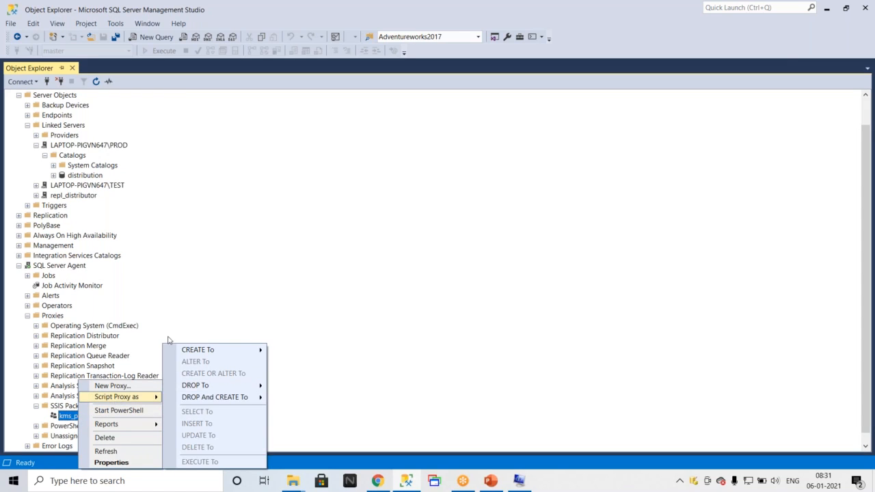
pyautogui.moveTo(225, 350)
pyautogui.click(346, 353)
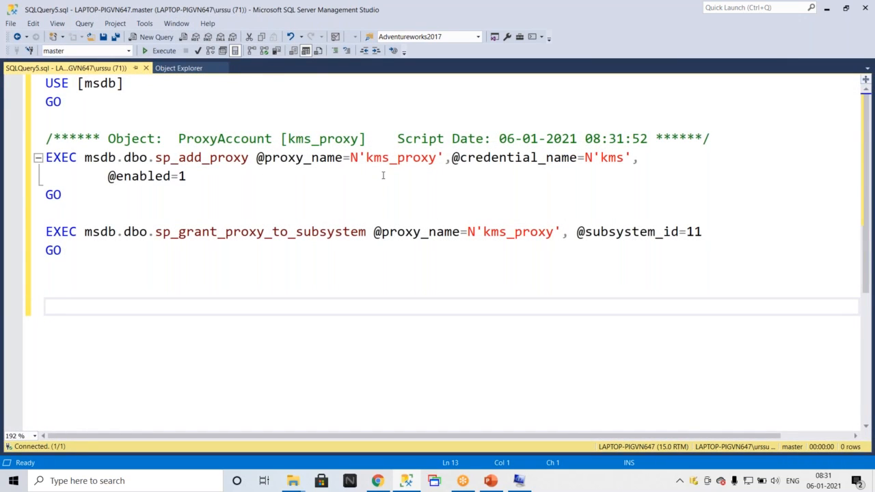
# Select the proxy script and create a new text document named KMS_PROXY in Updrage2019.
pyautogui.hotkey('ctrl', 'a')
pyautogui.hotkey('ctrl', 'c')
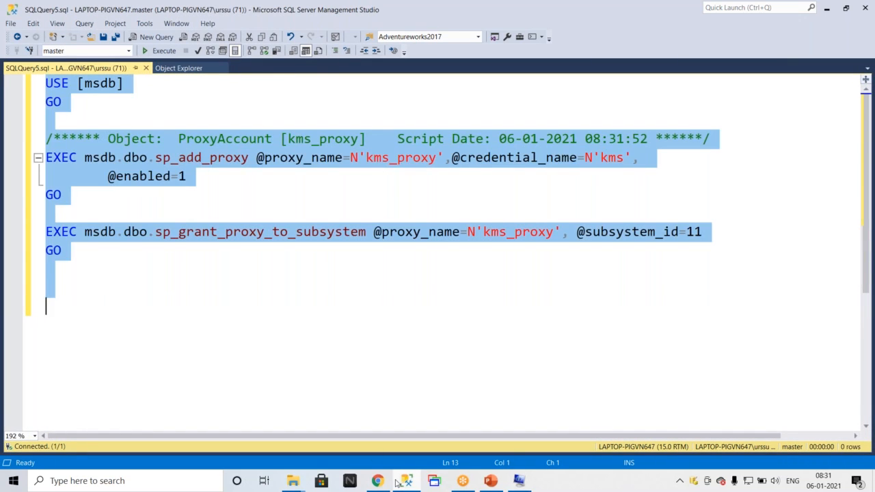
pyautogui.click(304, 481)
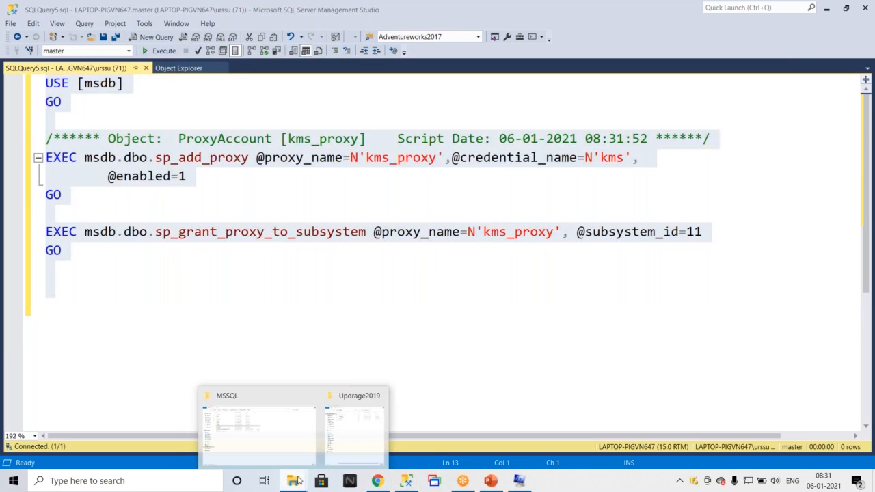
pyautogui.click(332, 449)
pyautogui.rightClick(275, 160)
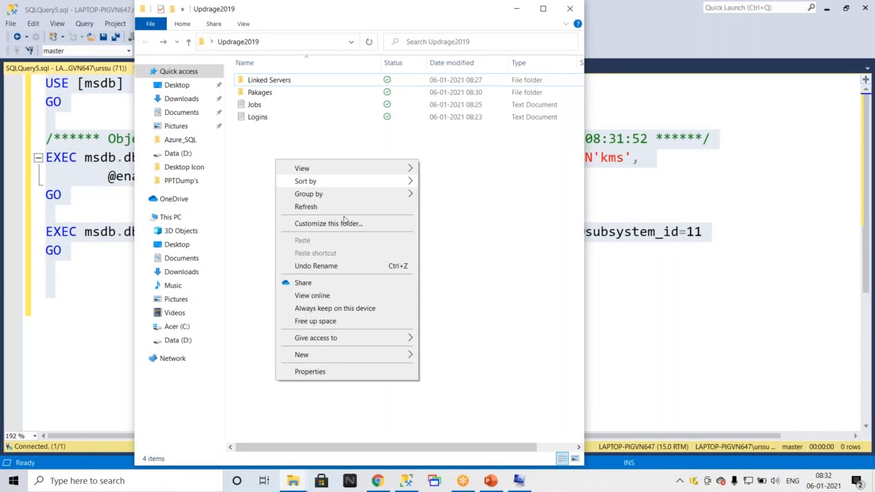
pyautogui.moveTo(344, 357)
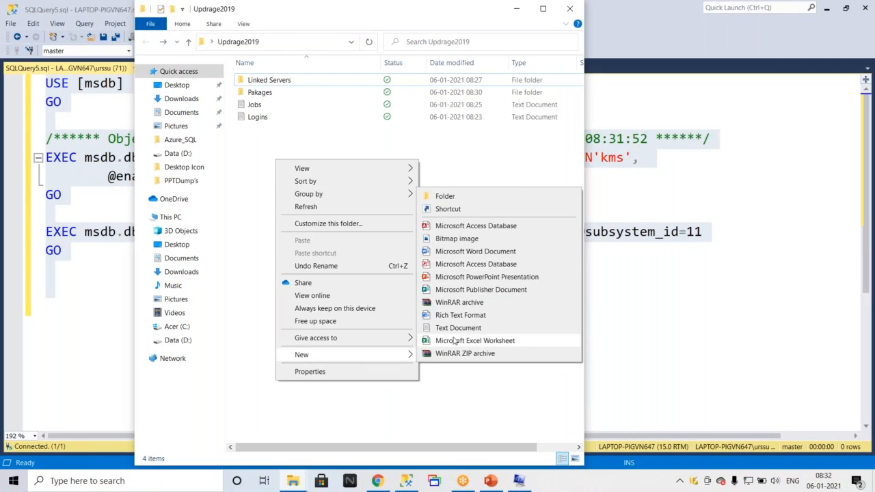
pyautogui.click(454, 330)
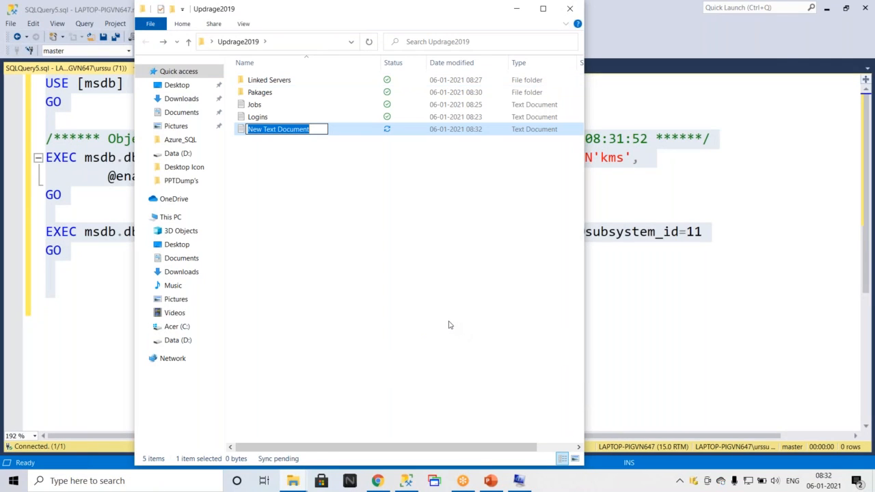
pyautogui.write('KMS')
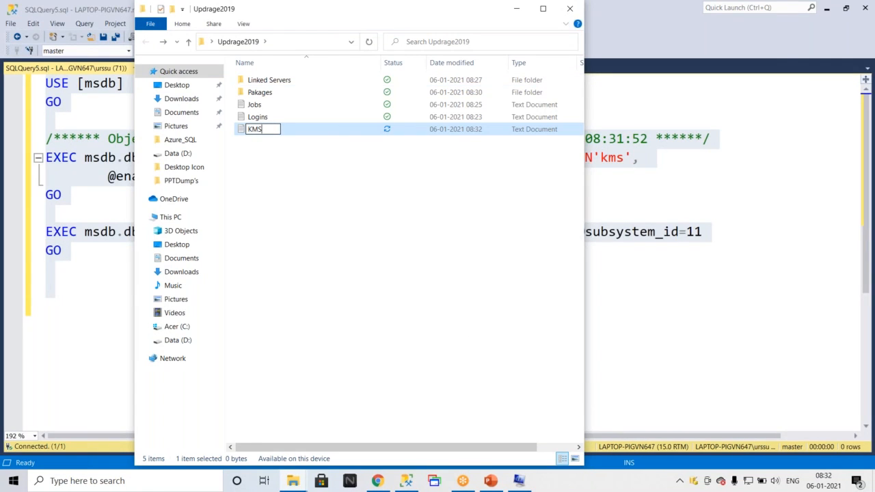
pyautogui.write('_PROXY')
pyautogui.press('Return')
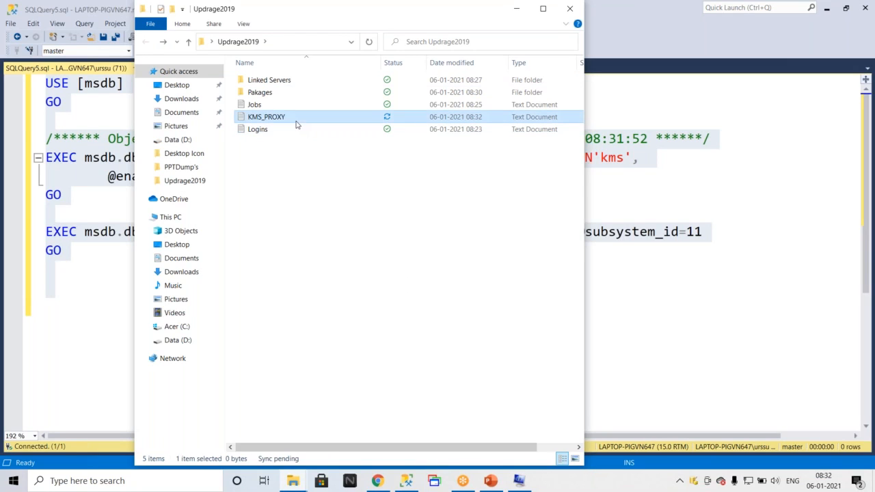
# Open KMS_PROXY, paste the proxy script into it, close it and minimize the folder window.
pyautogui.doubleClick(296, 120)
pyautogui.hotkey('ctrl', 'v')
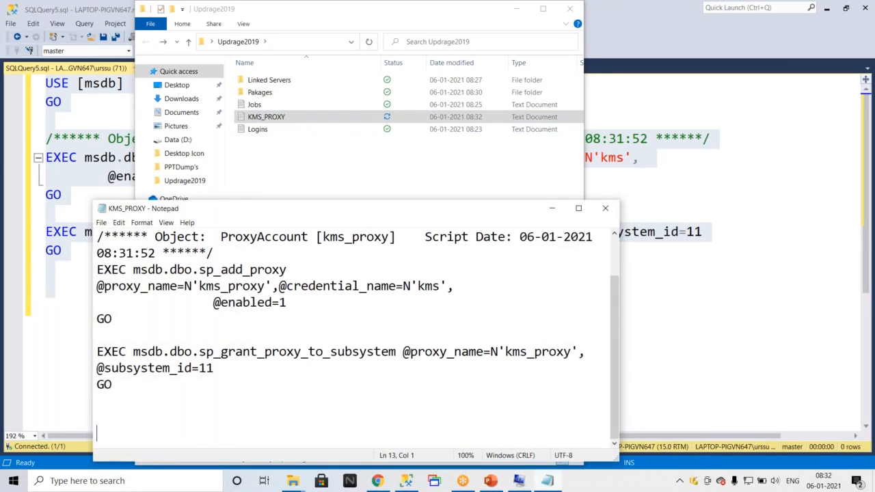
pyautogui.click(605, 207)
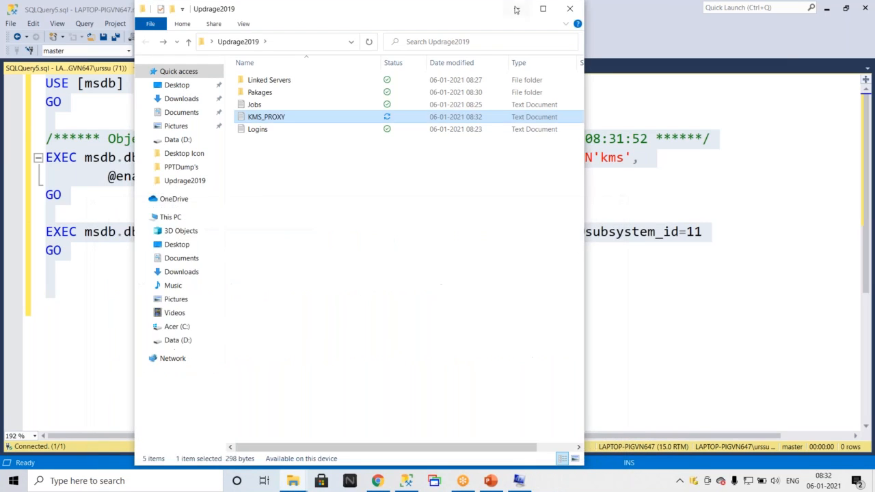
pyautogui.click(516, 8)
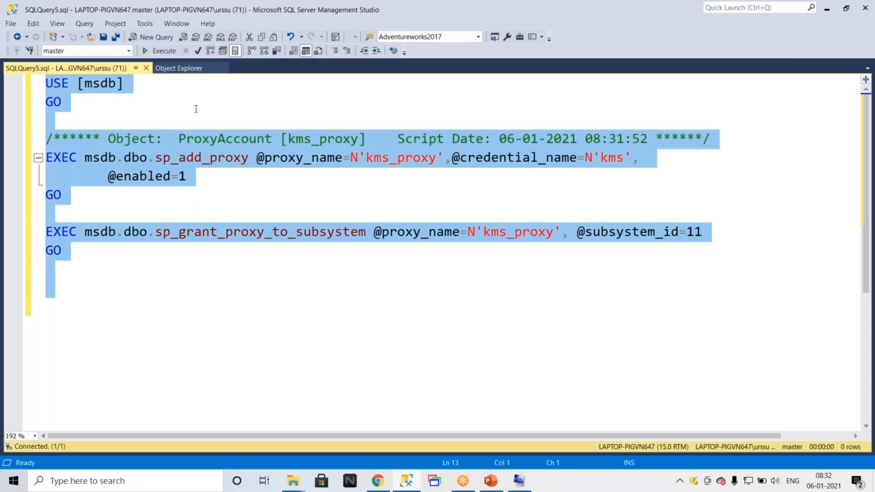
# Try running sp_configuration and then sp_configurations in the query window.
pyautogui.write('sp')
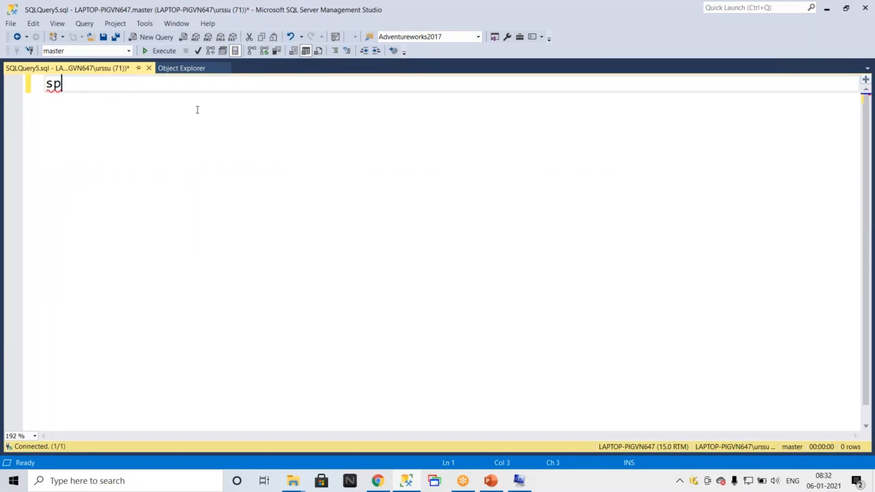
pyautogui.write('_confih')
pyautogui.press('BackSpace')
pyautogui.write('g')
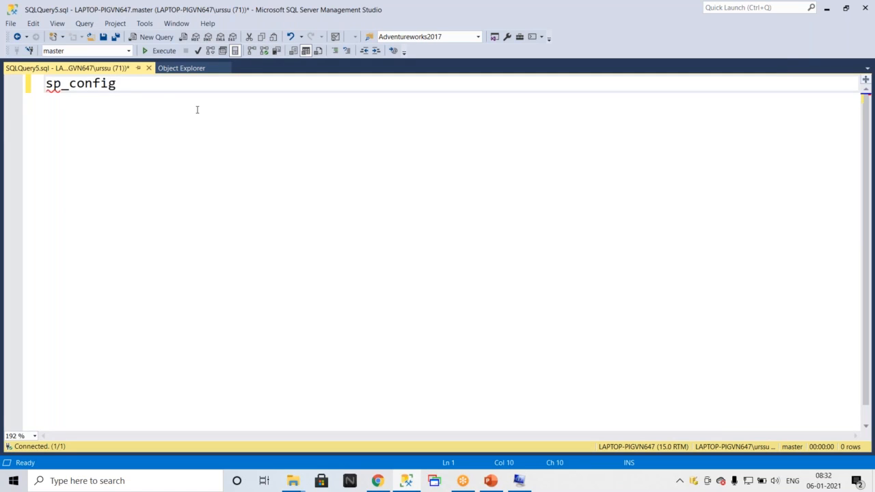
pyautogui.write('uration')
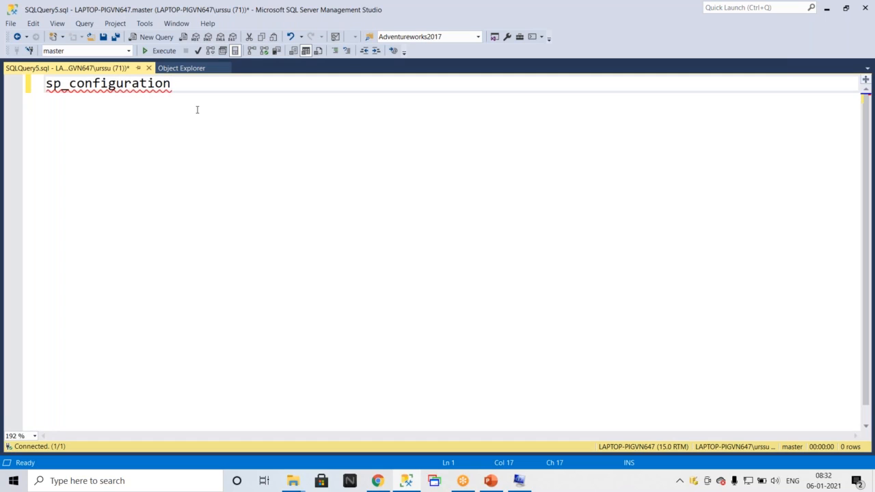
pyautogui.press('F5')
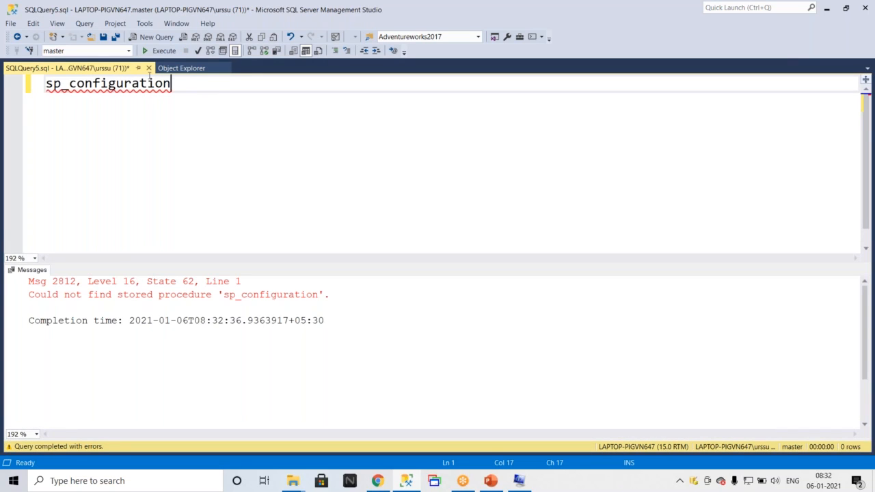
pyautogui.write('s')
pyautogui.press('F5')
# Close the query tab without saving, open a new query and enter sp_configure.
pyautogui.click(148, 68)
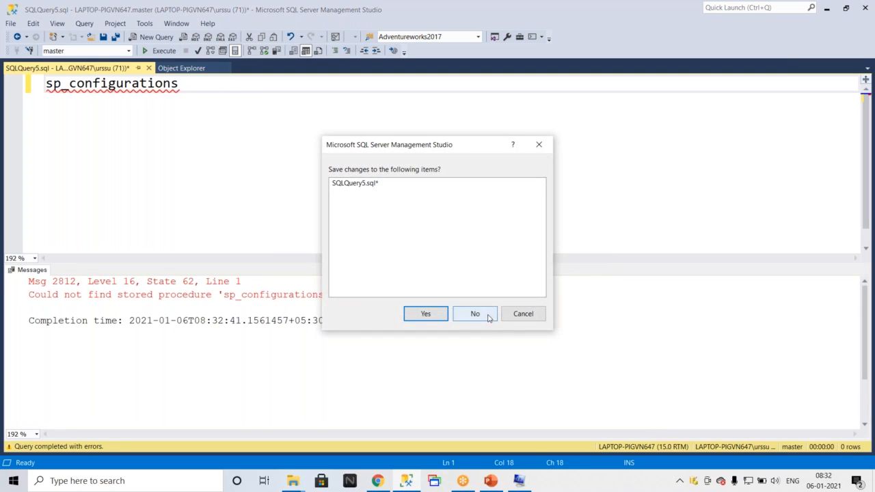
pyautogui.click(475, 314)
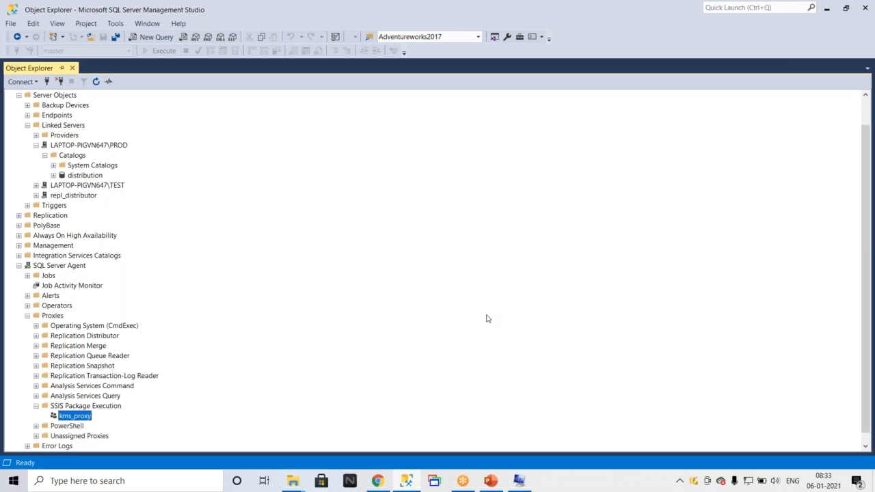
pyautogui.click(153, 43)
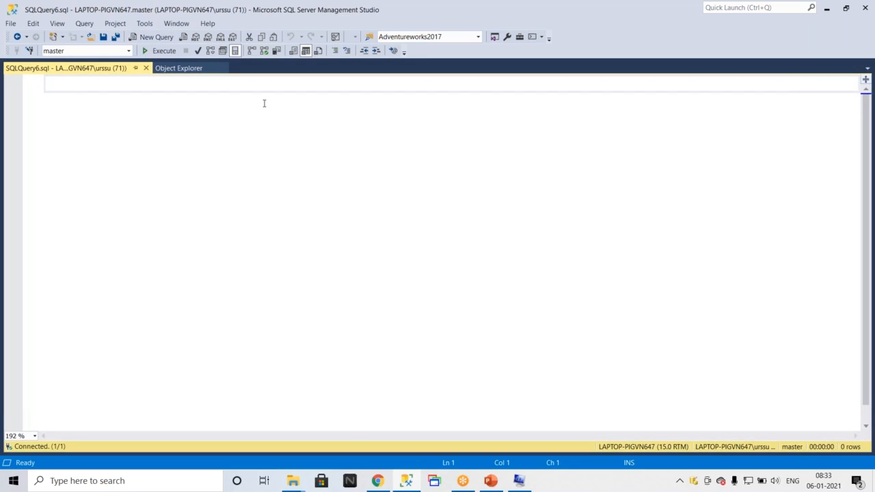
pyautogui.write('d')
pyautogui.press('BackSpace')
pyautogui.write('sp')
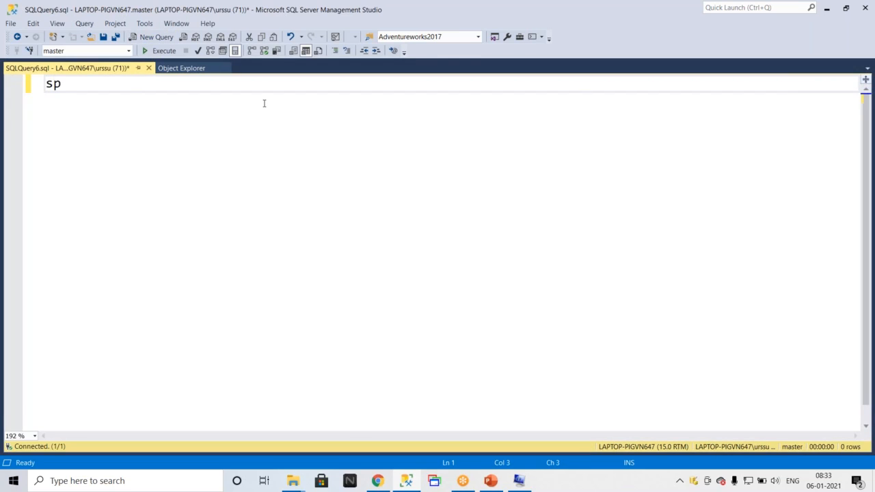
pyautogui.write('_configure')
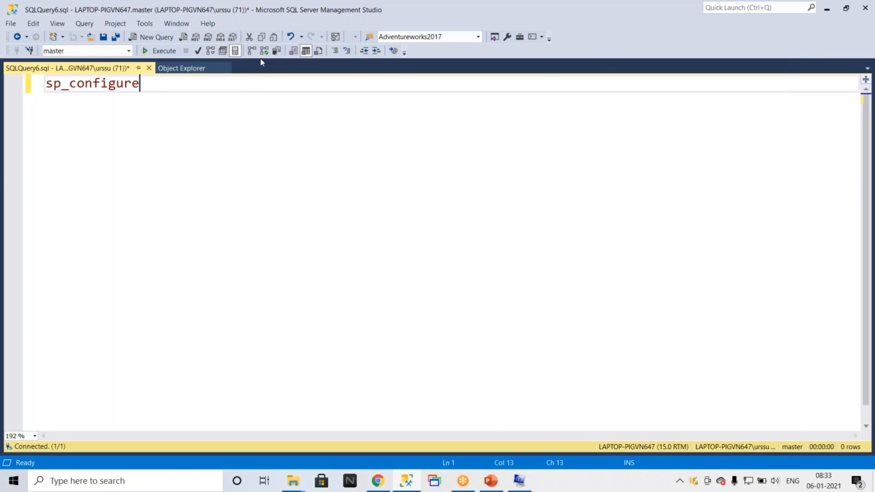
# Show the desktop, return to File Explorer and open the content folder on Data (D:).
pyautogui.press('super+d')
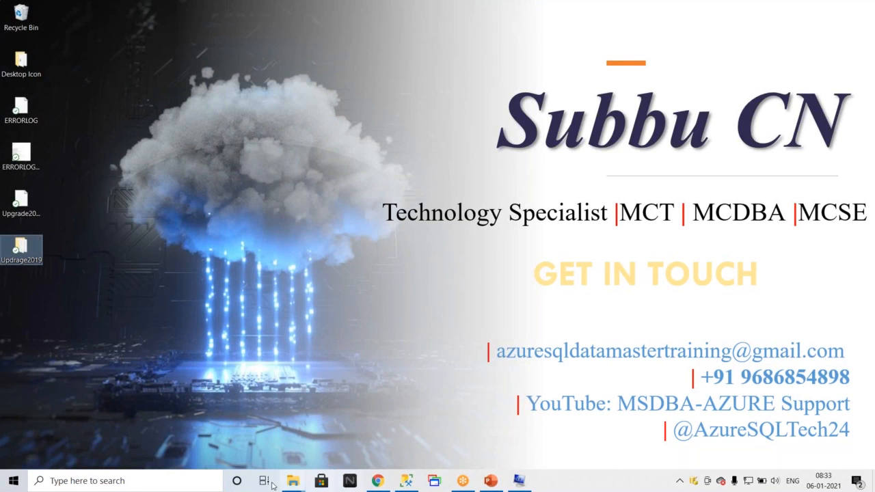
pyautogui.moveTo(298, 481)
pyautogui.click(277, 435)
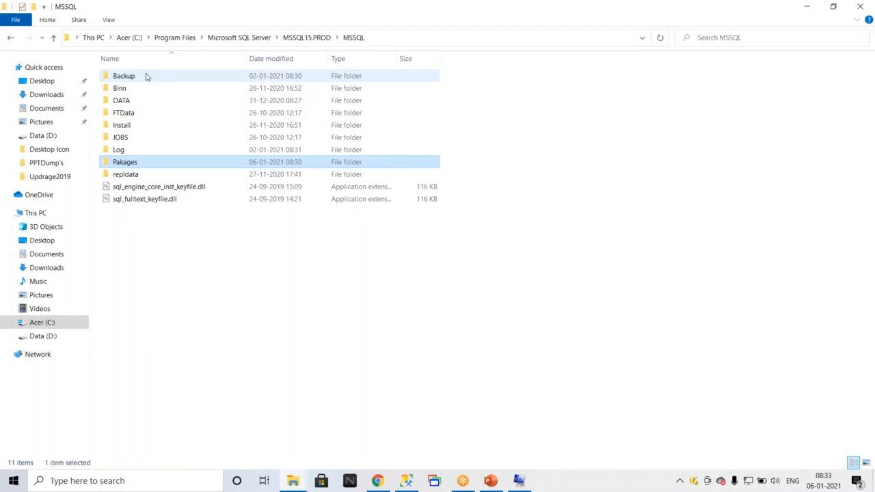
pyautogui.click(51, 336)
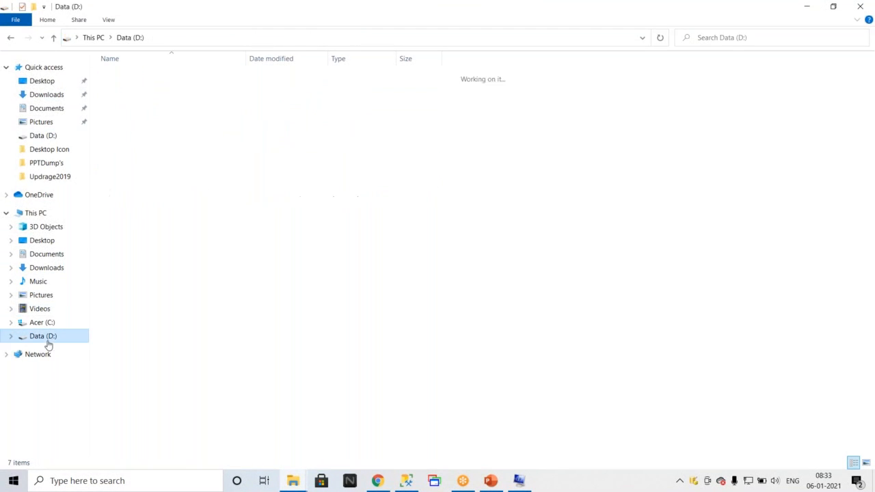
pyautogui.doubleClick(137, 137)
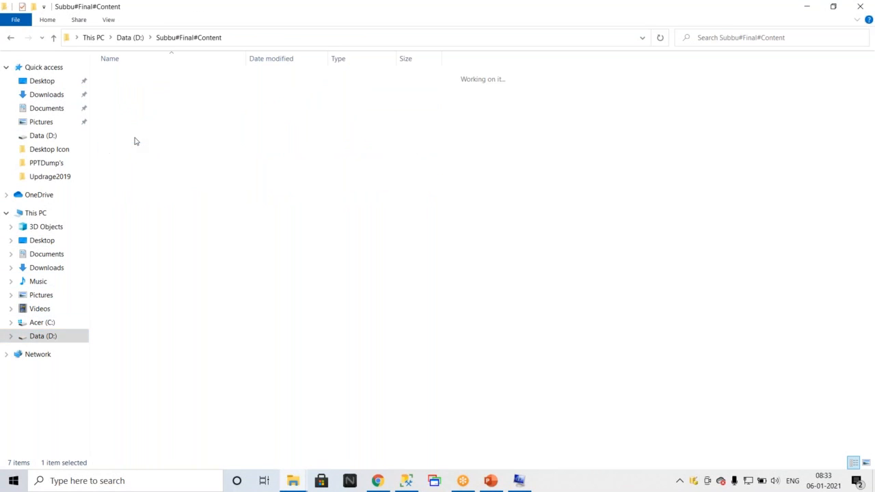
# Copy the SQLServer2019 folder from BinaryFiles to the root of Acer (C:).
pyautogui.doubleClick(140, 114)
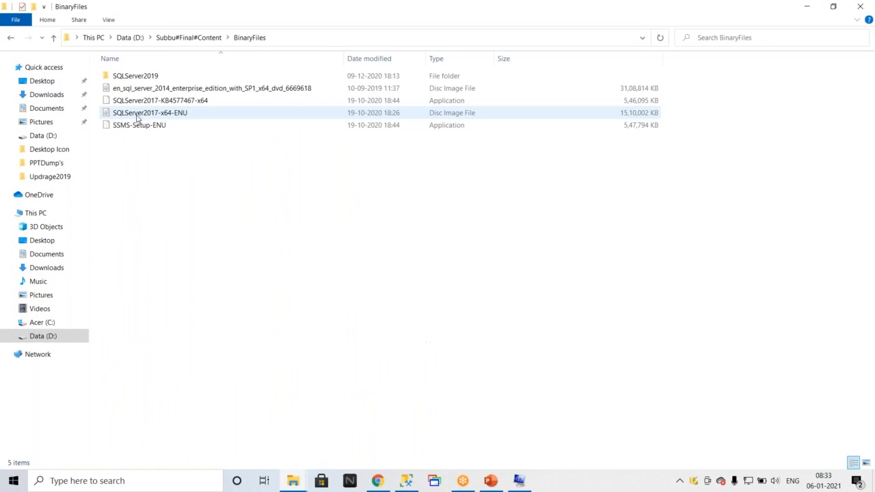
pyautogui.click(151, 77)
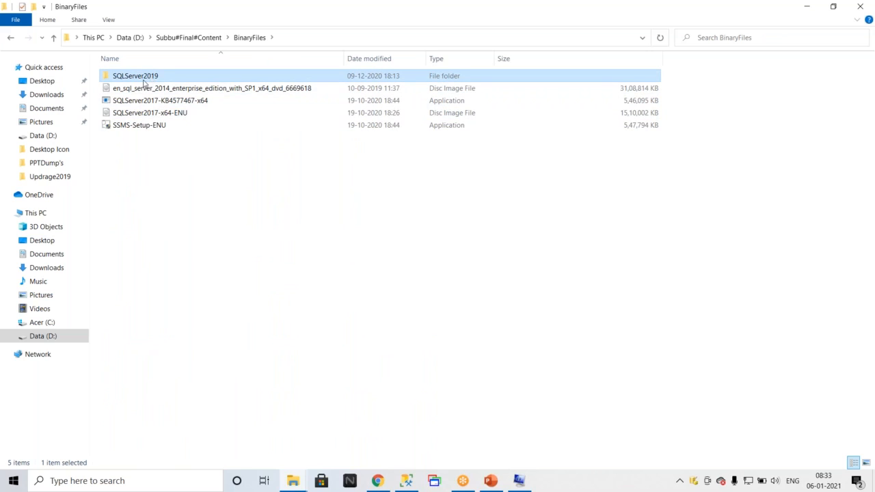
pyautogui.click(42, 323)
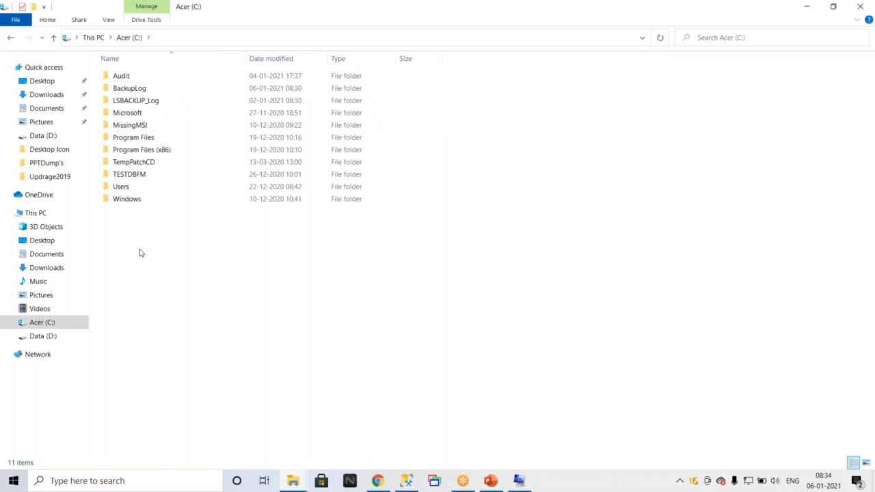
pyautogui.hotkey('ctrl', 'v')
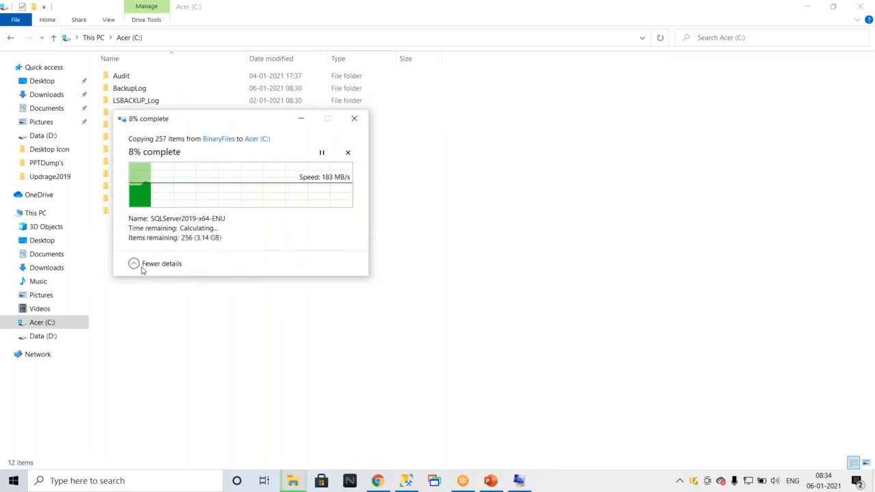
pyautogui.click(142, 266)
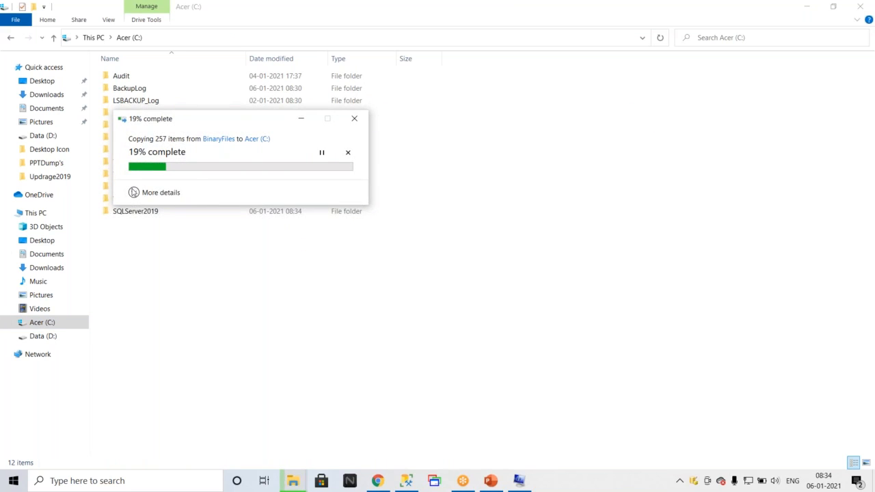
pyautogui.click(134, 192)
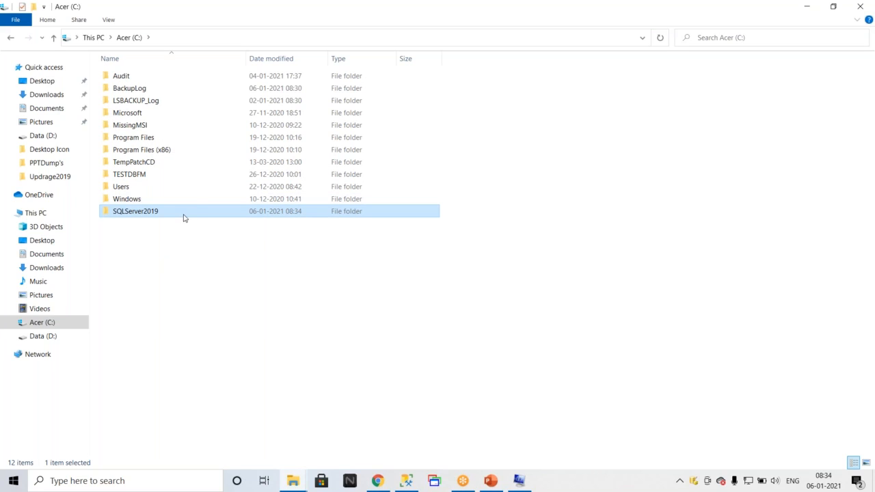
# Paste the SQLServer2019 folder into Data (D:) and delete it there again.
pyautogui.press('F2')
pyautogui.press('Return')
pyautogui.click(42, 335)
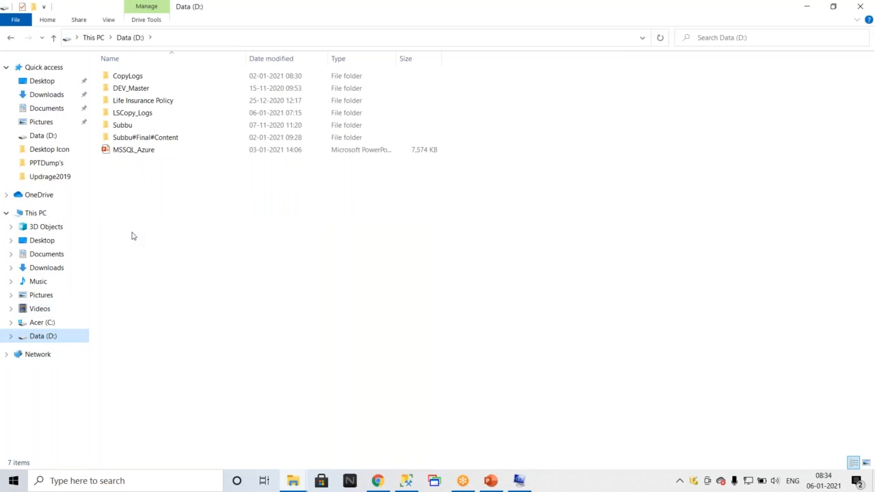
pyautogui.hotkey('ctrl', 'v')
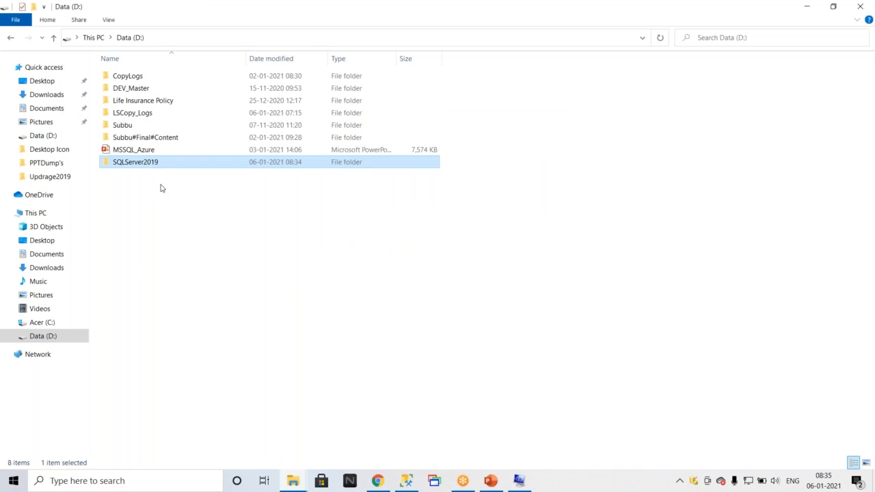
pyautogui.press('Delete')
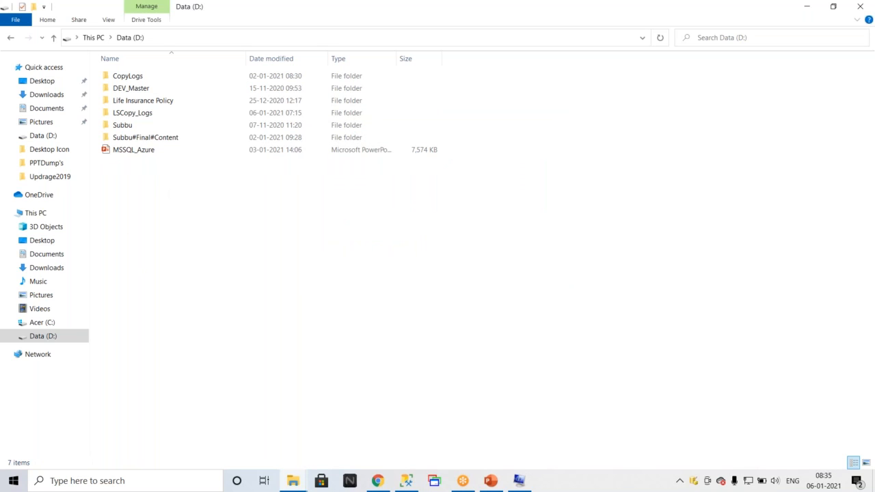
# Delete the SQLServer2019 folder from Acer (C:).
pyautogui.click(44, 322)
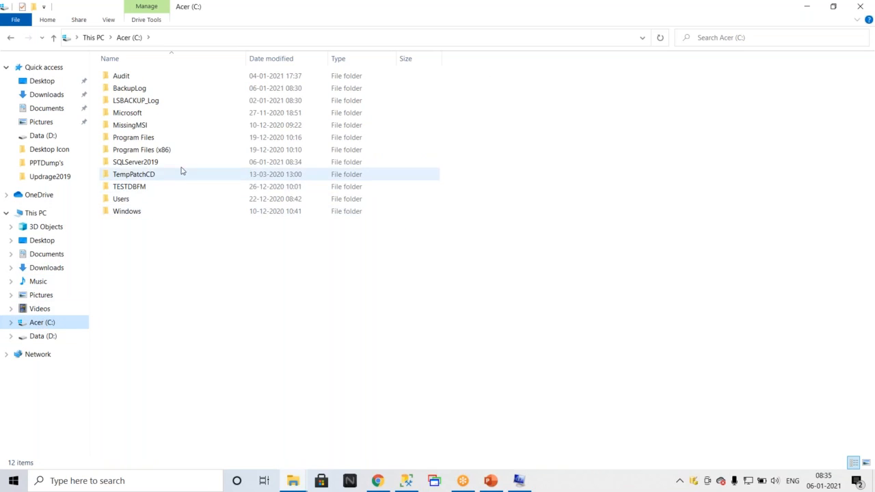
pyautogui.click(145, 166)
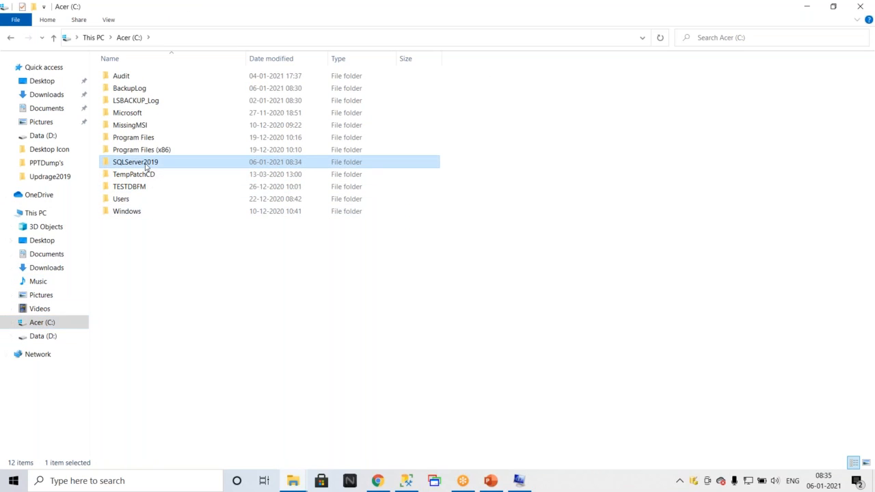
pyautogui.press('Delete')
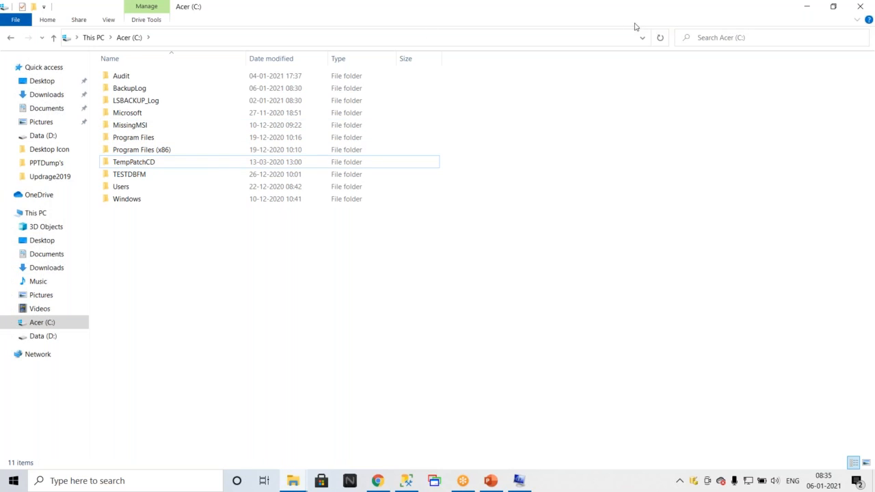
# Return to the SQL Server Management Studio query, scroll through the sp_configure results and select all result rows.
pyautogui.hotkey('alt', 'Tab')
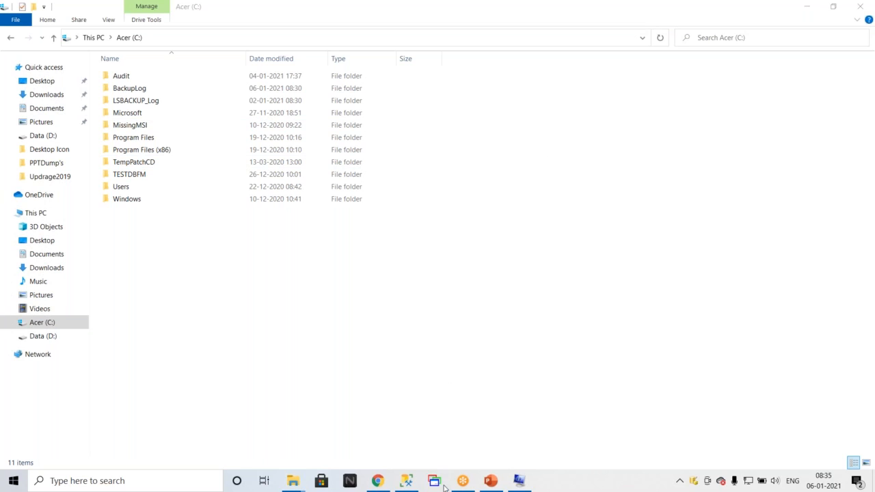
pyautogui.click(378, 482)
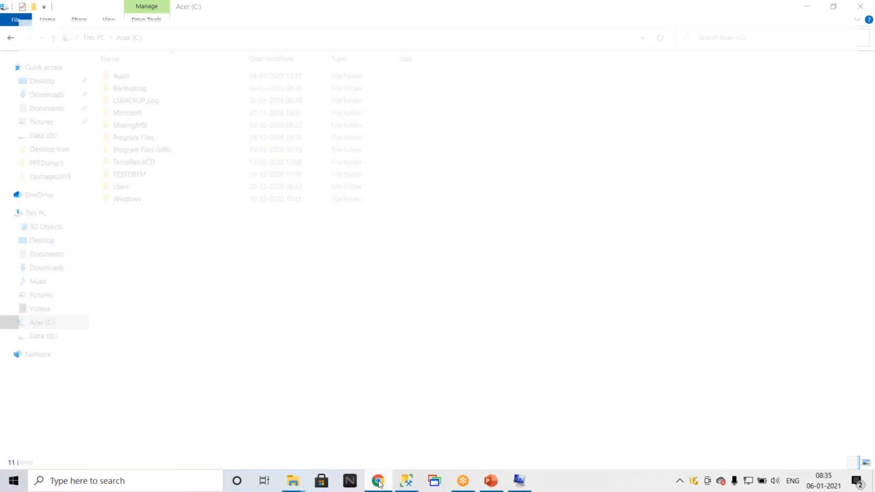
pyautogui.click(406, 480)
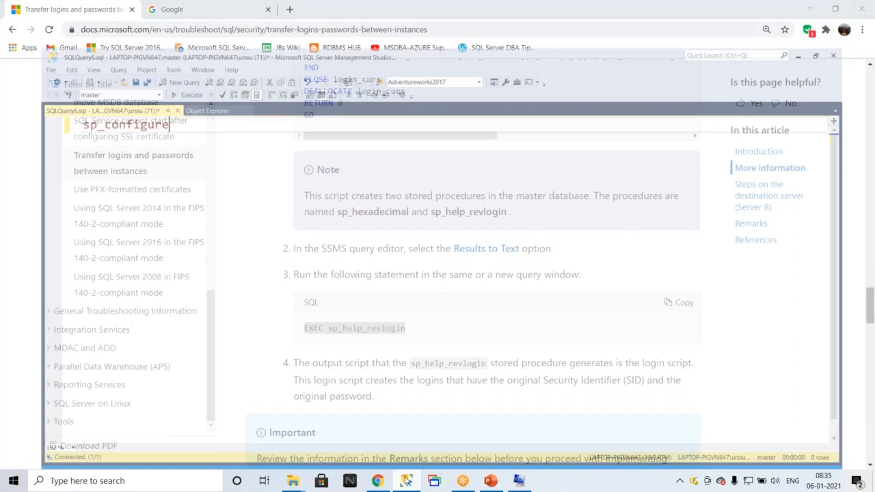
pyautogui.click(163, 51)
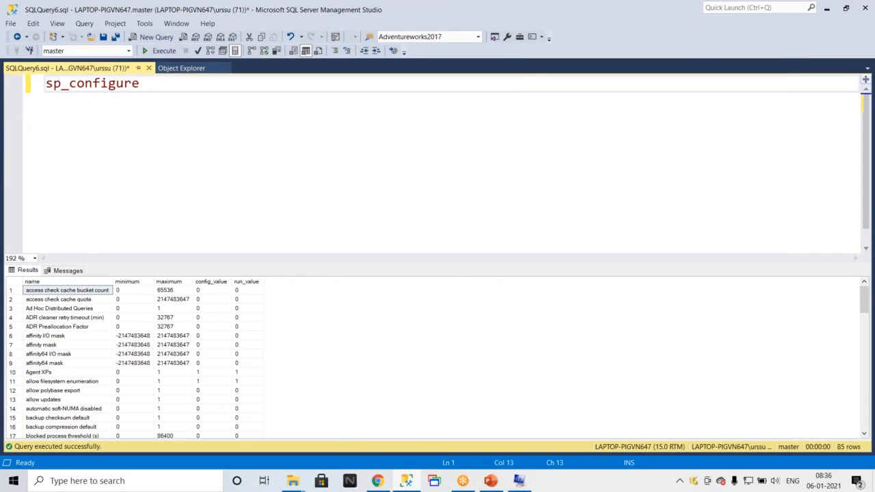
pyautogui.click(79, 346)
pyautogui.scroll(-20, 80, 347)
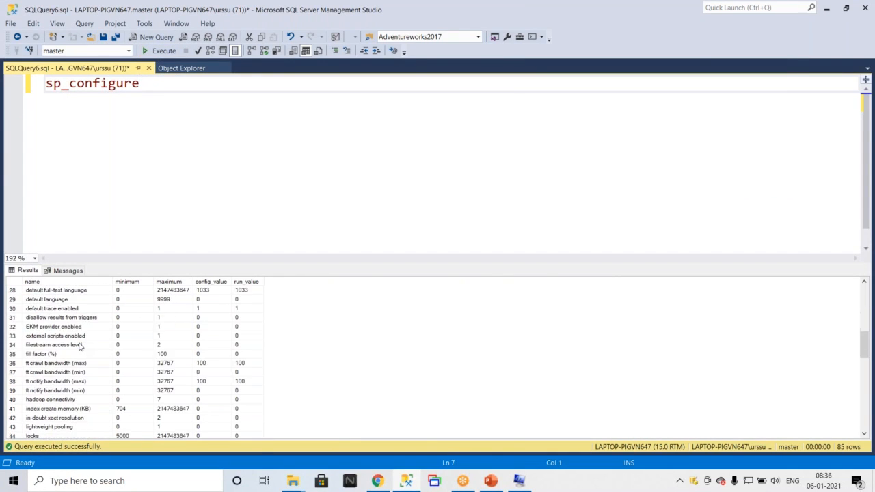
pyautogui.scroll(13, 81, 346)
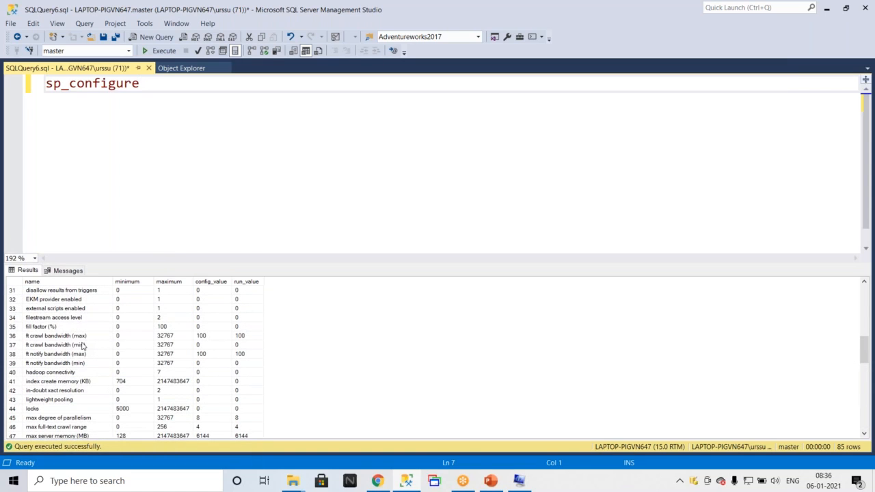
pyautogui.scroll(10, 82, 345)
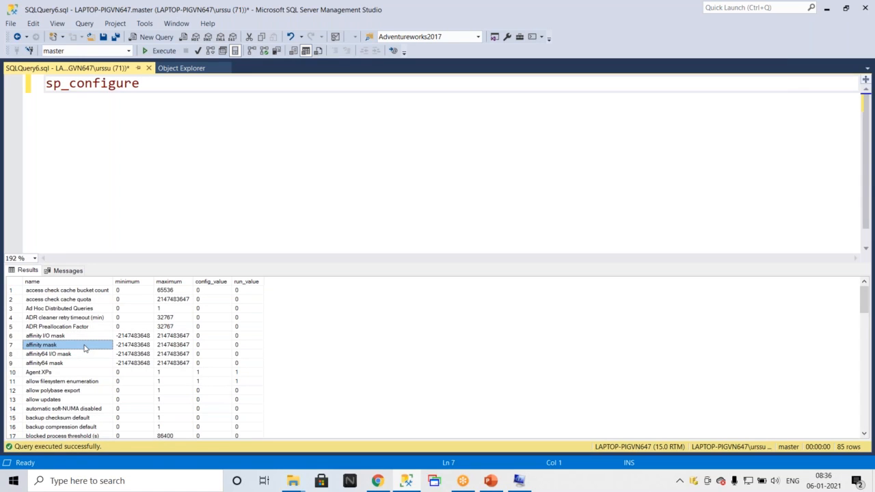
pyautogui.scroll(-4, 85, 347)
pyautogui.click(85, 345)
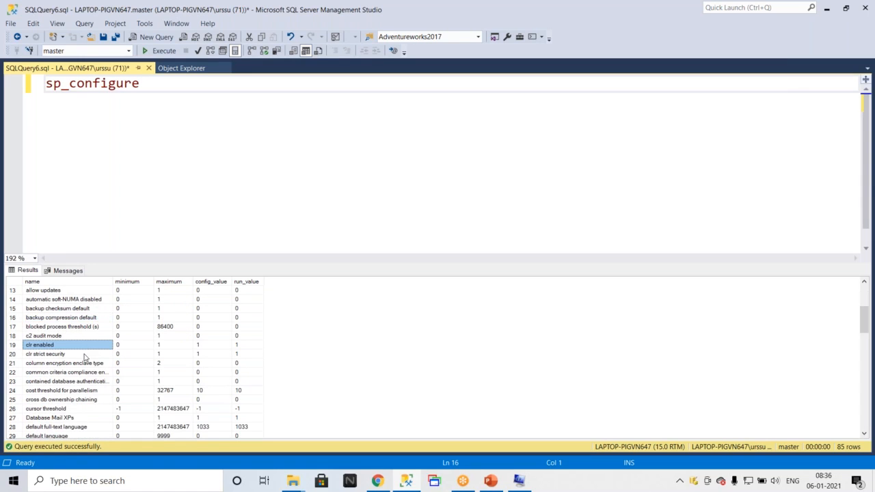
pyautogui.scroll(-19, 84, 356)
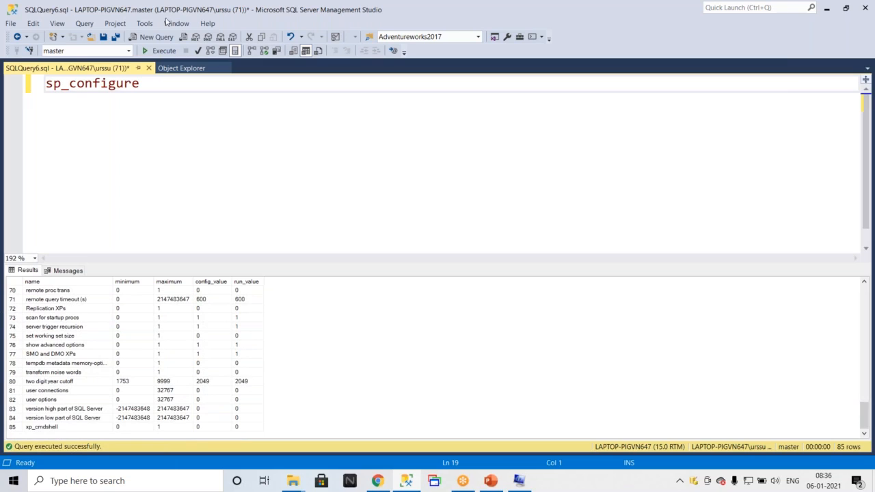
pyautogui.click(73, 354)
pyautogui.hotkey('ctrl', 'a')
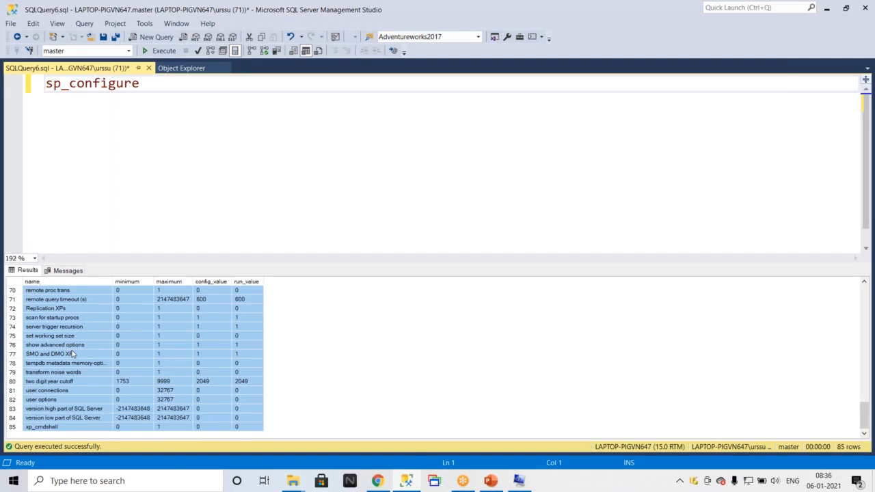
# In the Updrage2019 folder, create a new text document named SP_Configure.
pyautogui.click(293, 483)
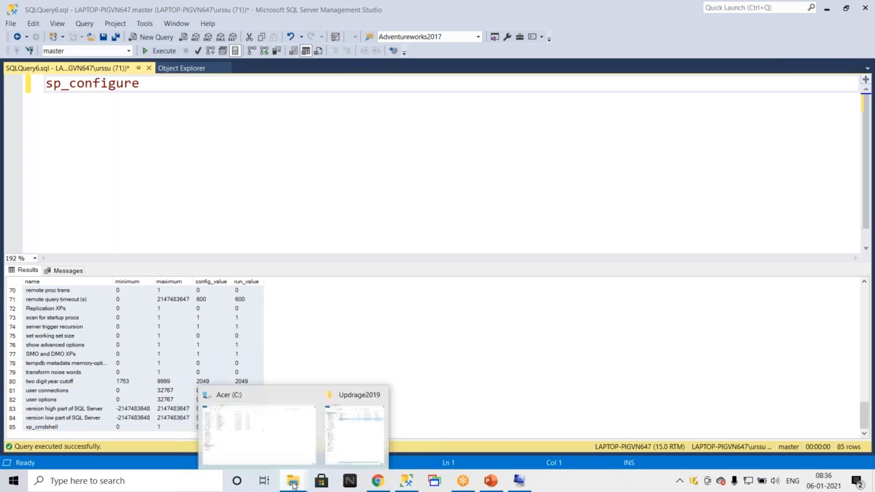
pyautogui.click(350, 432)
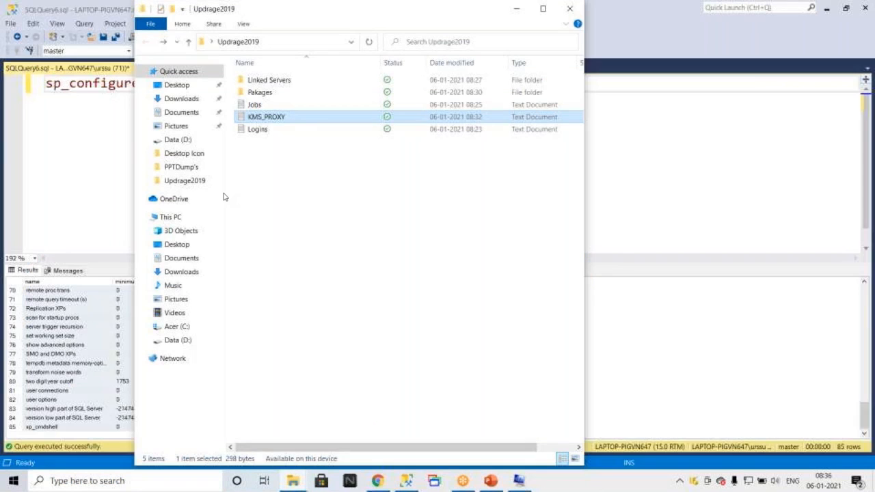
pyautogui.rightClick(265, 165)
pyautogui.moveTo(347, 361)
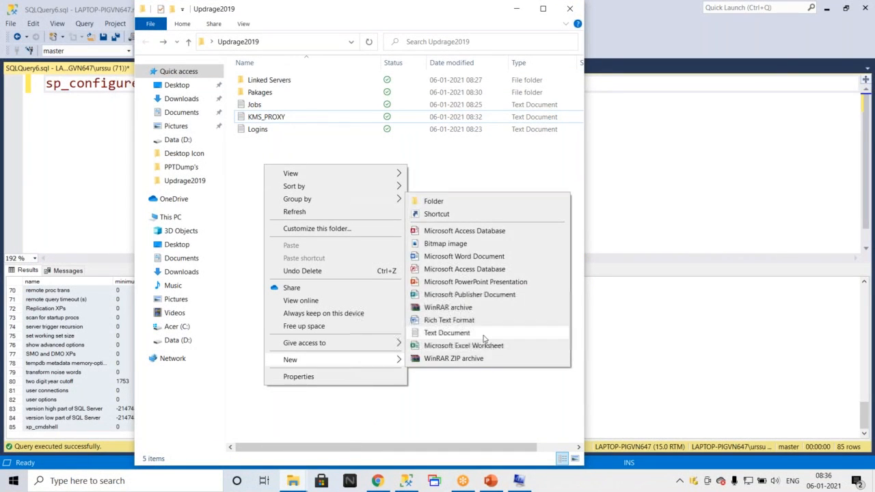
pyautogui.click(472, 335)
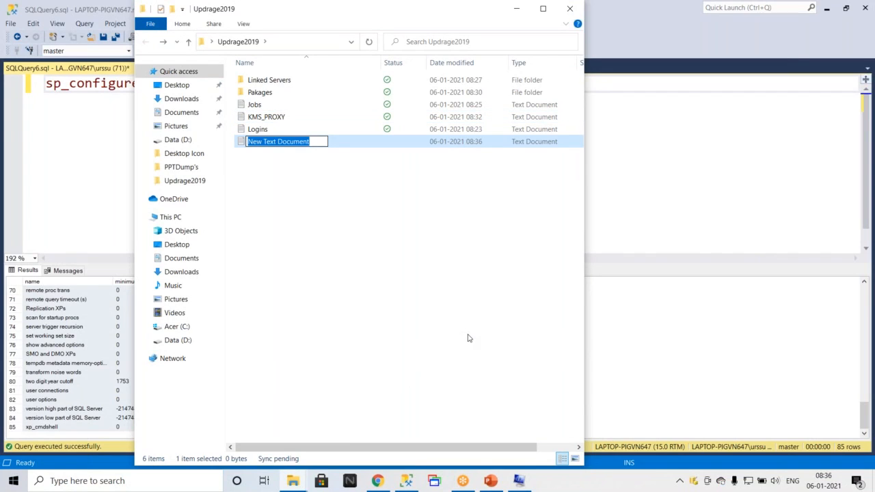
pyautogui.write('SP_')
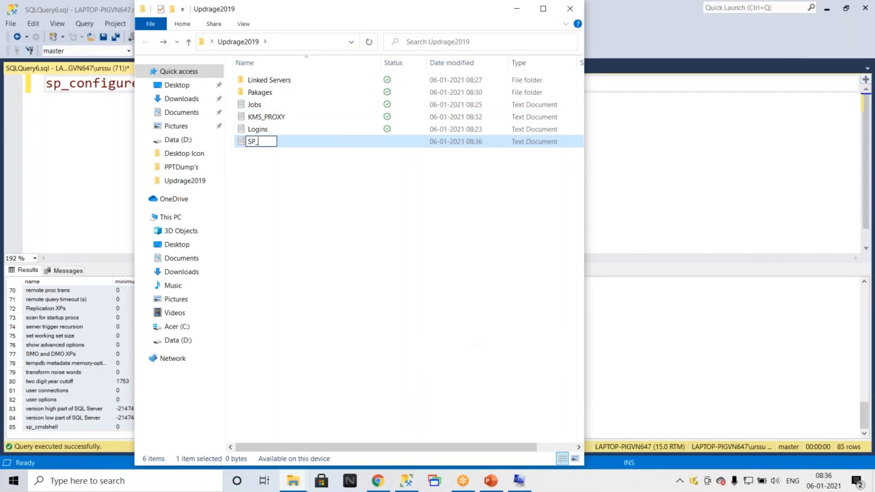
pyautogui.write('COnfigure')
pyautogui.press('BackSpace')
pyautogui.write('o')
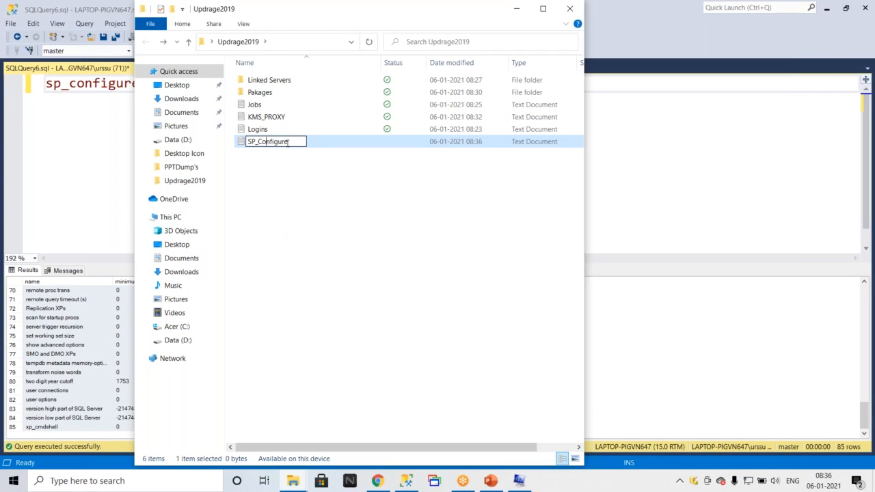
pyautogui.click(270, 188)
# Open SP_Configure, paste the configuration results into it, close it and minimize the folder window.
pyautogui.doubleClick(277, 147)
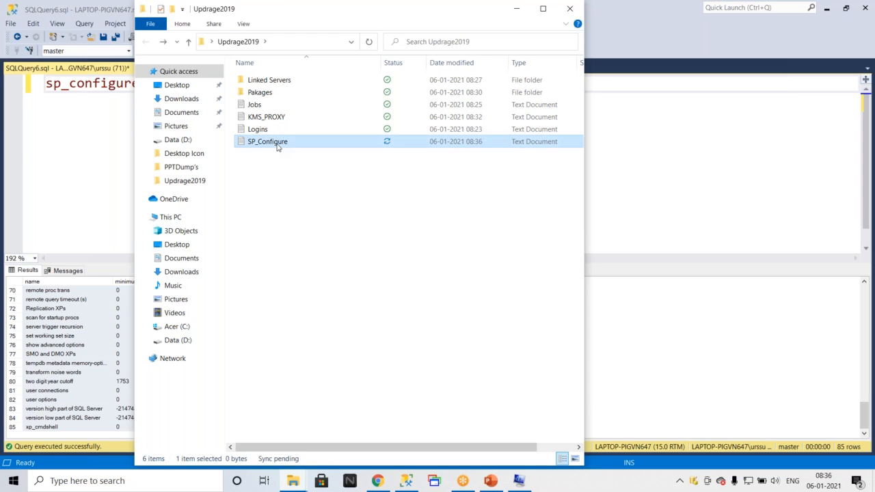
pyautogui.hotkey('ctrl', 'v')
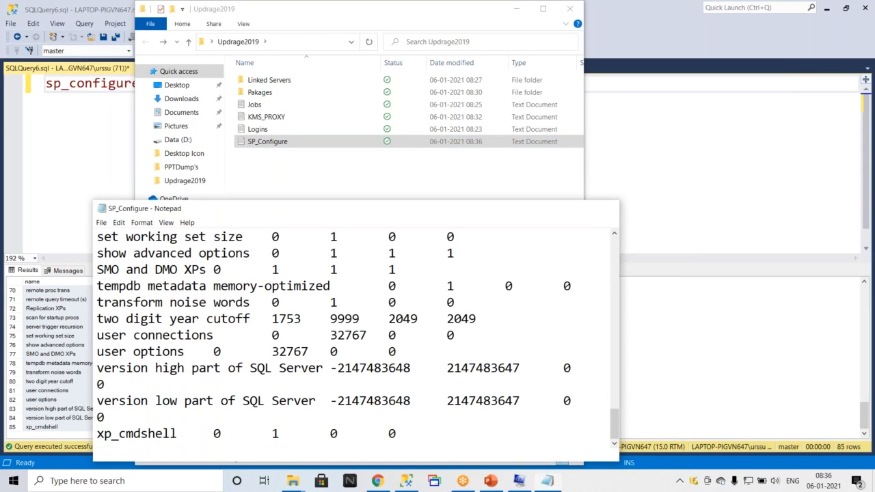
pyautogui.click(605, 207)
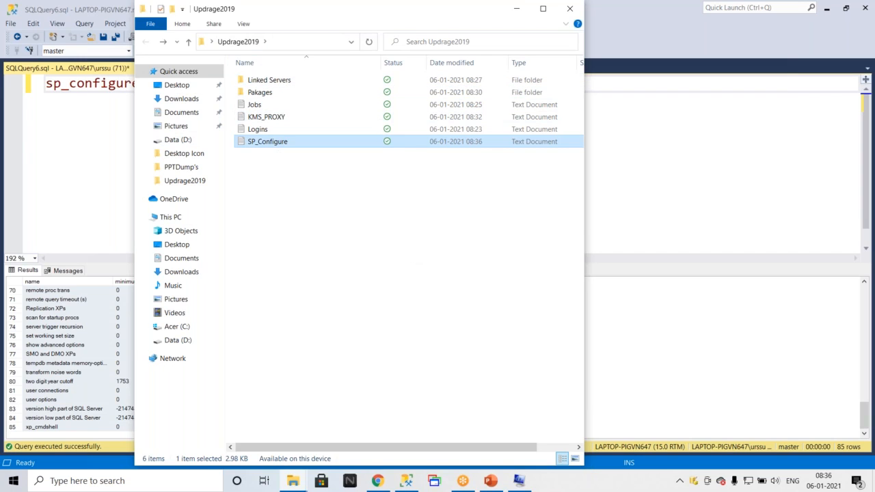
pyautogui.click(578, 9)
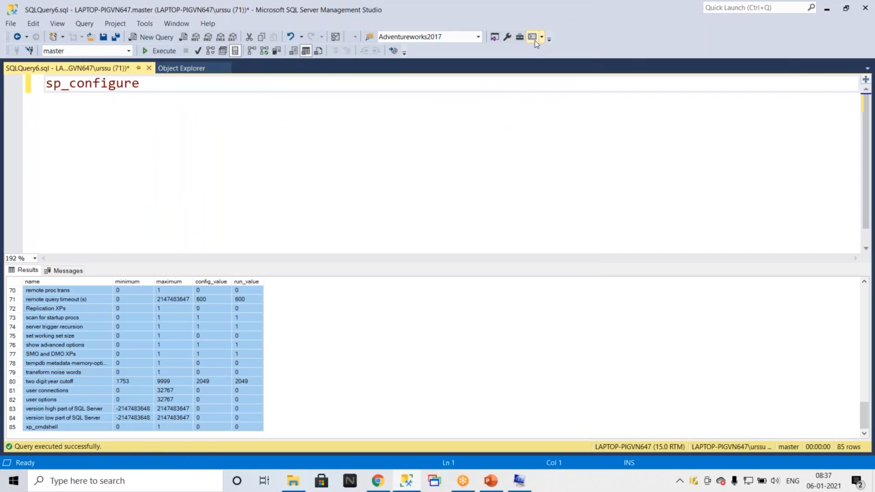
# Review the upgrade steps slide in the presentation, then return to the query window.
pyautogui.click(489, 481)
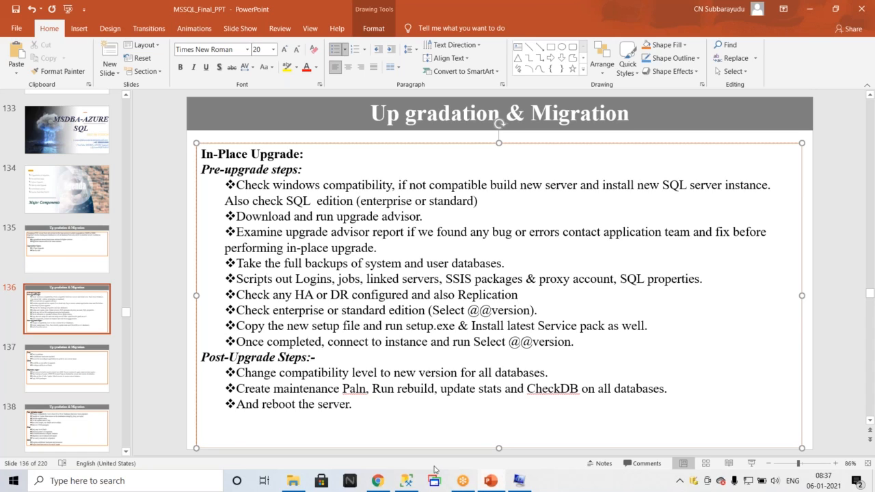
pyautogui.click(406, 481)
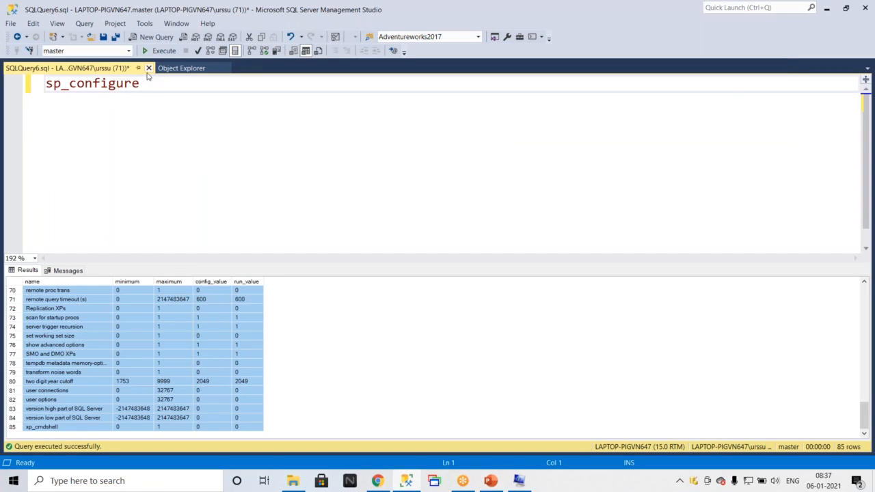
pyautogui.moveTo(143, 82); pyautogui.dragTo(6, 77)
pyautogui.write('sel')
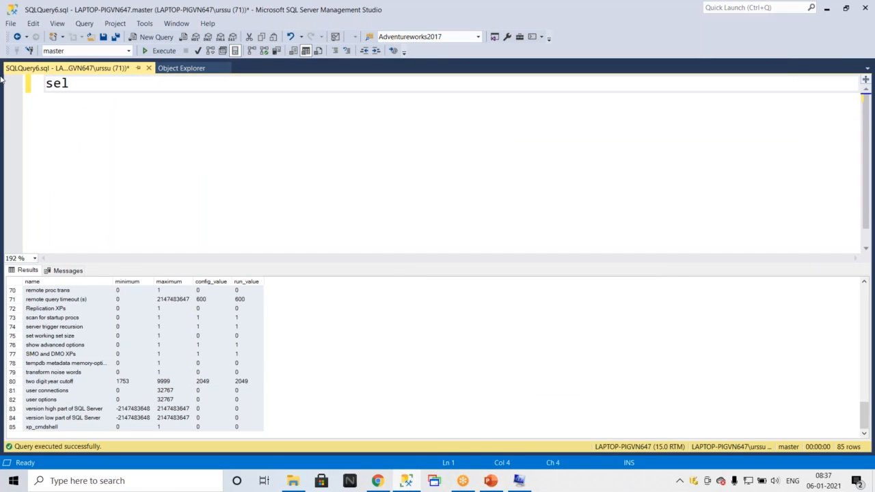
pyautogui.write('ect ')
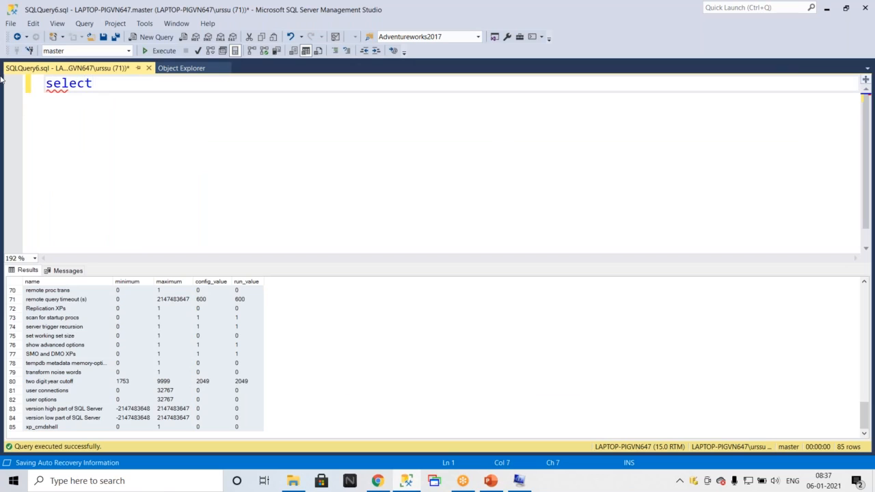
pyautogui.write('@@')
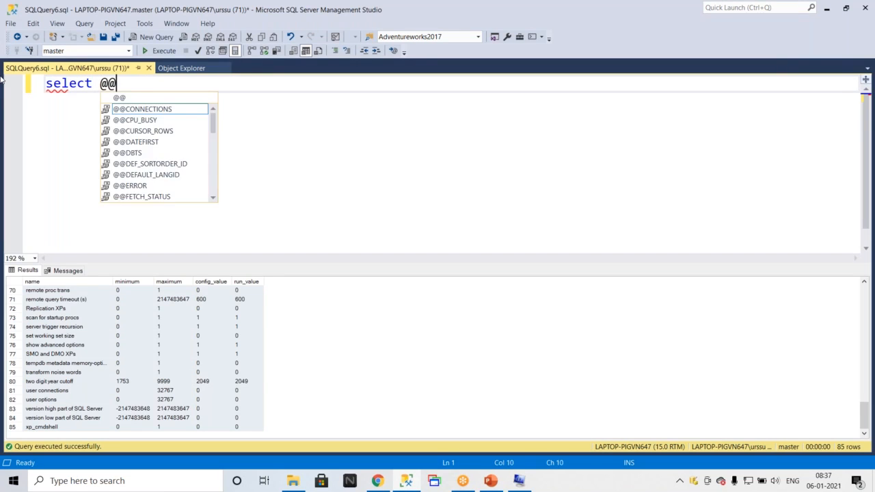
pyautogui.write('version')
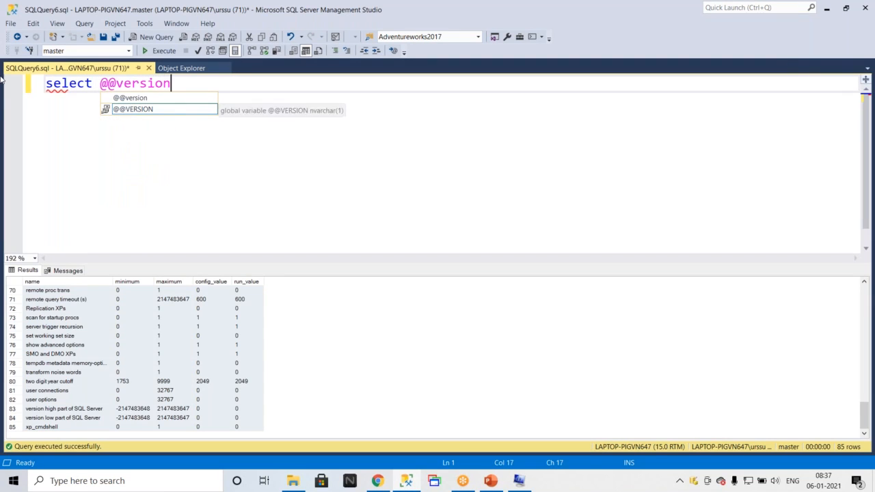
pyautogui.doubleClick(155, 110)
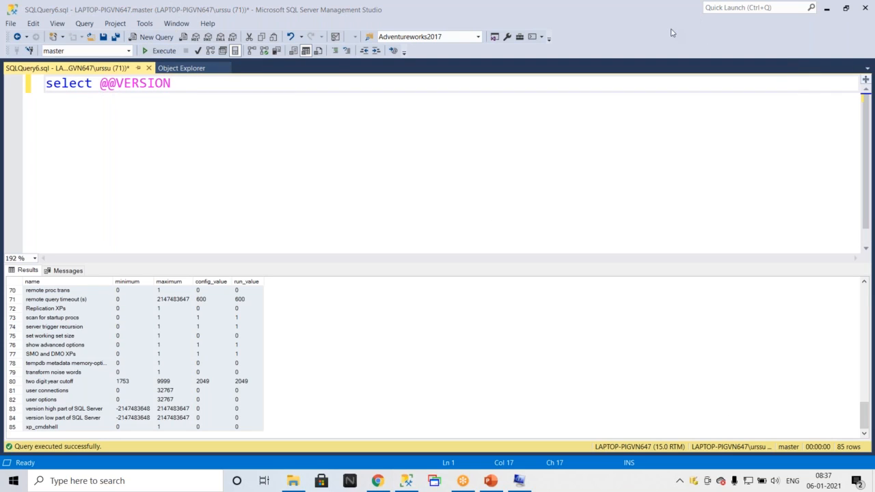
pyautogui.click(224, 69)
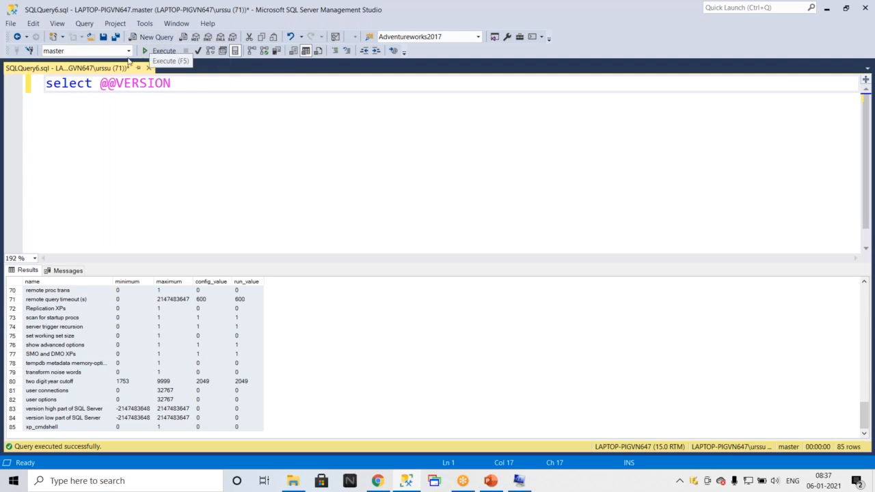
pyautogui.click(148, 68)
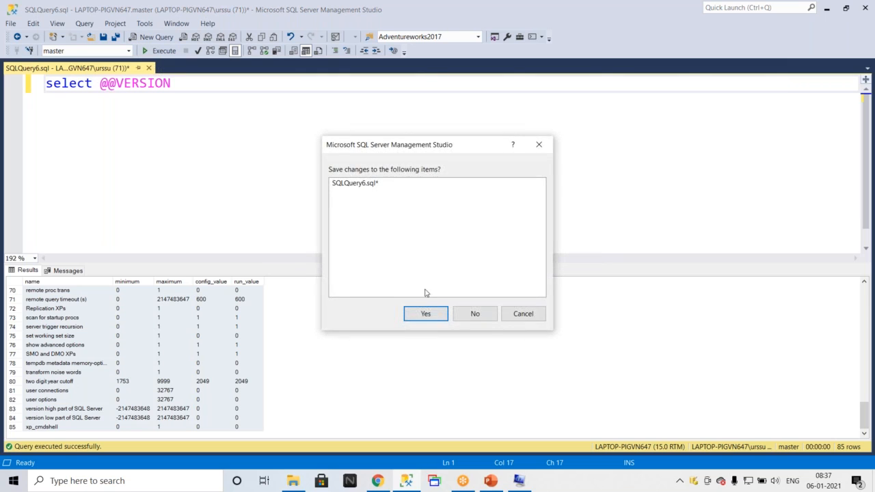
pyautogui.click(474, 313)
# Open Object Explorer and connect to the LAPTOP-PIGVN647\TEST Database Engine instance.
pyautogui.click(57, 23)
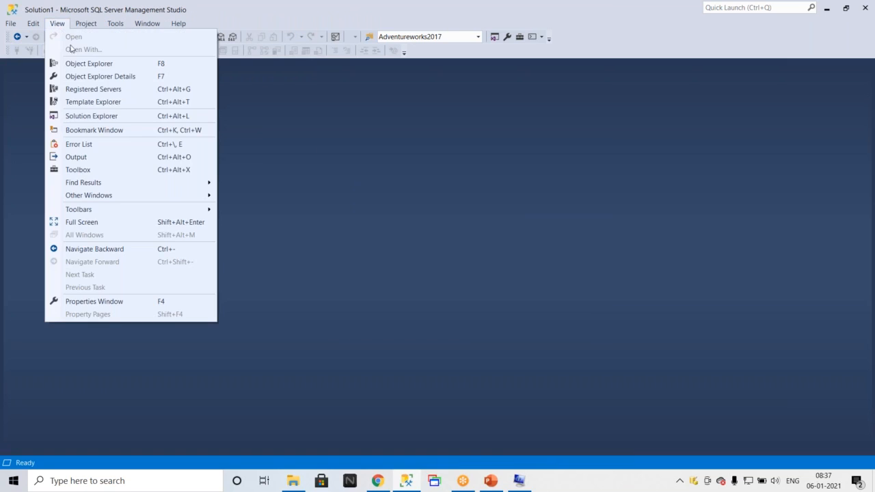
pyautogui.click(75, 63)
pyautogui.click(35, 82)
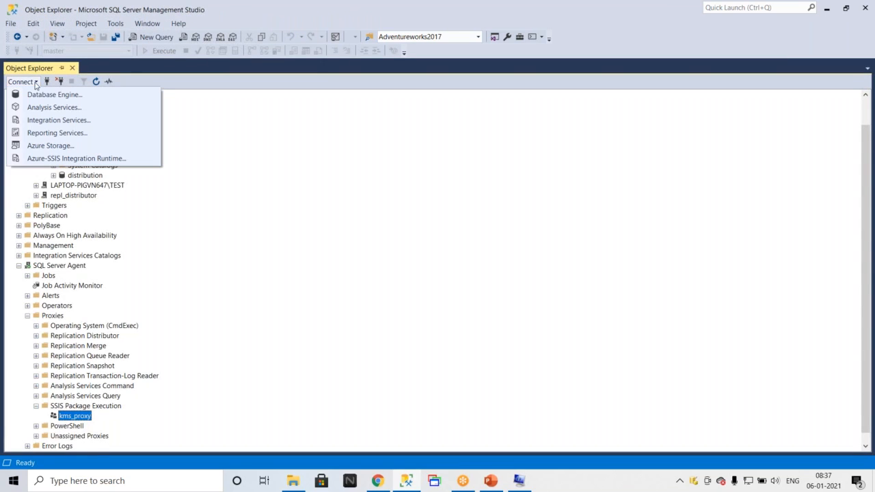
pyautogui.click(46, 82)
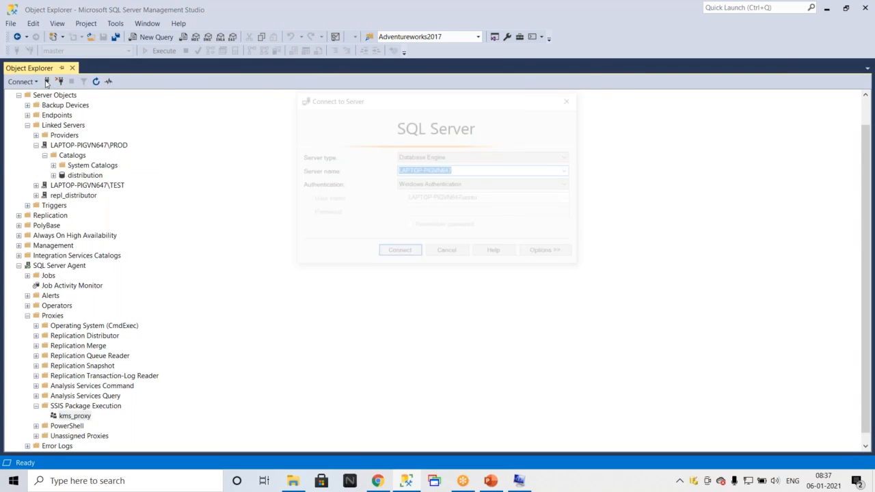
pyautogui.click(569, 171)
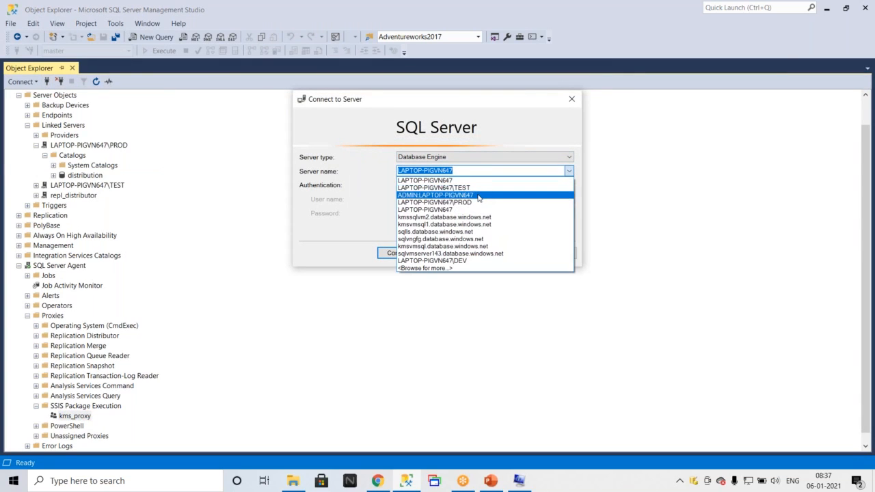
pyautogui.click(438, 187)
pyautogui.click(399, 253)
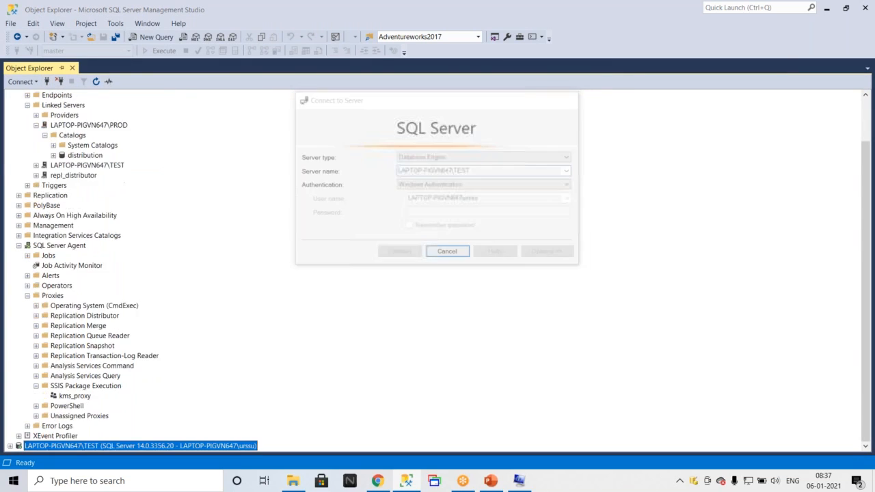
# Disconnect the LAPTOP-PIGVN647 default instance from Object Explorer.
pyautogui.scroll(5, 20, 273)
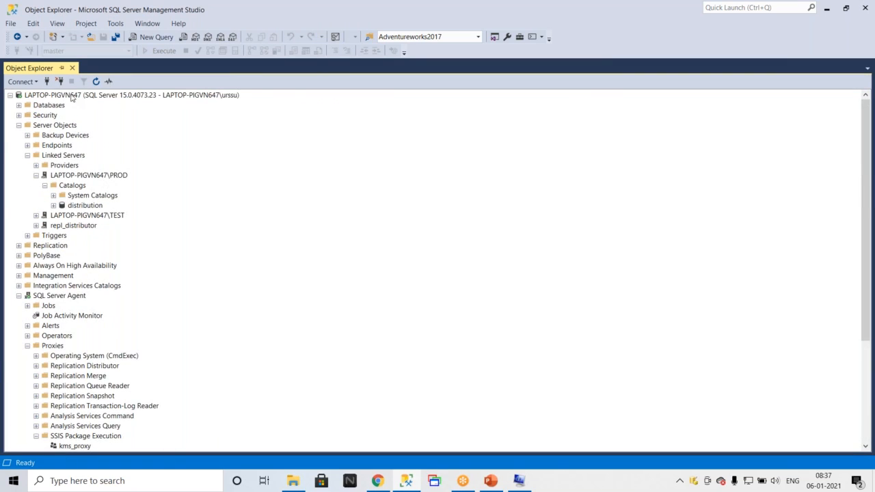
pyautogui.click(72, 95)
pyautogui.click(59, 82)
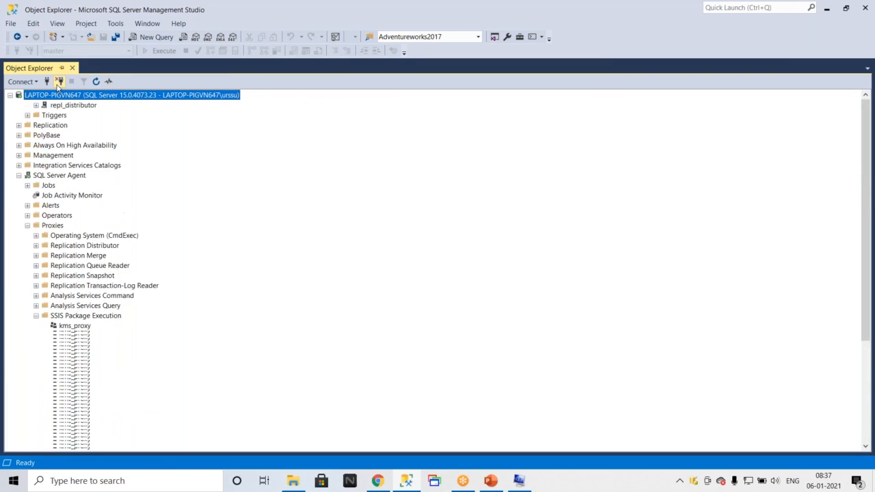
pyautogui.click(152, 37)
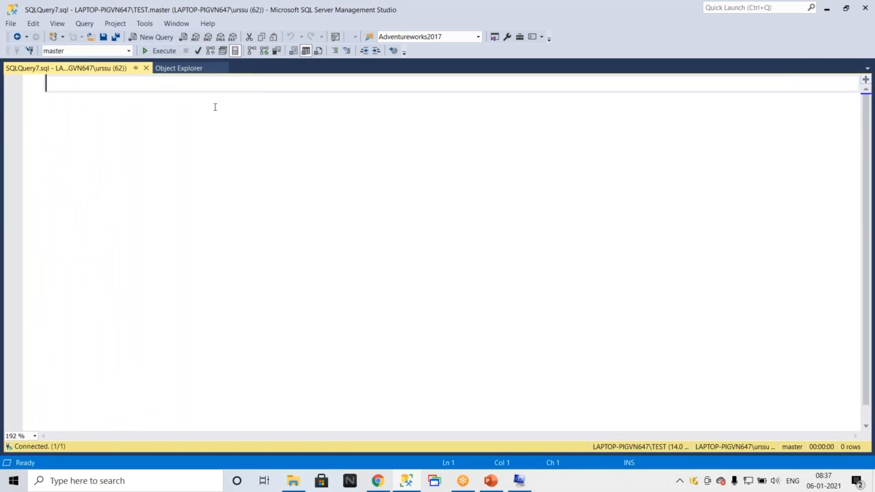
pyautogui.write('sel;e')
pyautogui.press('BackSpace')
pyautogui.write('ele')
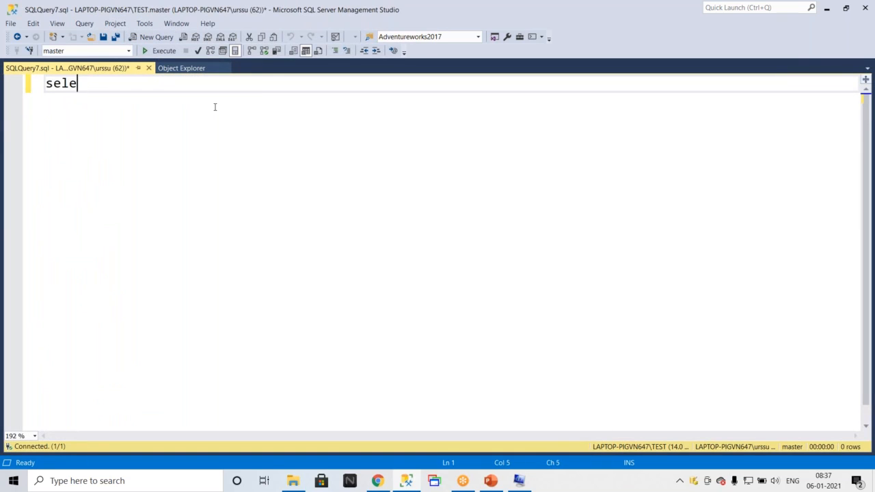
pyautogui.write('ct @')
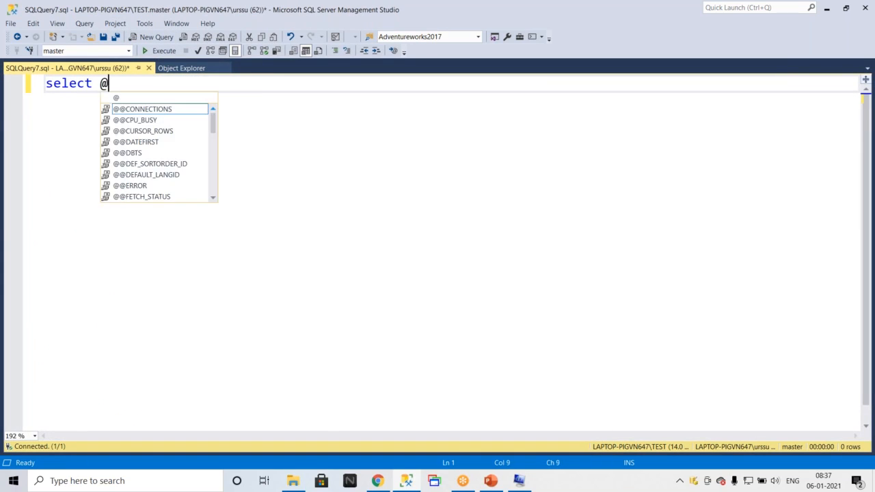
pyautogui.write('@version')
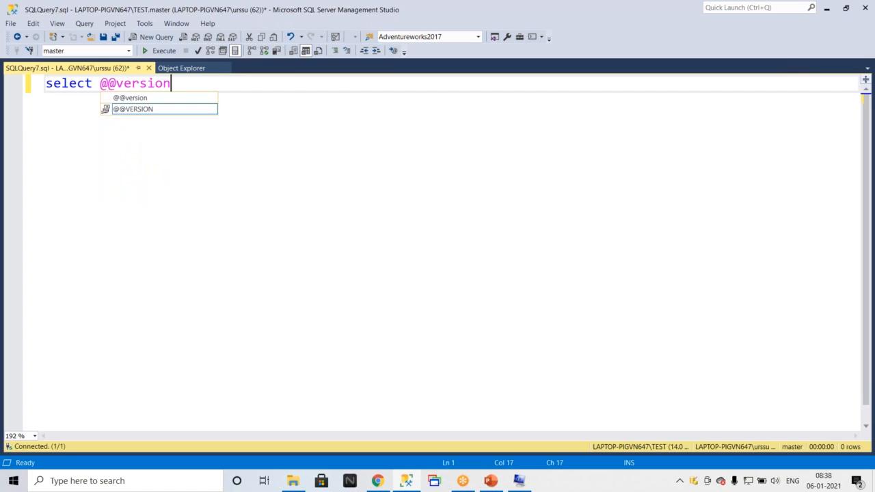
pyautogui.press('F5')
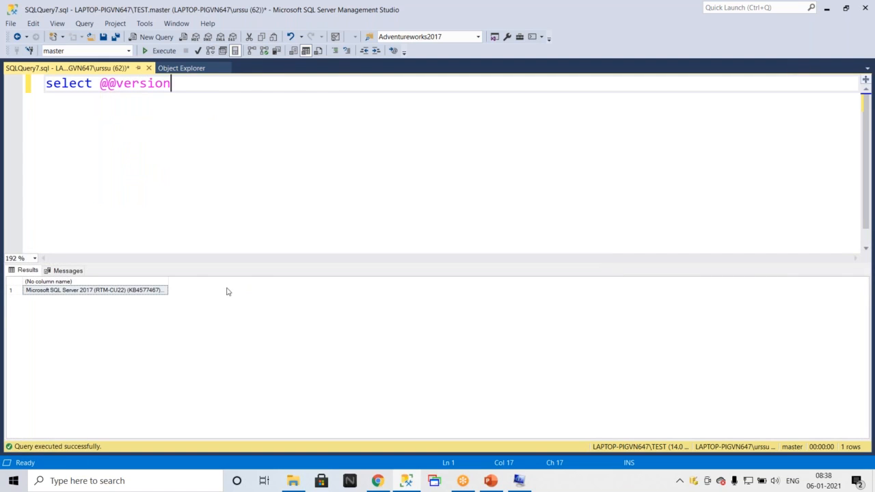
pyautogui.doubleClick(168, 281)
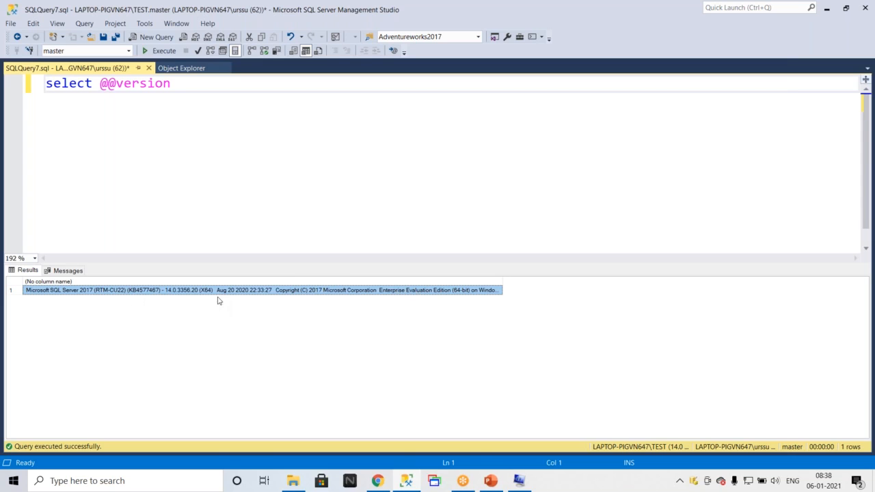
# Open the BinaryFiles folder inside Subbu#Final#Content on the Data (D:) drive.
pyautogui.click(293, 482)
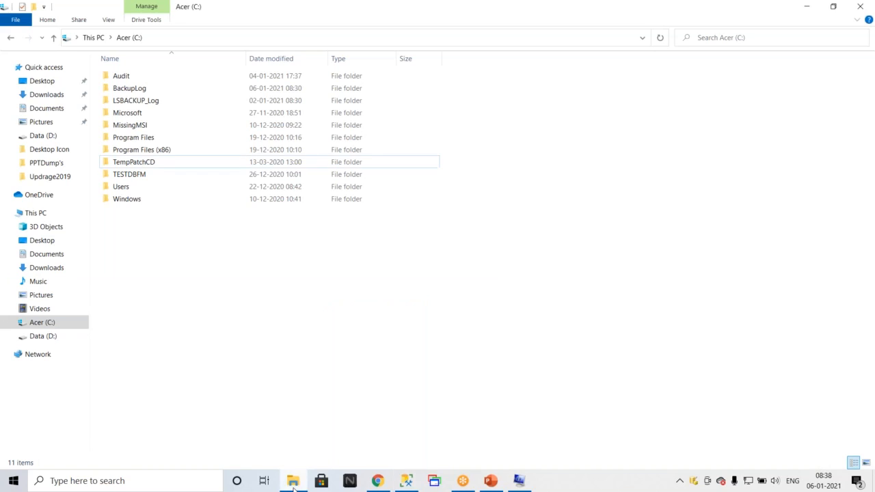
pyautogui.click(48, 339)
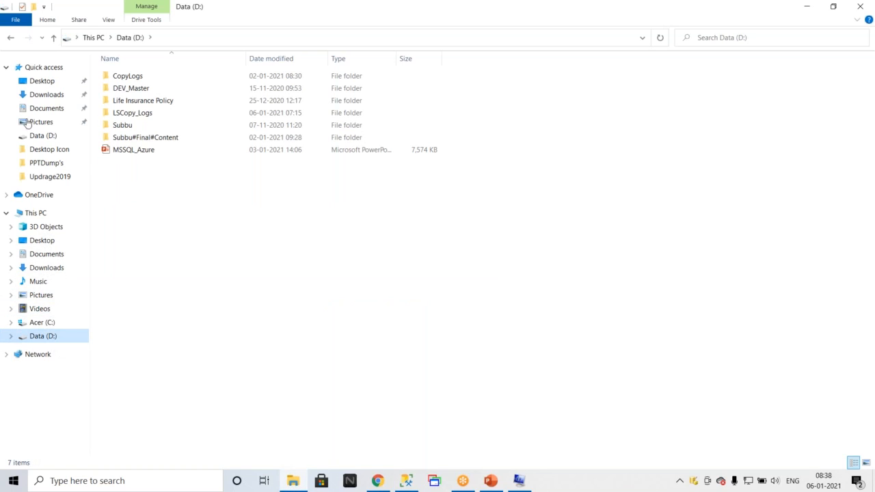
pyautogui.click(146, 138)
pyautogui.doubleClick(146, 138)
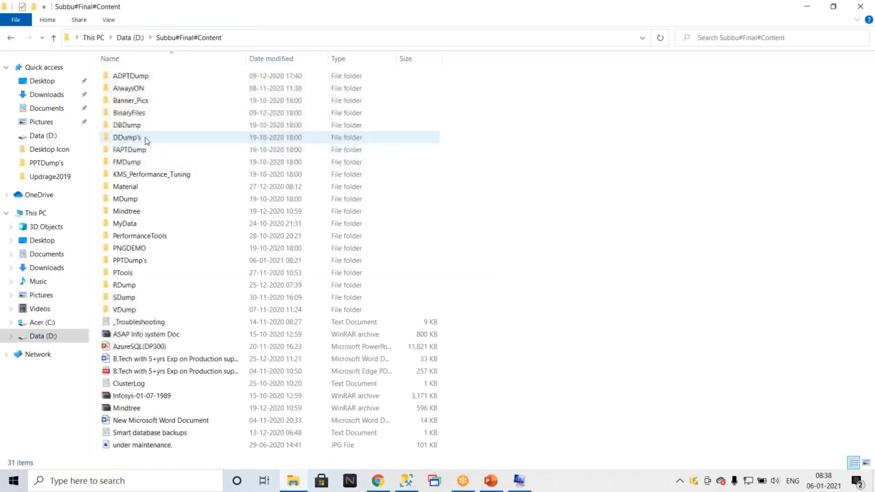
pyautogui.doubleClick(138, 115)
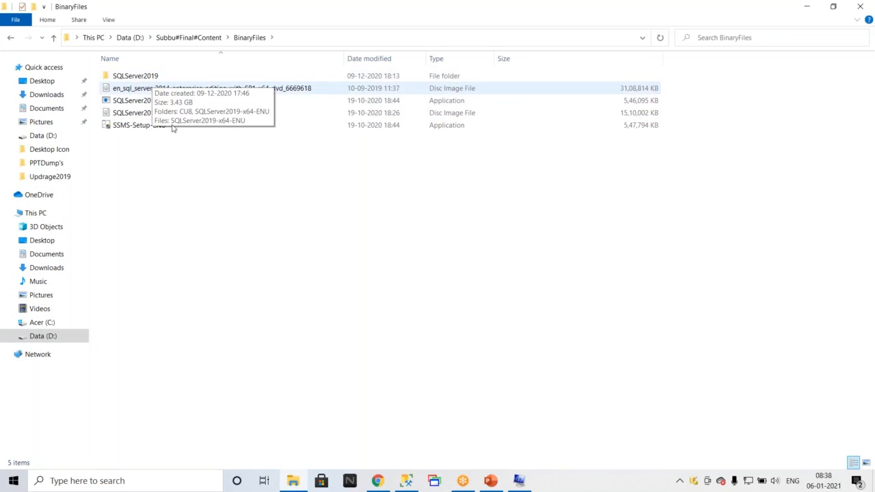
pyautogui.press('super+r')
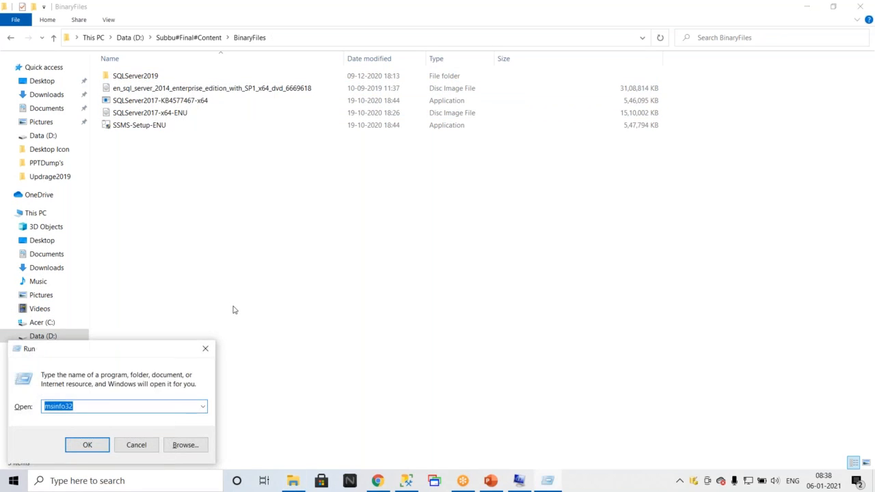
pyautogui.write('\\\\')
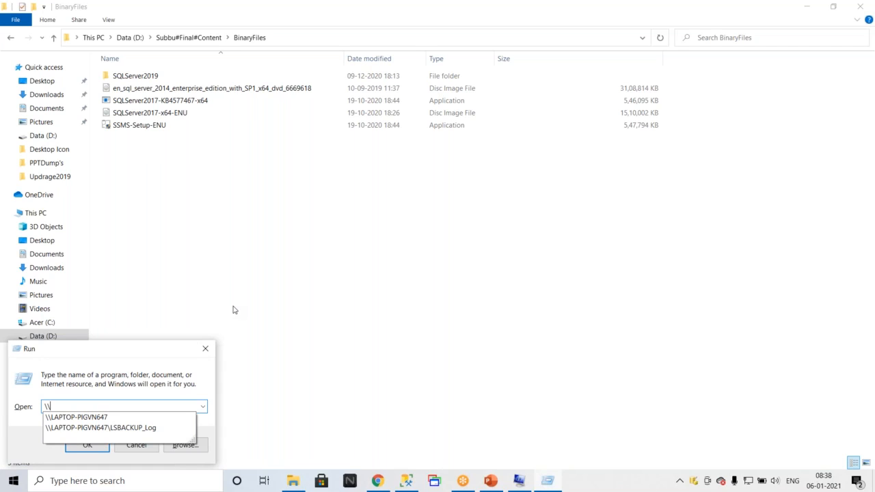
pyautogui.press('Down')
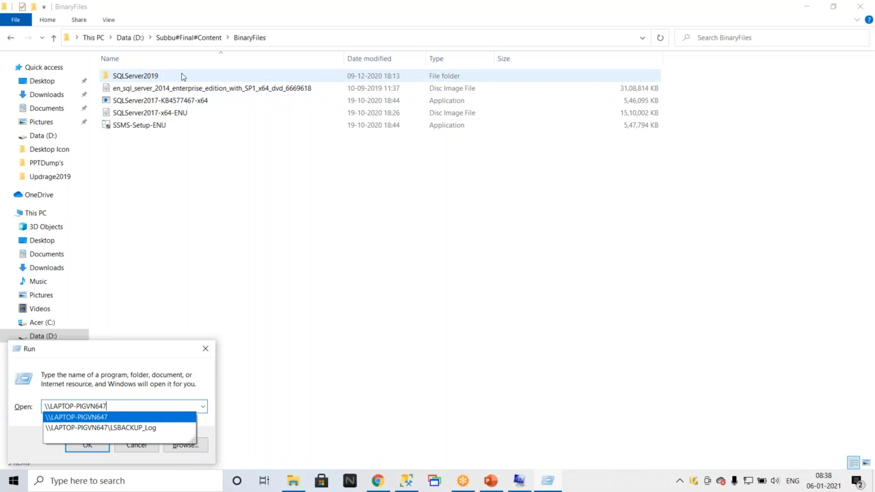
pyautogui.click(243, 227)
# Mount the SQLServer2019-x64-ENU disc image from the SQLServer2019 folder.
pyautogui.doubleClick(140, 76)
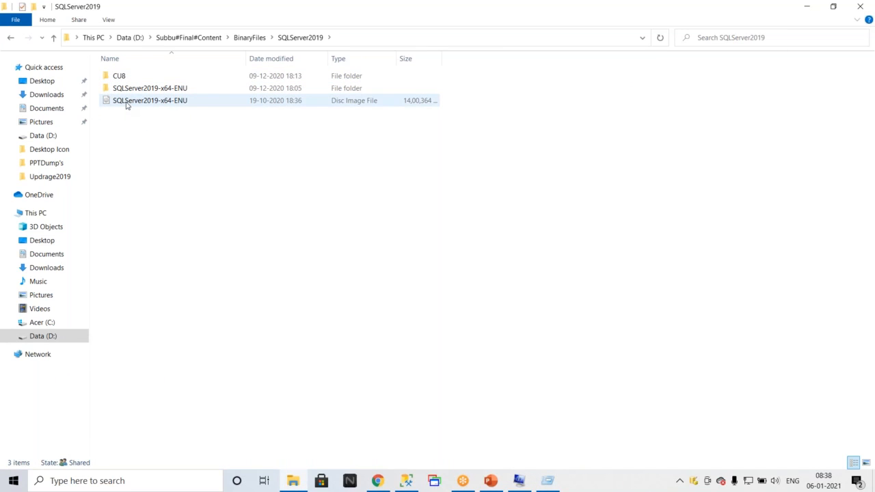
pyautogui.doubleClick(126, 102)
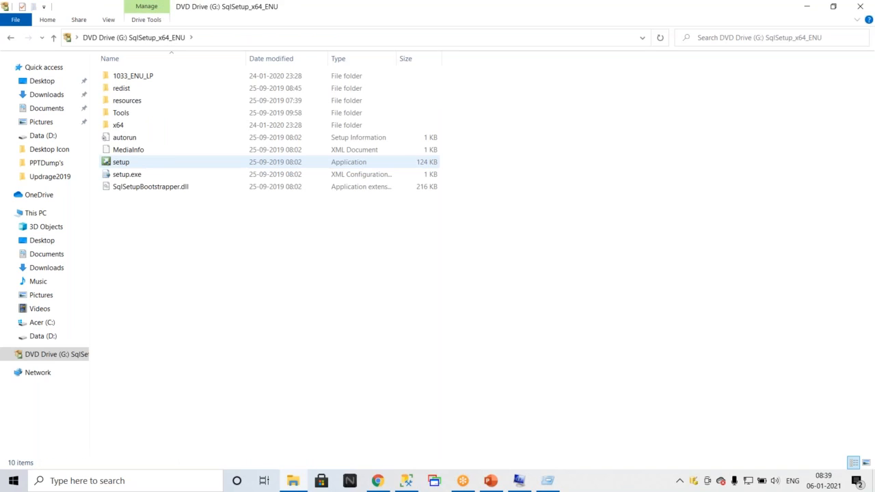
pyautogui.click(132, 165)
pyautogui.doubleClick(132, 165)
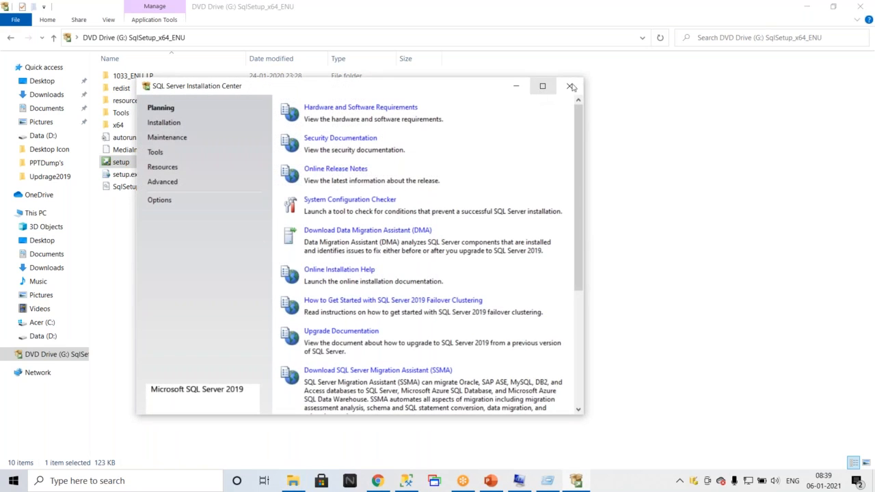
pyautogui.click(571, 86)
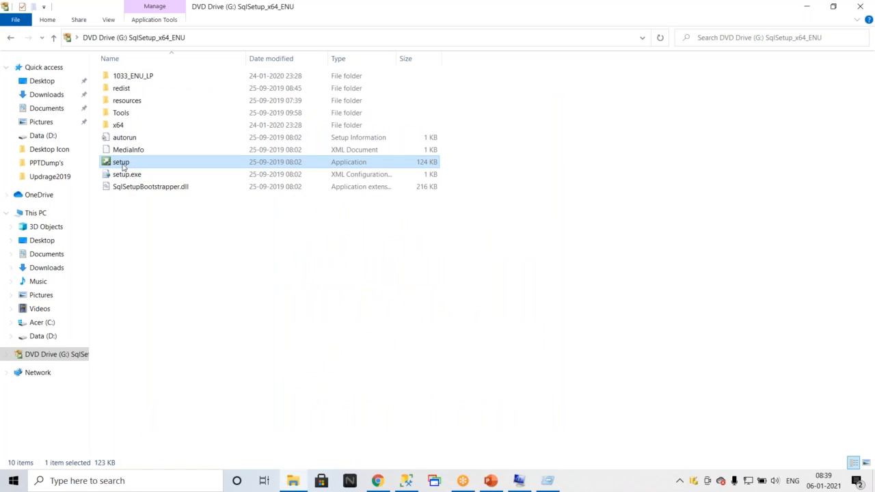
# Run setup as administrator and start the Upgrade from a previous version of SQL Server wizard.
pyautogui.rightClick(123, 166)
pyautogui.click(147, 184)
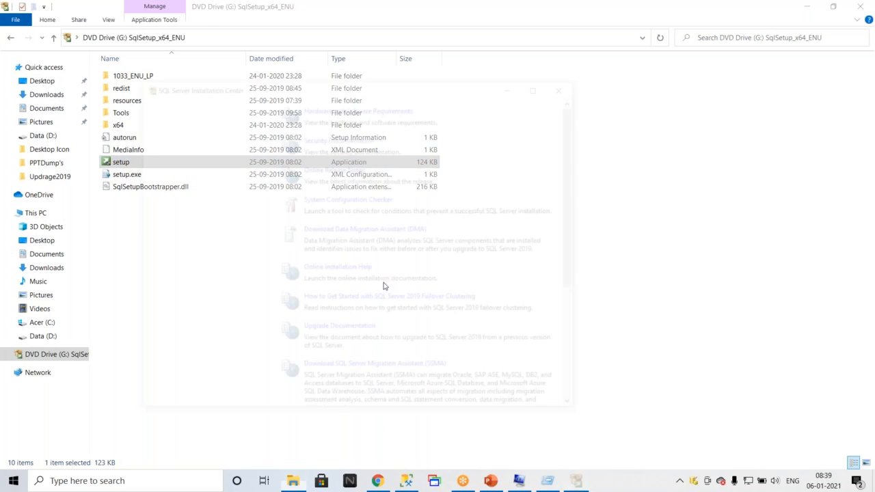
pyautogui.click(168, 122)
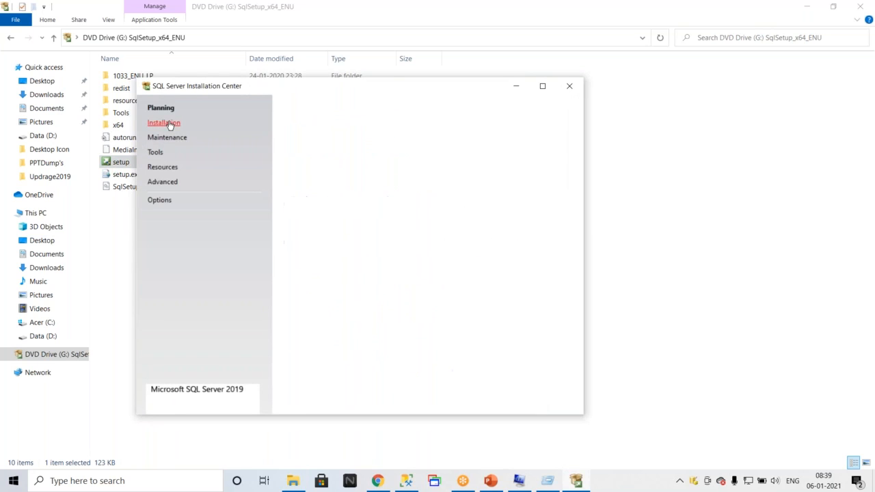
pyautogui.click(542, 85)
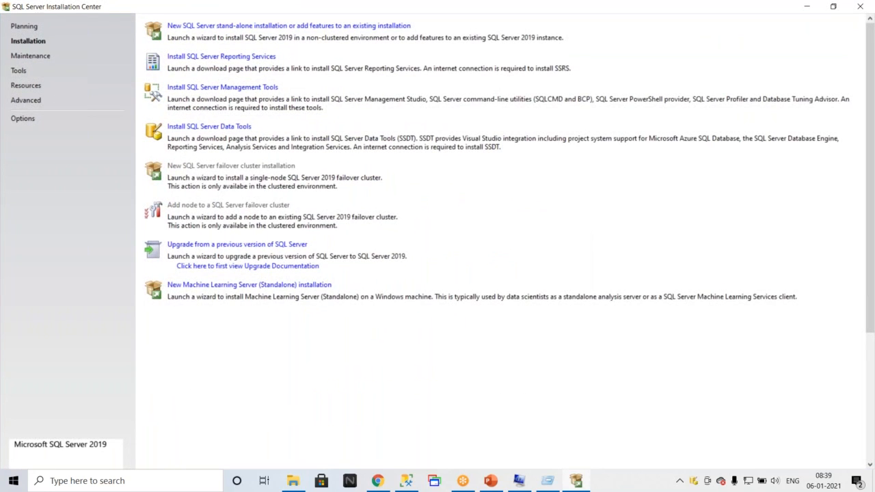
pyautogui.click(216, 245)
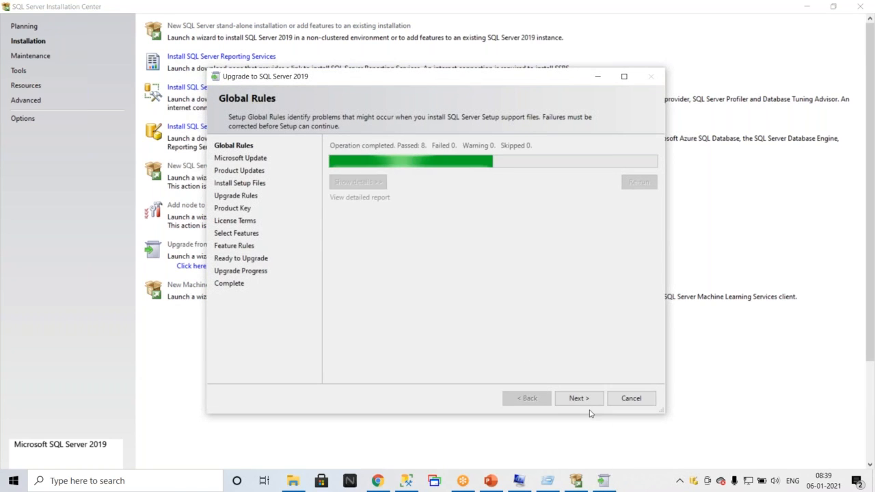
# Advance the upgrade wizard past the Global Rules and Product Updates pages.
pyautogui.click(584, 398)
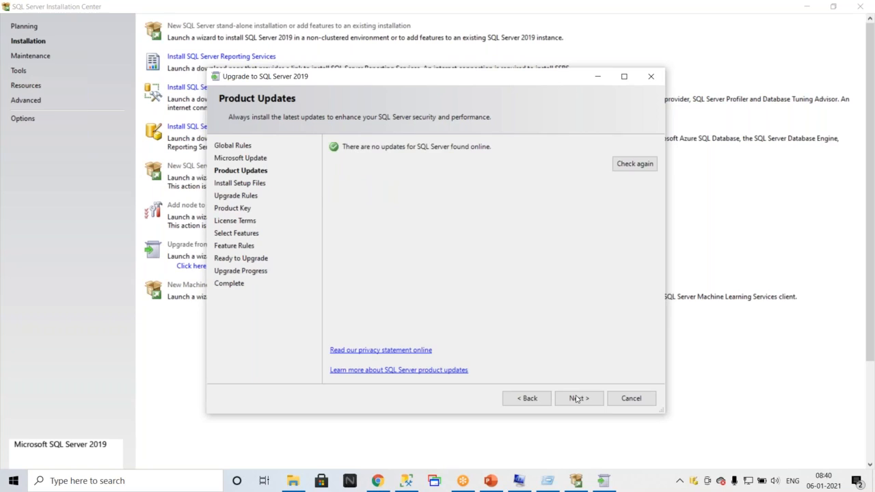
pyautogui.click(578, 398)
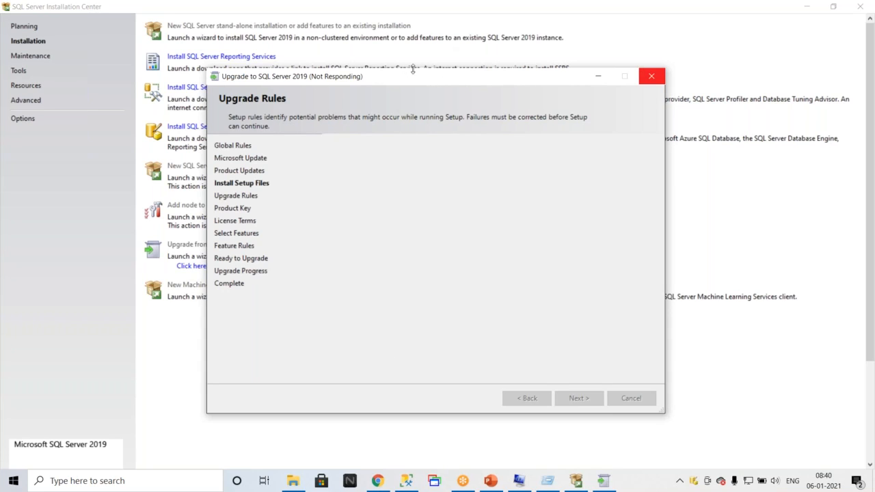
pyautogui.moveTo(428, 82); pyautogui.dragTo(369, 92)
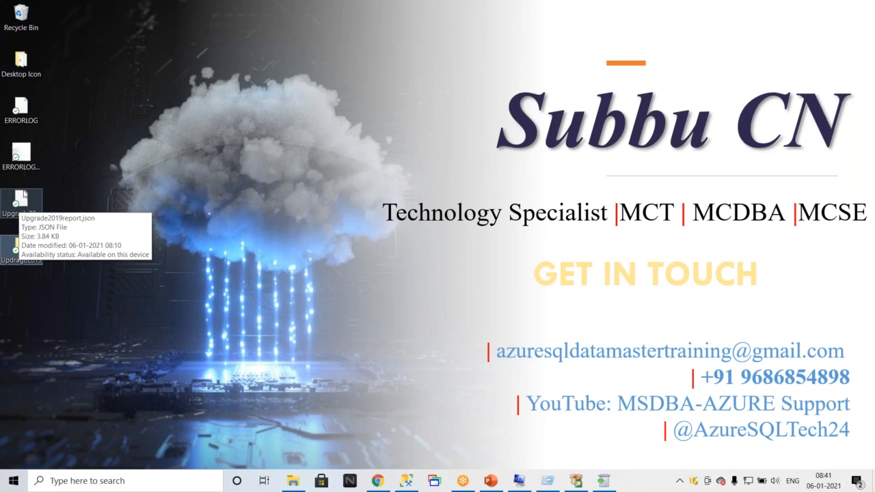
# Switch to the presentation slide and highlight the note about fixing upgrade advisor errors before upgrading.
pyautogui.click(487, 482)
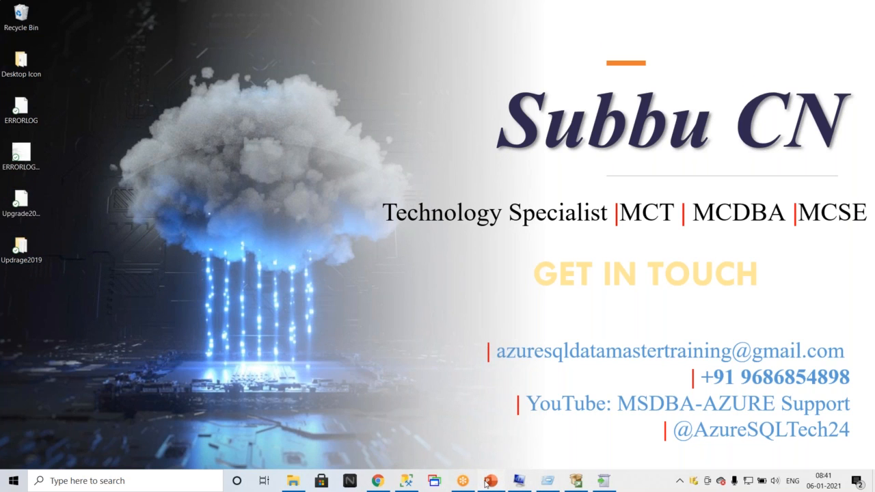
pyautogui.press('super+r')
pyautogui.click(486, 482)
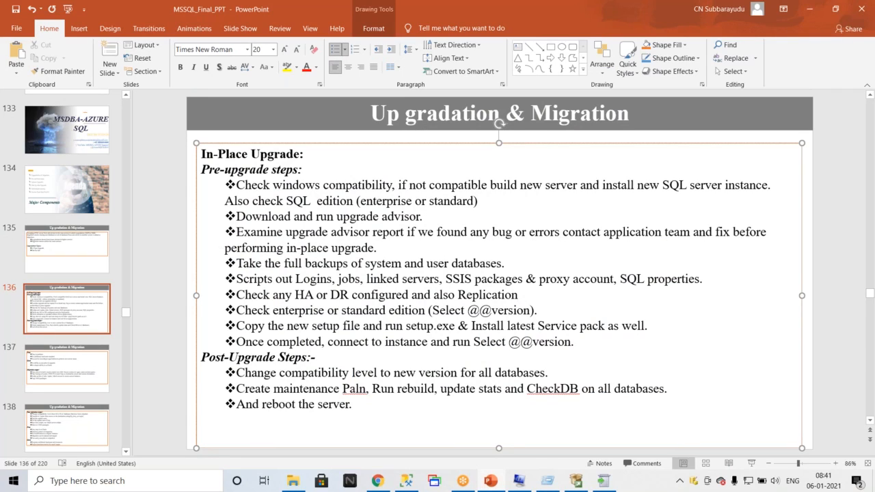
pyautogui.moveTo(380, 248); pyautogui.dragTo(491, 233)
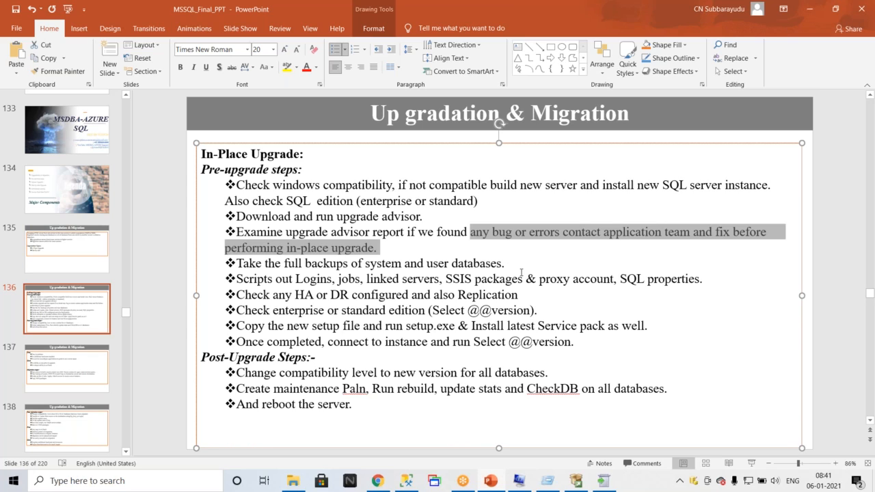
# Return to the upgrade wizard, pass the Product Key page and accept the license terms.
pyautogui.click(576, 482)
pyautogui.click(606, 481)
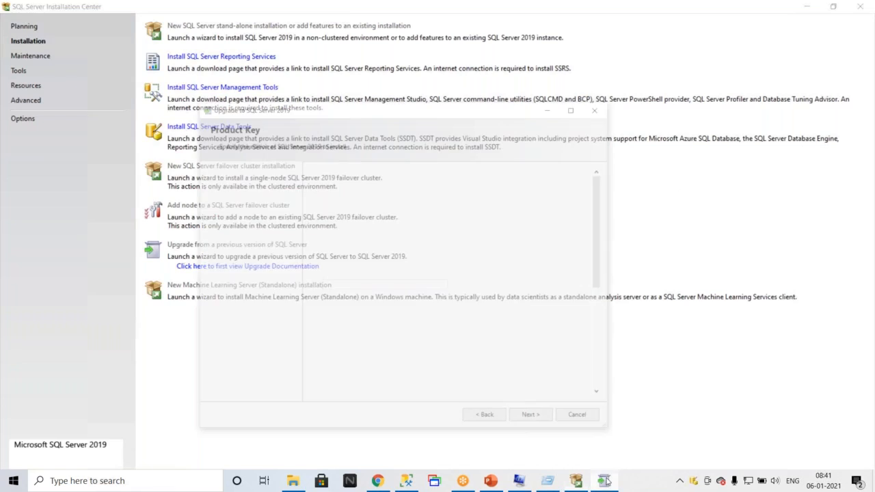
pyautogui.click(519, 407)
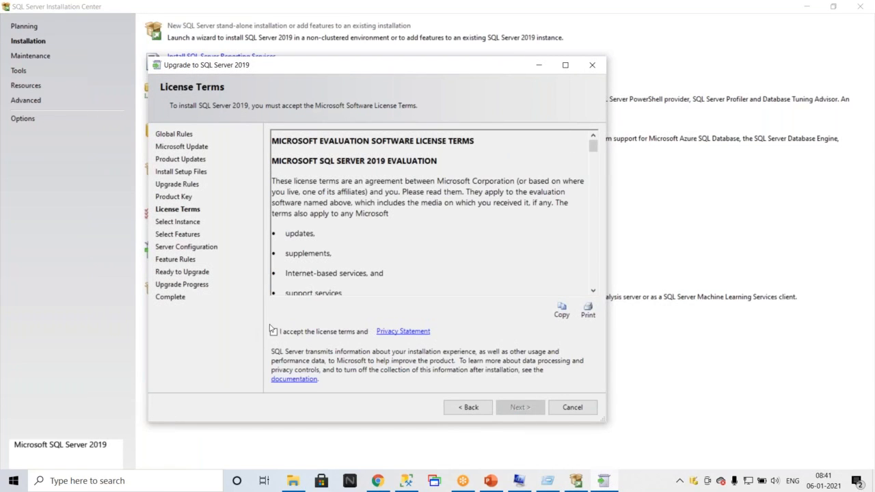
pyautogui.click(273, 332)
pyautogui.click(520, 407)
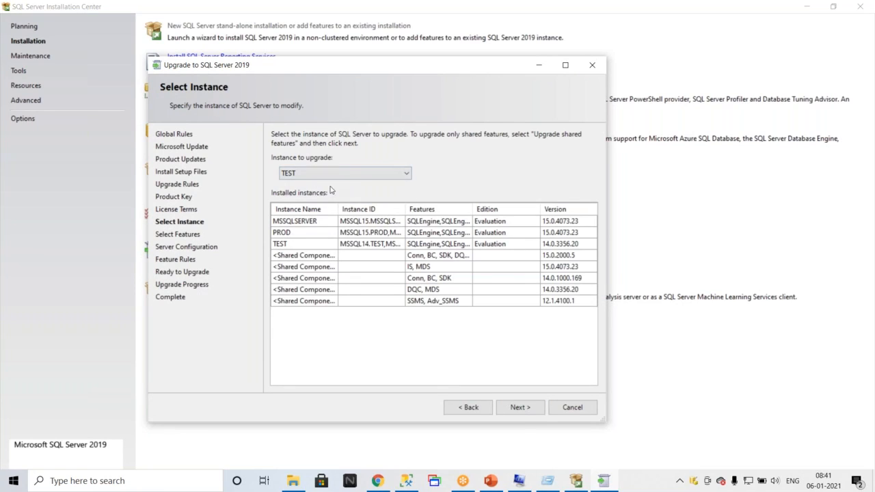
# Keep TEST as the instance to upgrade, select all its features and continue past Instance Configuration.
pyautogui.click(507, 407)
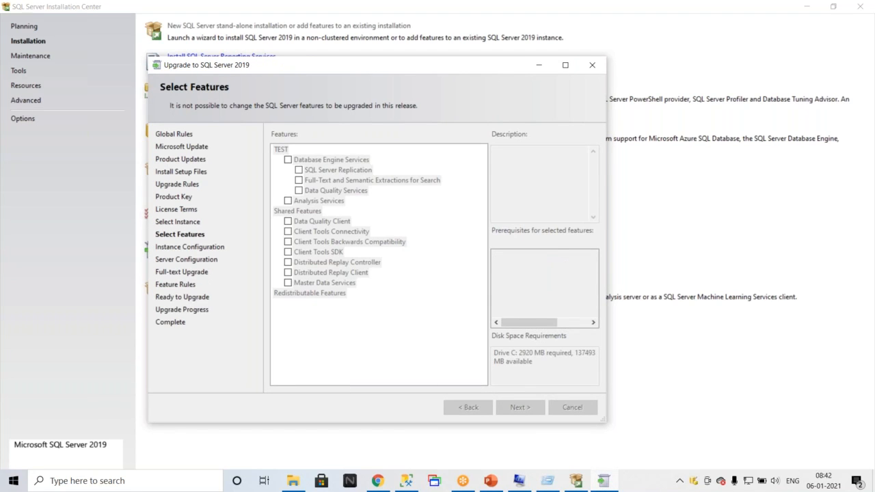
pyautogui.click(288, 160)
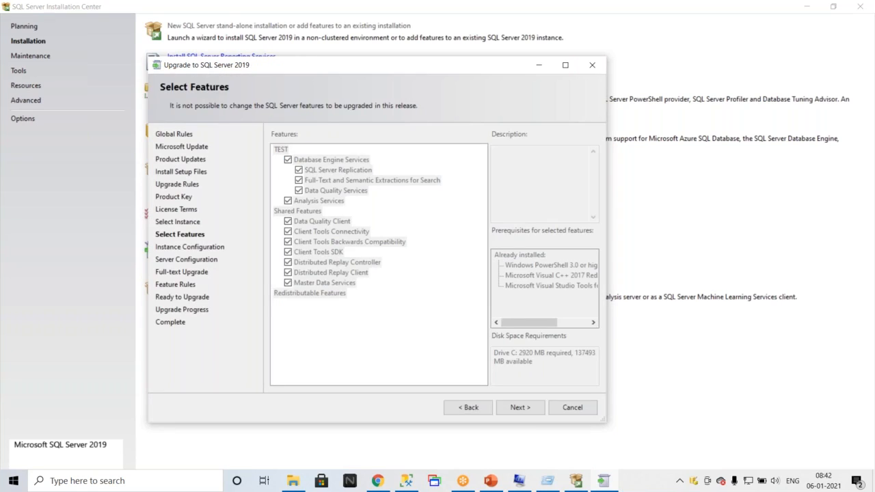
pyautogui.click(521, 407)
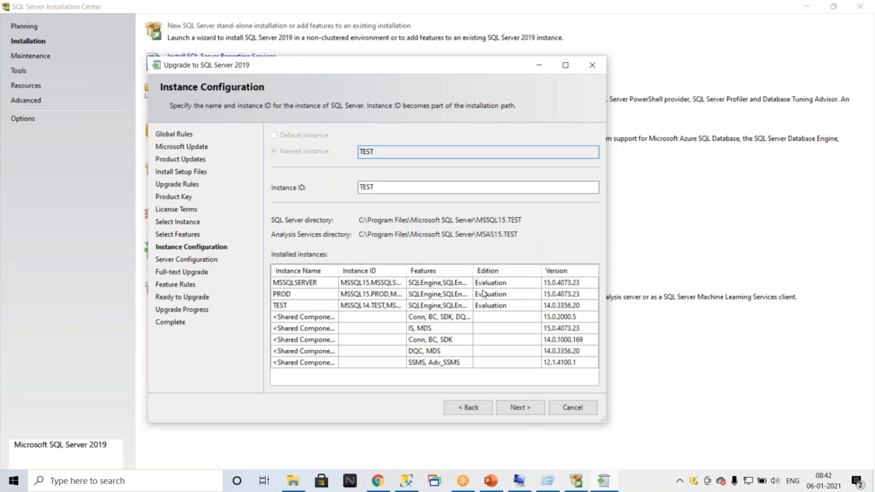
pyautogui.click(521, 408)
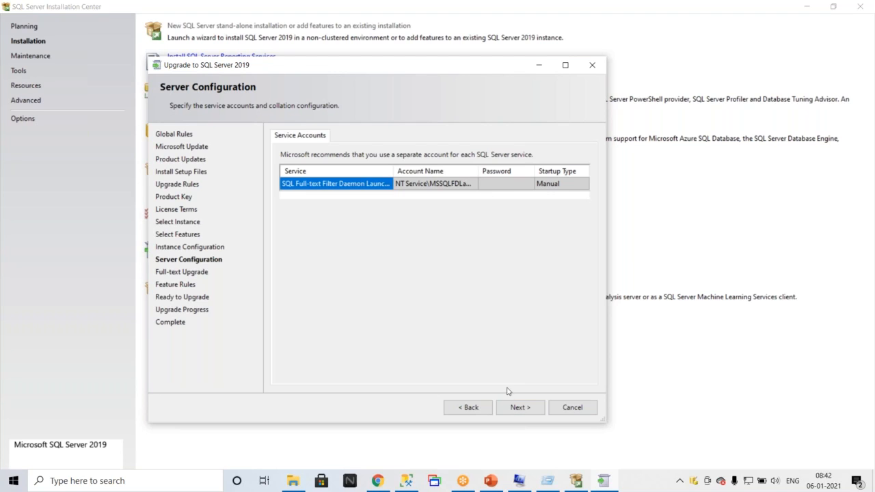
# Continue through Server Configuration and the Full-text Upgrade page with Import to reach Ready to Upgrade.
pyautogui.click(517, 409)
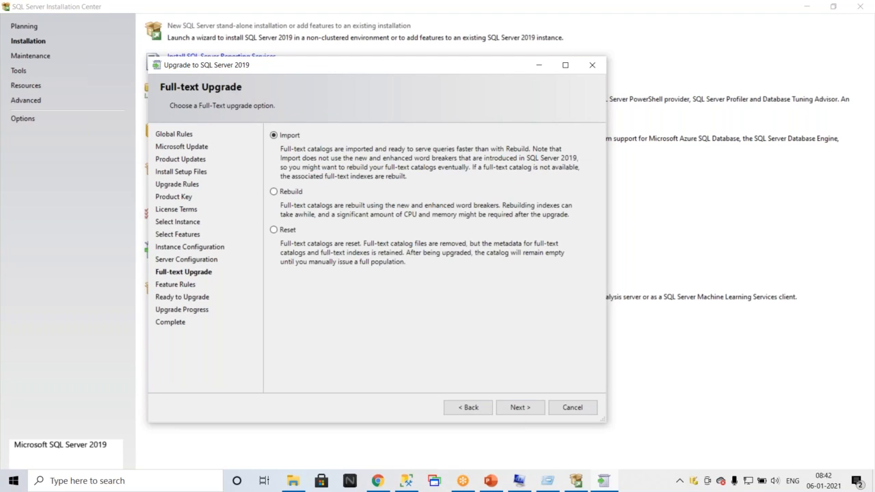
pyautogui.click(516, 408)
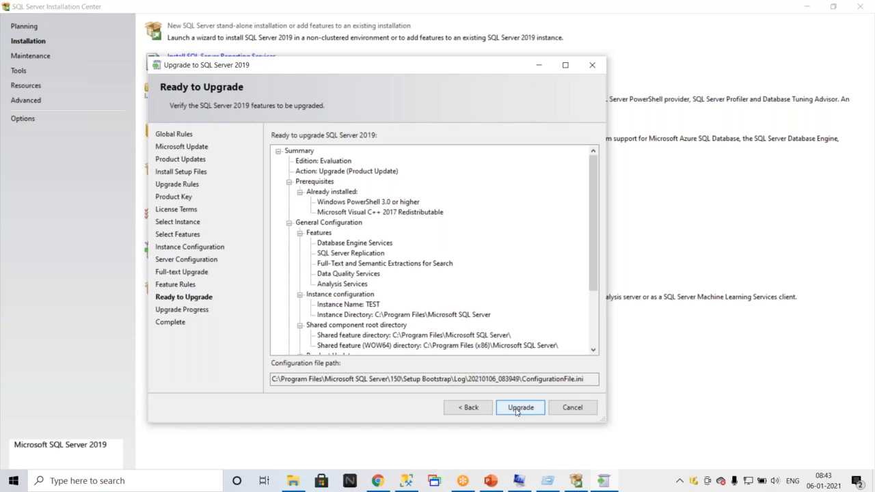
pyautogui.click(517, 408)
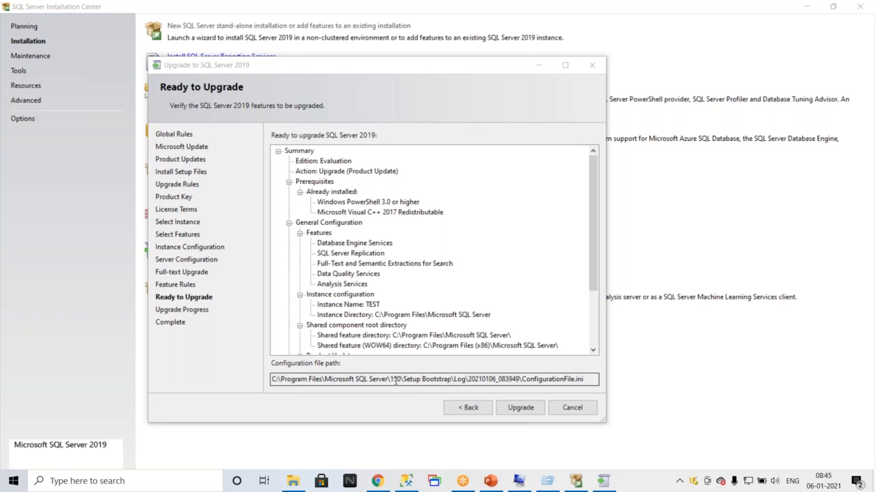
# Quit SQL Server Setup and close the SQL Server Installation Center.
pyautogui.click(593, 65)
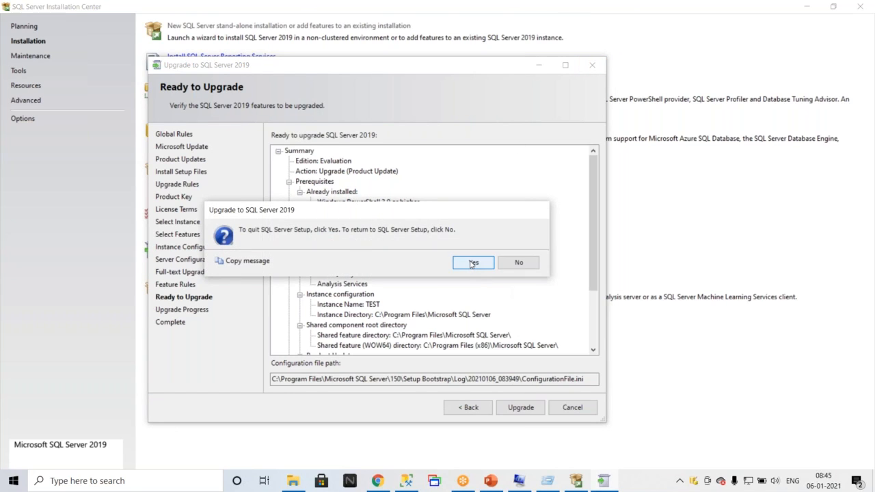
pyautogui.click(473, 263)
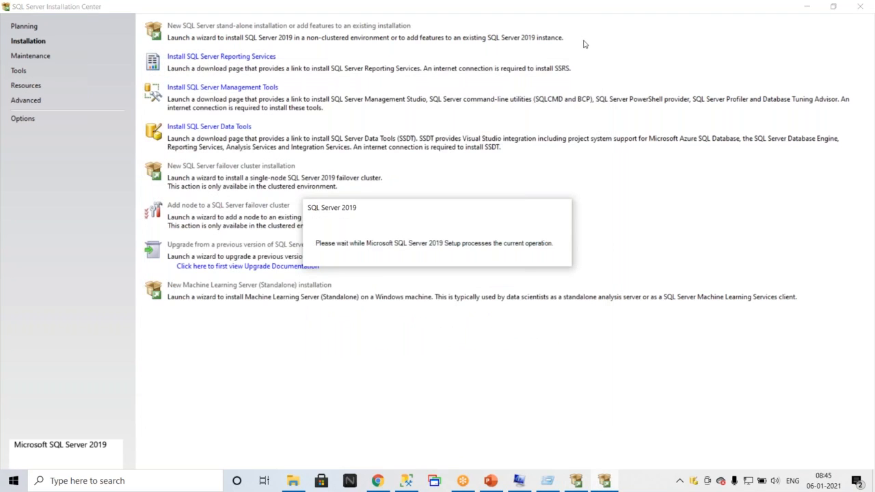
pyautogui.doubleClick(564, 8)
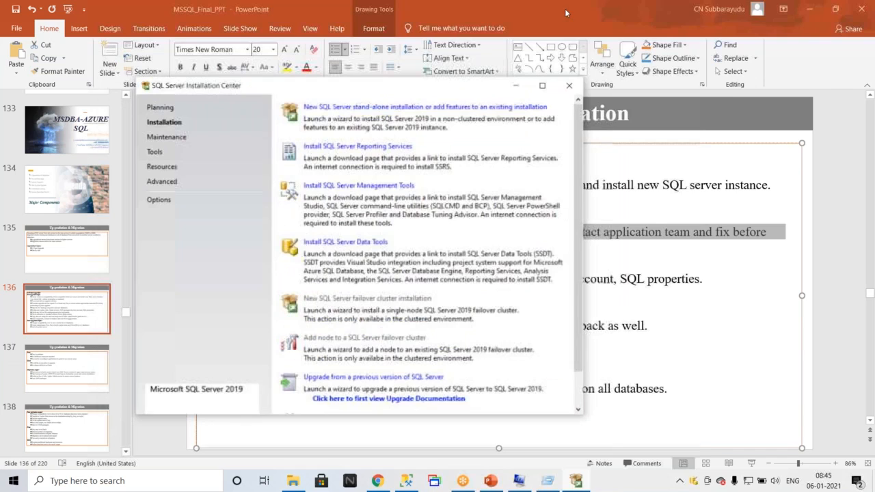
pyautogui.click(570, 88)
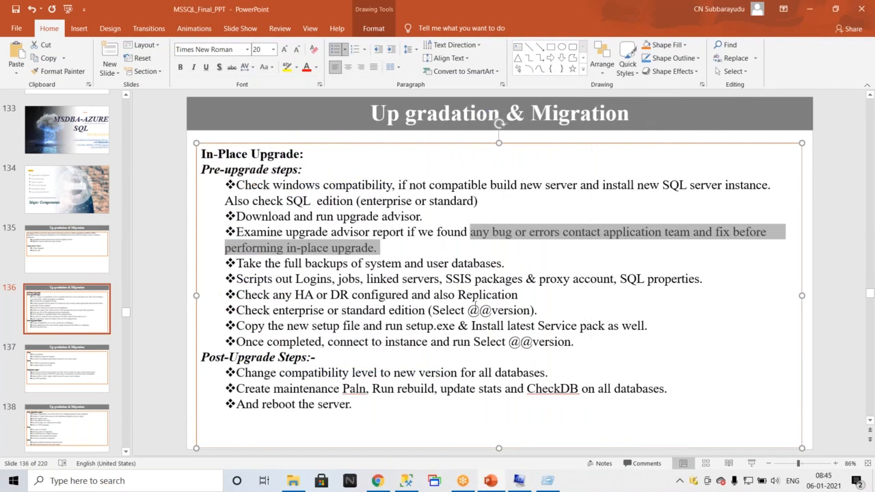
# Highlight the pre-upgrade steps and the compatibility-level post-upgrade step on the slide.
pyautogui.moveTo(578, 342); pyautogui.dragTo(225, 186)
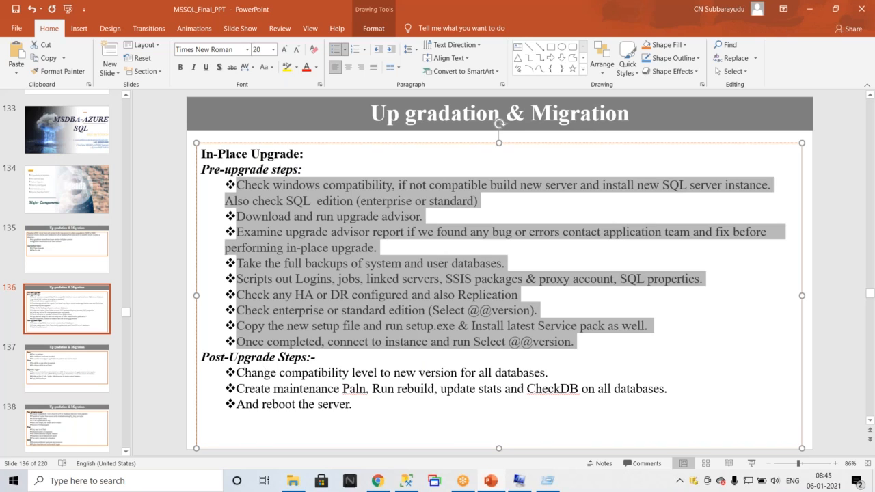
pyautogui.moveTo(236, 373); pyautogui.dragTo(539, 373)
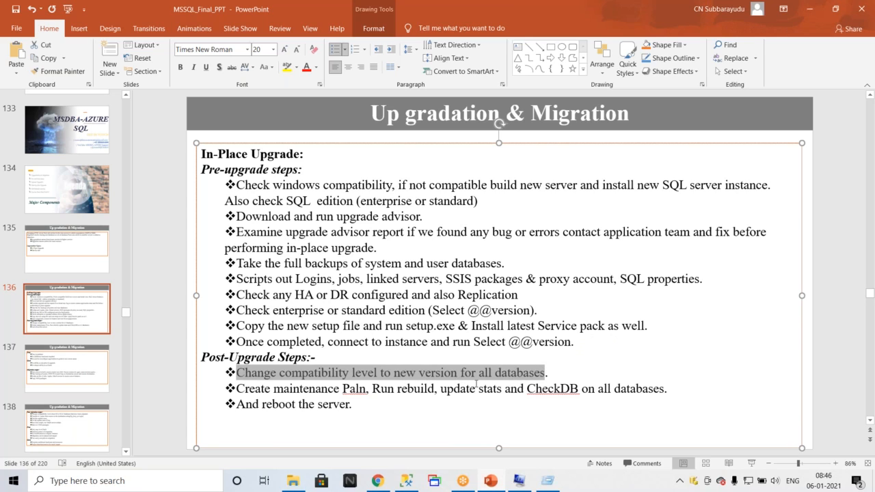
# Open the Adventurework2017 database properties on TEST and review the compatibility level options.
pyautogui.click(406, 480)
pyautogui.click(191, 67)
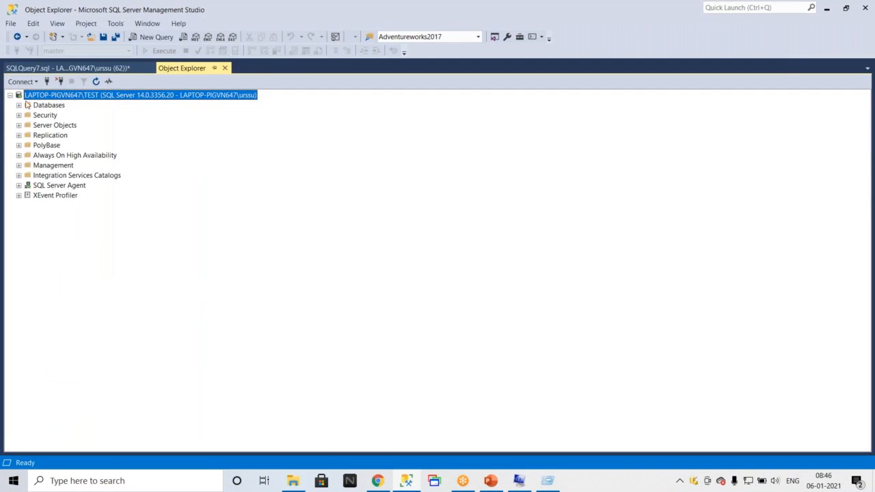
pyautogui.click(18, 104)
pyautogui.rightClick(50, 139)
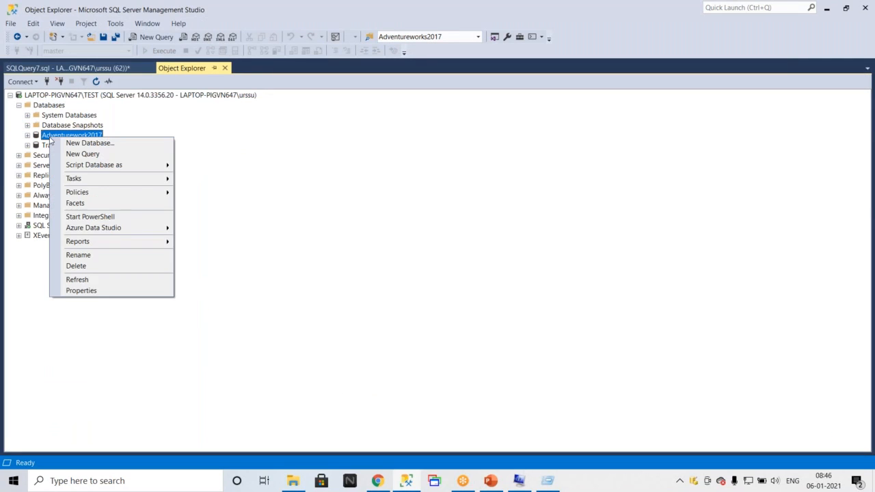
pyautogui.click(92, 292)
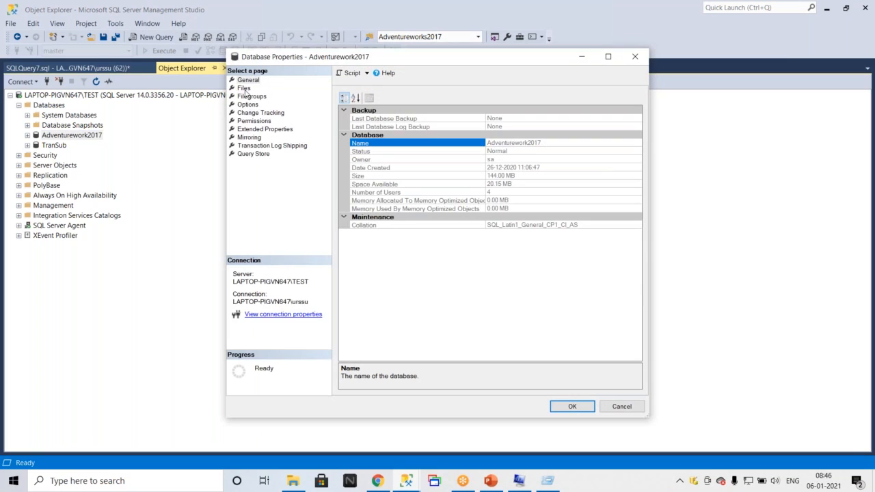
pyautogui.click(247, 105)
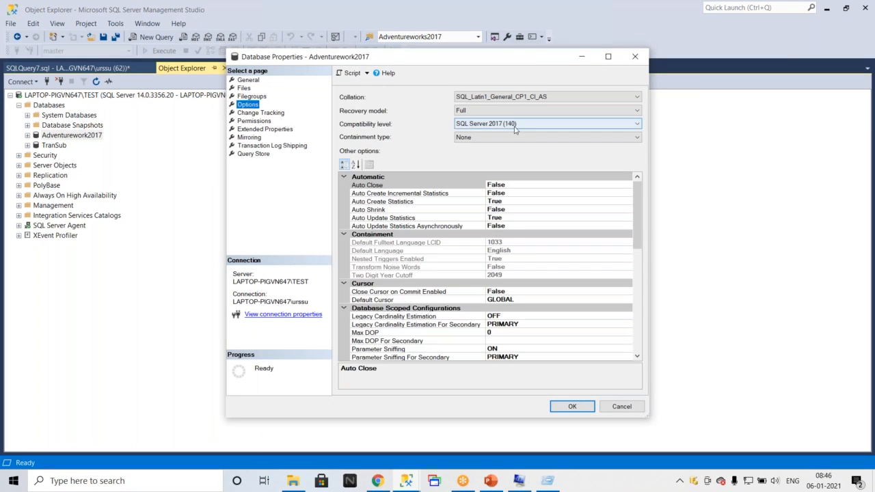
pyautogui.click(540, 128)
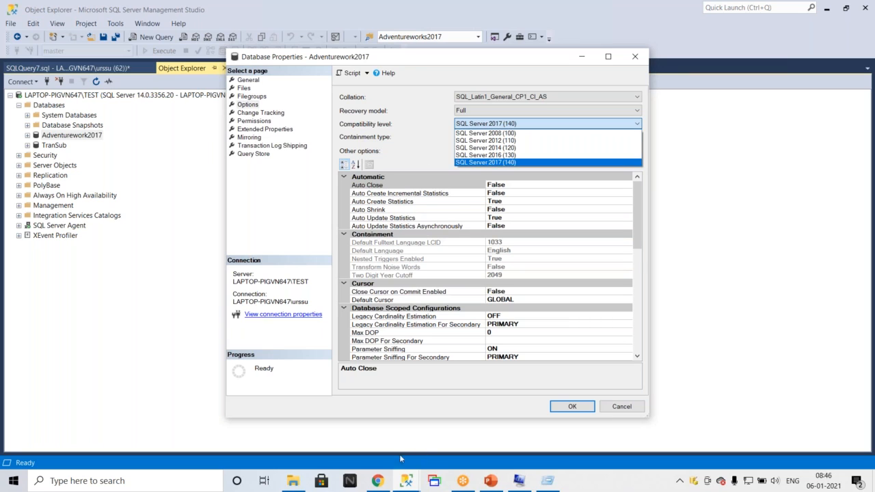
pyautogui.click(384, 483)
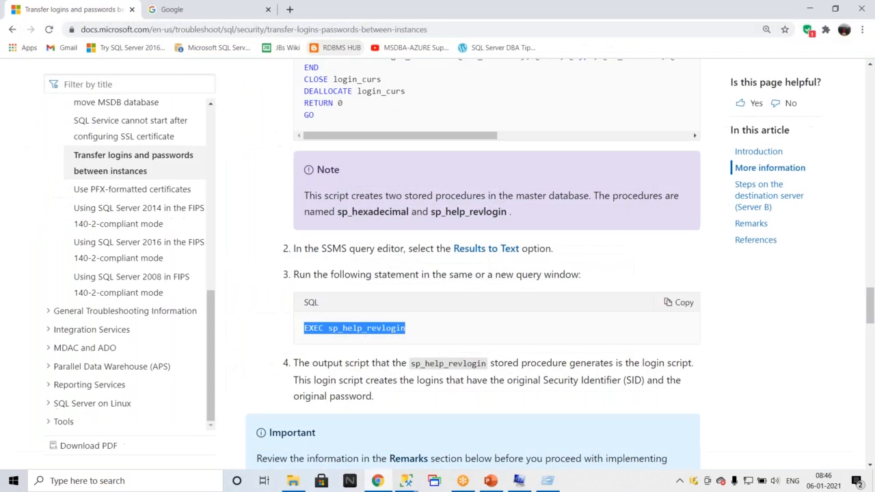
# Search Google for how to change compatibility level for all databases in SQL Server and open the devondba article.
pyautogui.click(273, 30)
pyautogui.write('g')
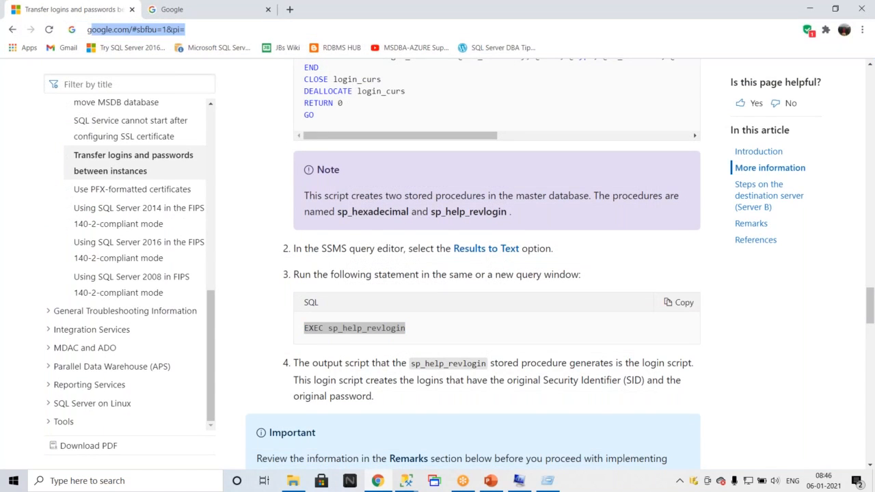
pyautogui.write('oo')
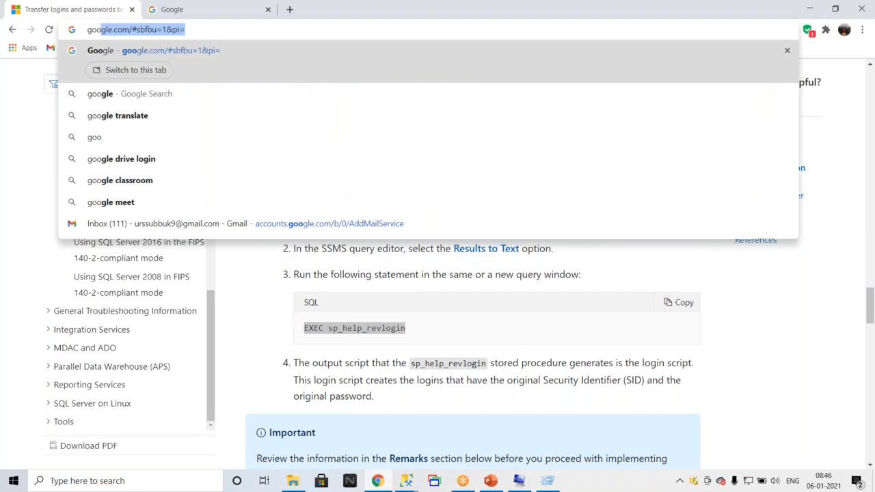
pyautogui.press('Return')
pyautogui.write('how to')
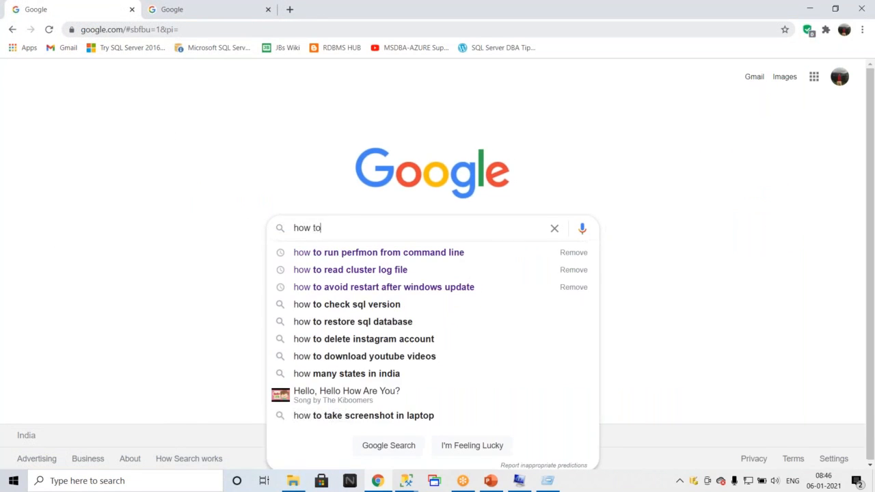
pyautogui.write(' chnage ')
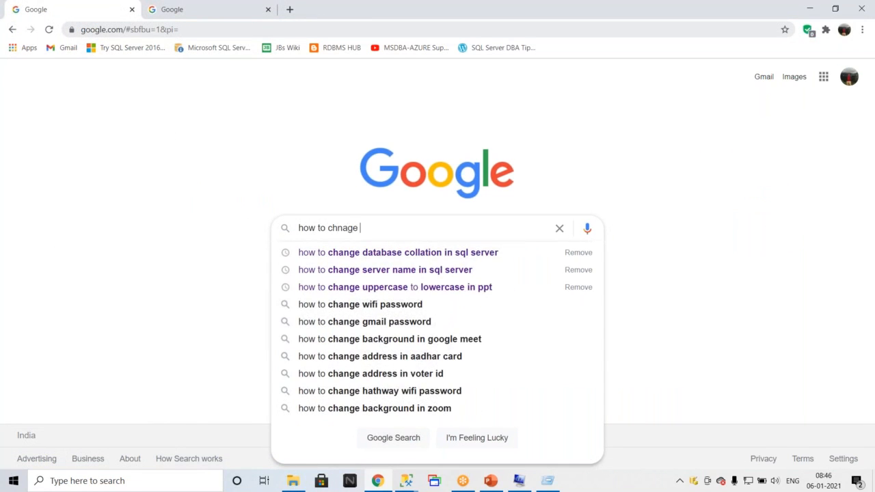
pyautogui.write('compa')
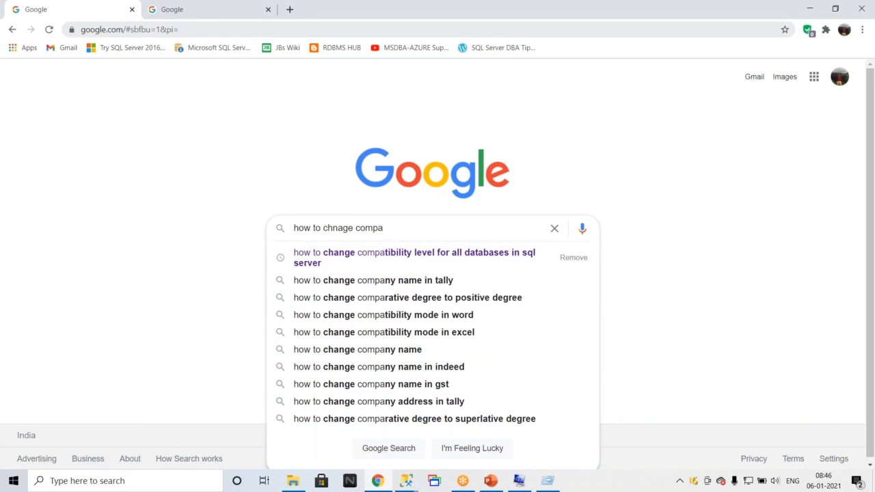
pyautogui.click(488, 264)
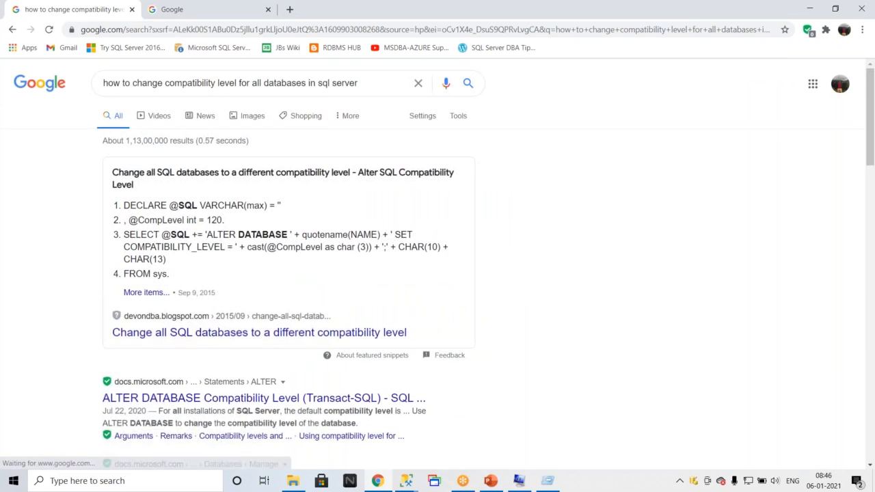
pyautogui.click(195, 334)
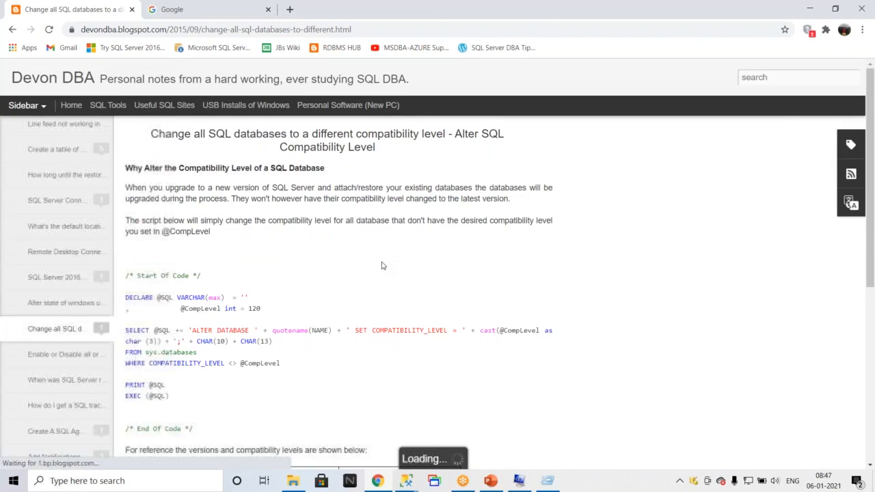
pyautogui.scroll(-2, 382, 267)
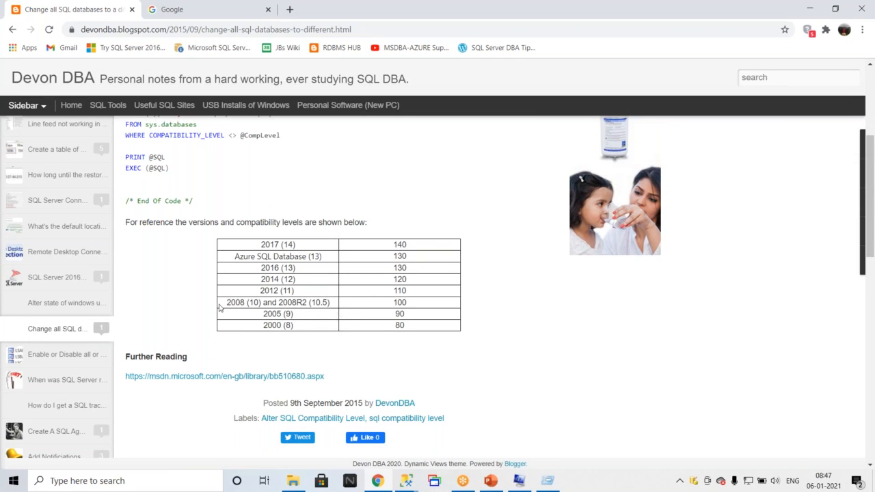
pyautogui.scroll(3, 299, 239)
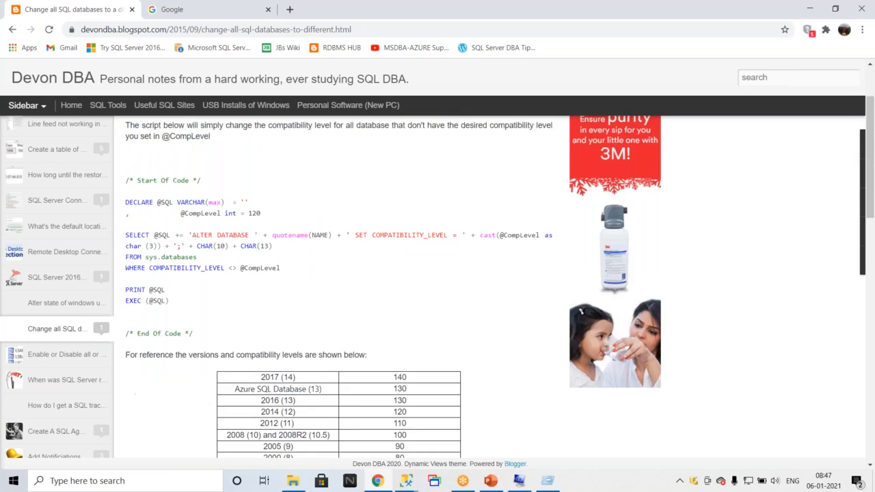
pyautogui.doubleClick(255, 252)
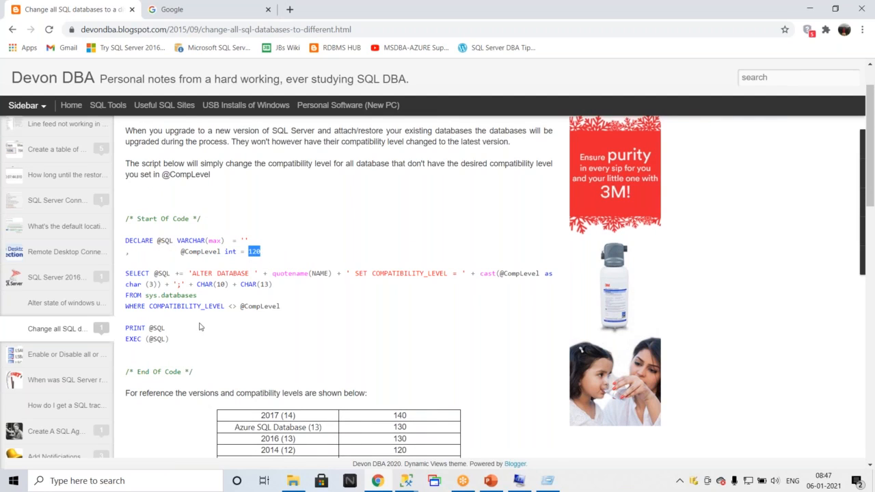
pyautogui.moveTo(171, 339); pyautogui.dragTo(124, 240)
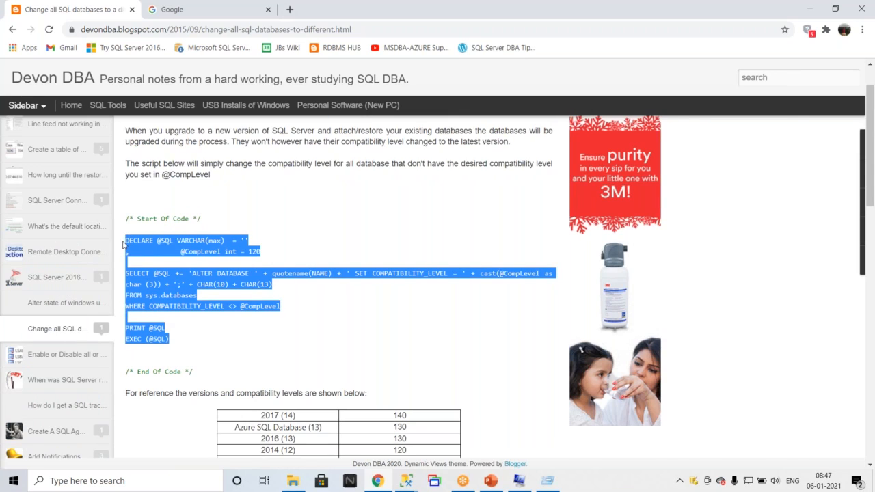
pyautogui.doubleClick(254, 253)
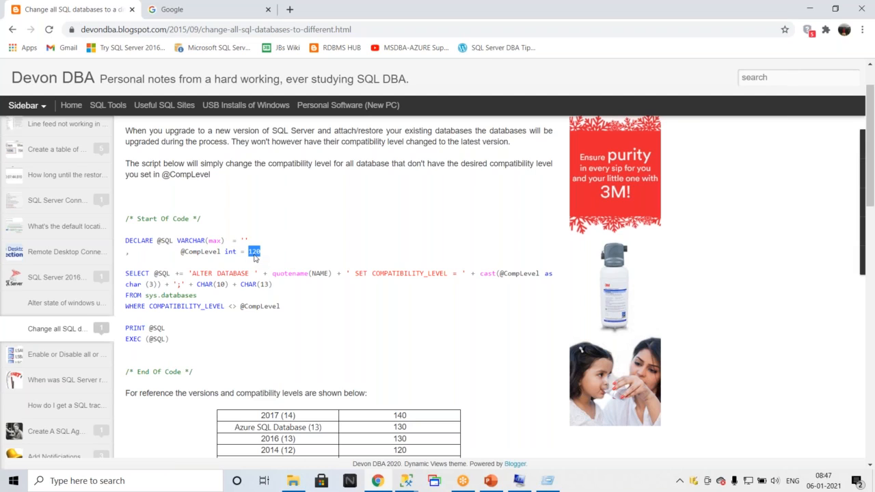
# Switch to the PowerPoint slide and highlight the maintenance plan and rebuild post-upgrade step.
pyautogui.click(488, 479)
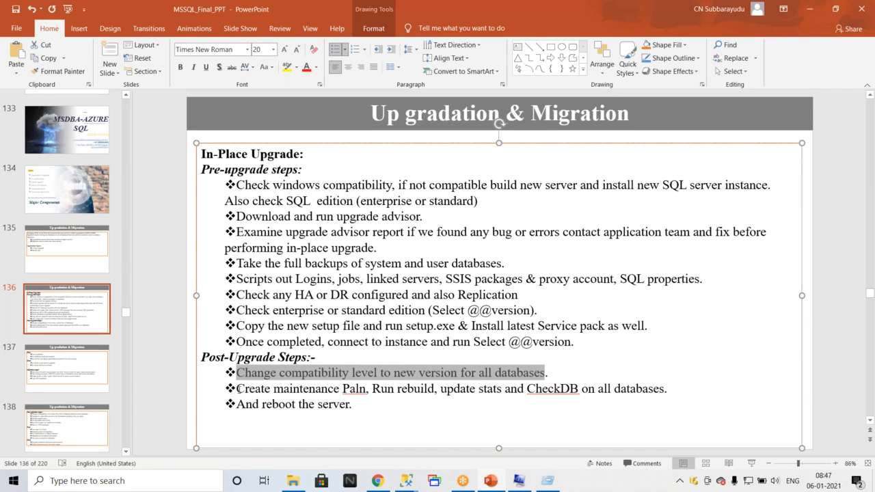
pyautogui.moveTo(237, 388); pyautogui.dragTo(411, 387)
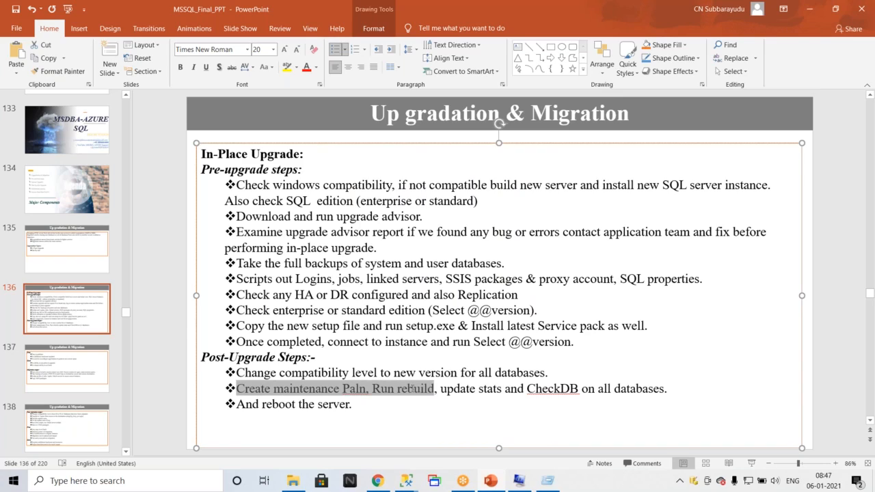